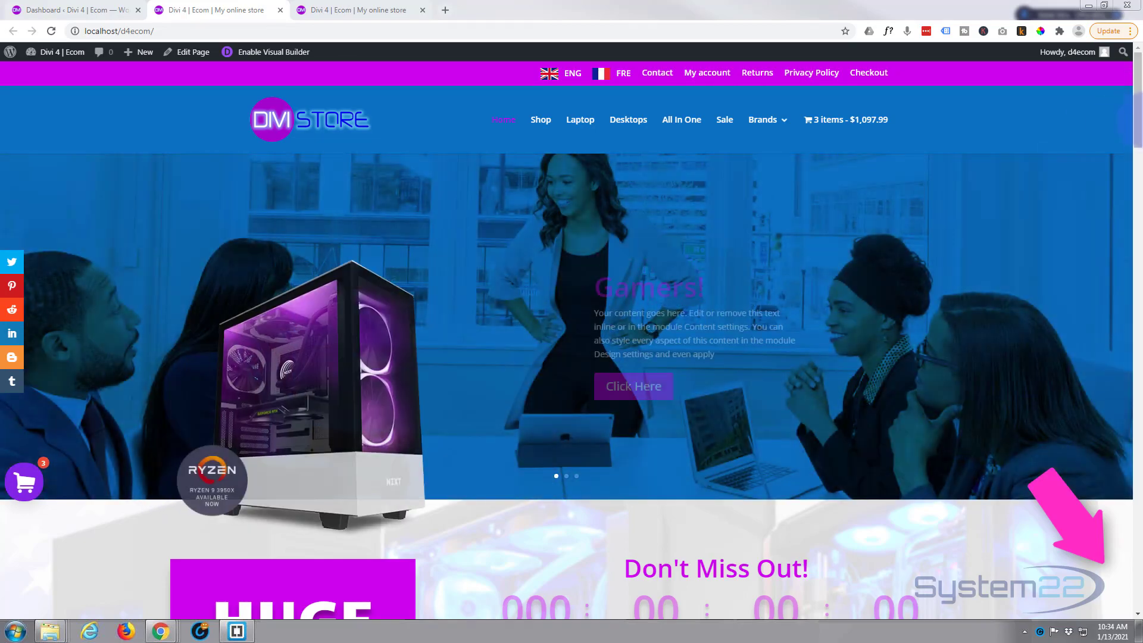
Compare the current store homepage with the version that has a sale countdown bar above its header.
{"action": "left_click_drag", "start_coordinate": [1139, 126], "coordinate": [1105, 81]}
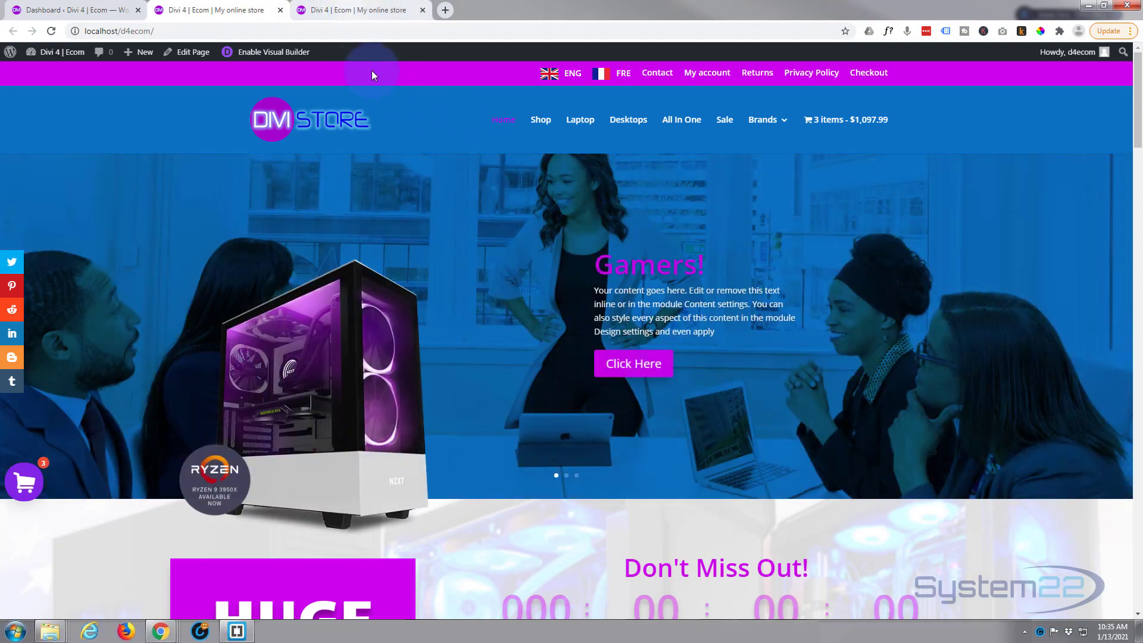
{"action": "left_click", "coordinate": [361, 11]}
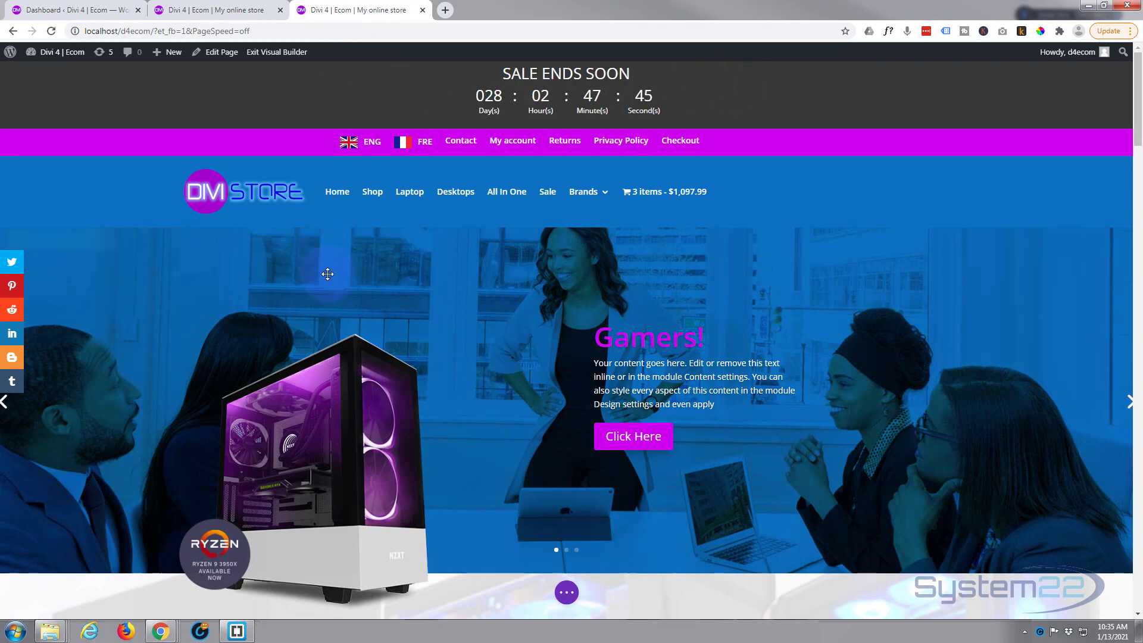
{"action": "mouse_move", "coordinate": [327, 274]}
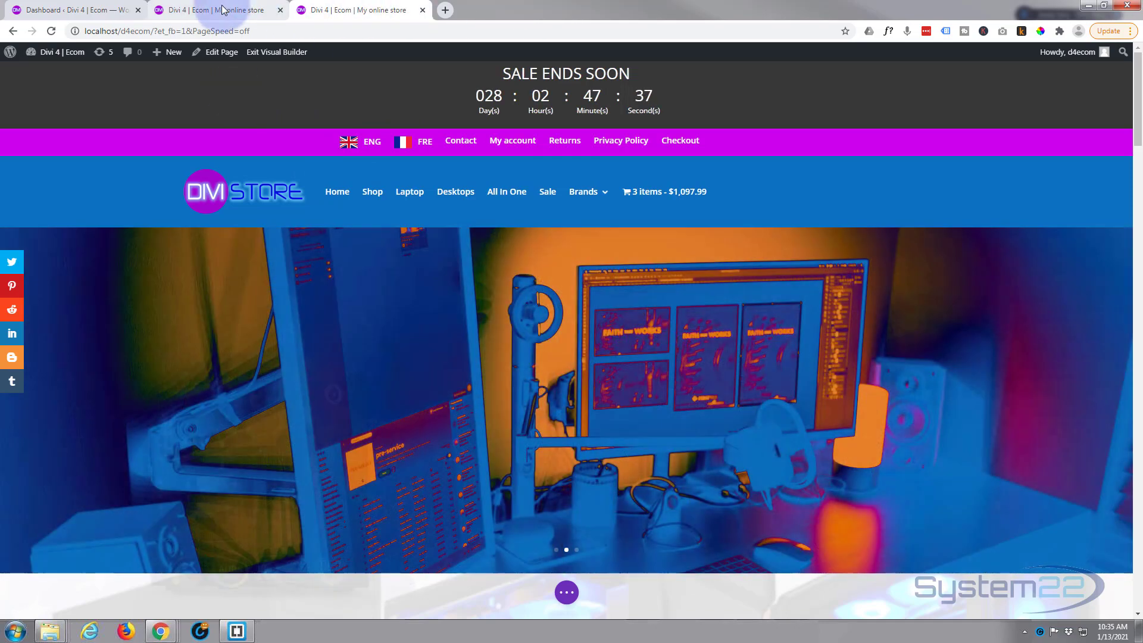
{"action": "left_click", "coordinate": [222, 10]}
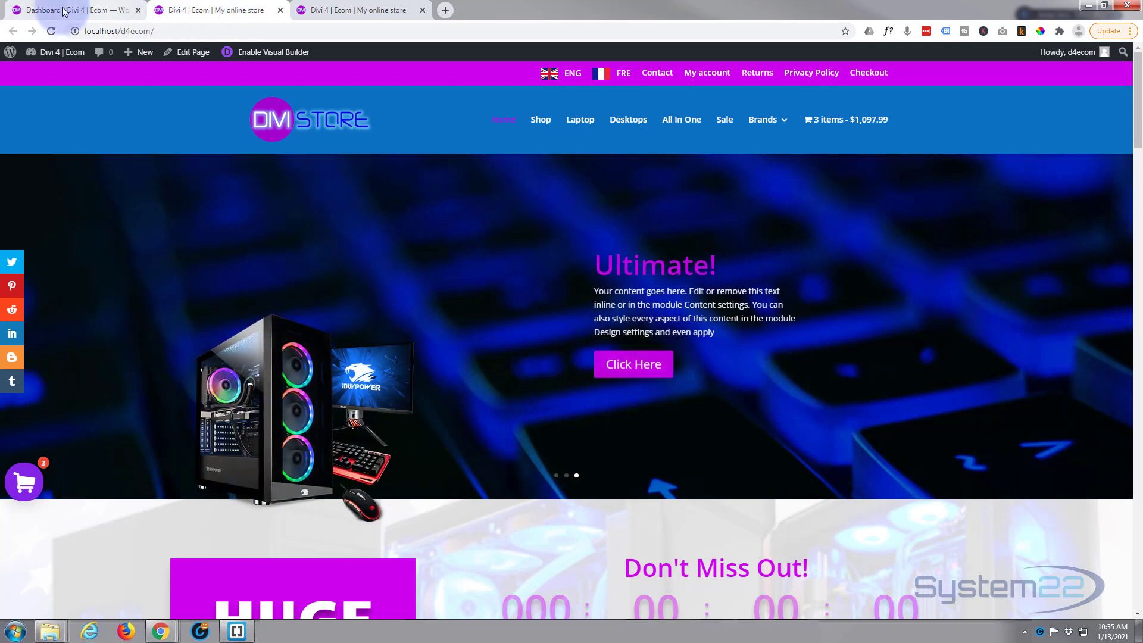
Open the Divi Theme Builder from the WordPress dashboard.
{"action": "left_click", "coordinate": [62, 8]}
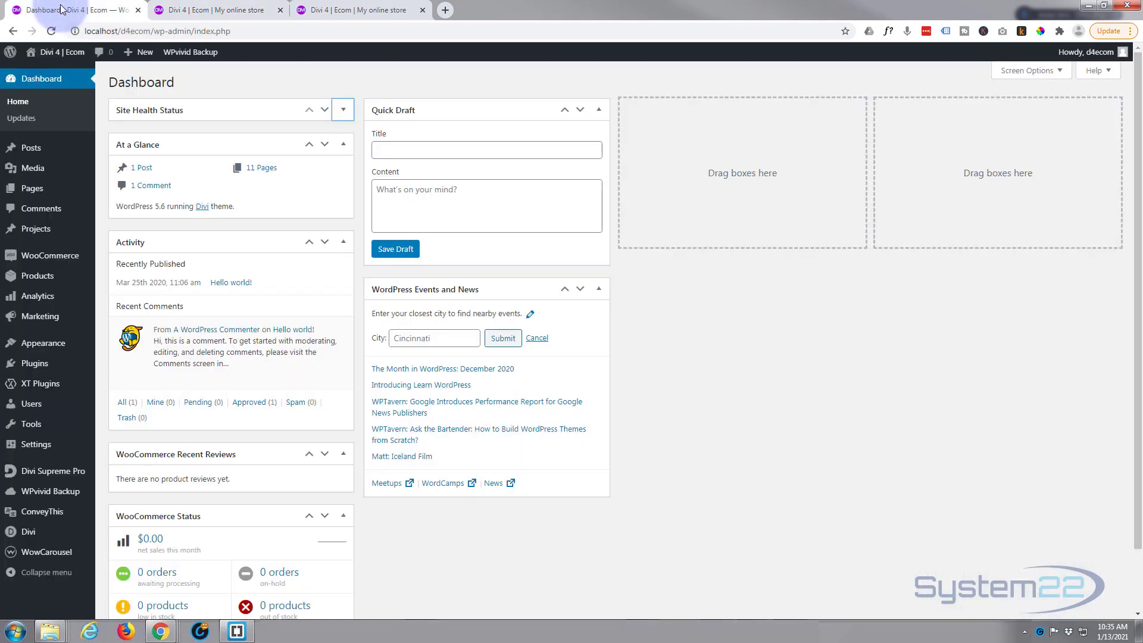
{"action": "mouse_move", "coordinate": [37, 534]}
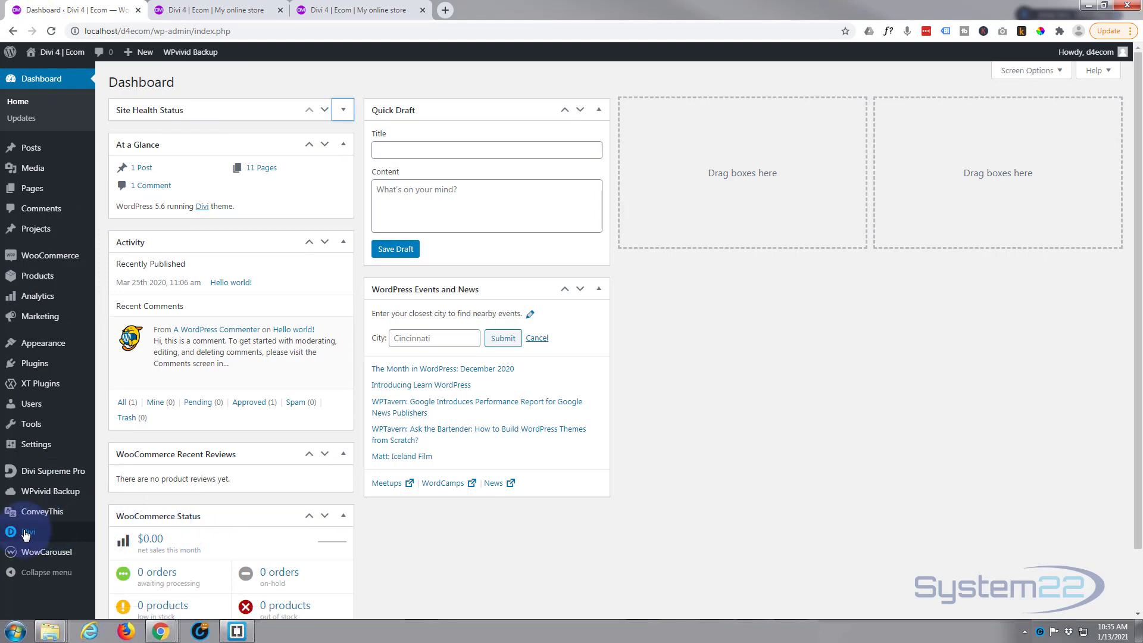
{"action": "left_click", "coordinate": [131, 519]}
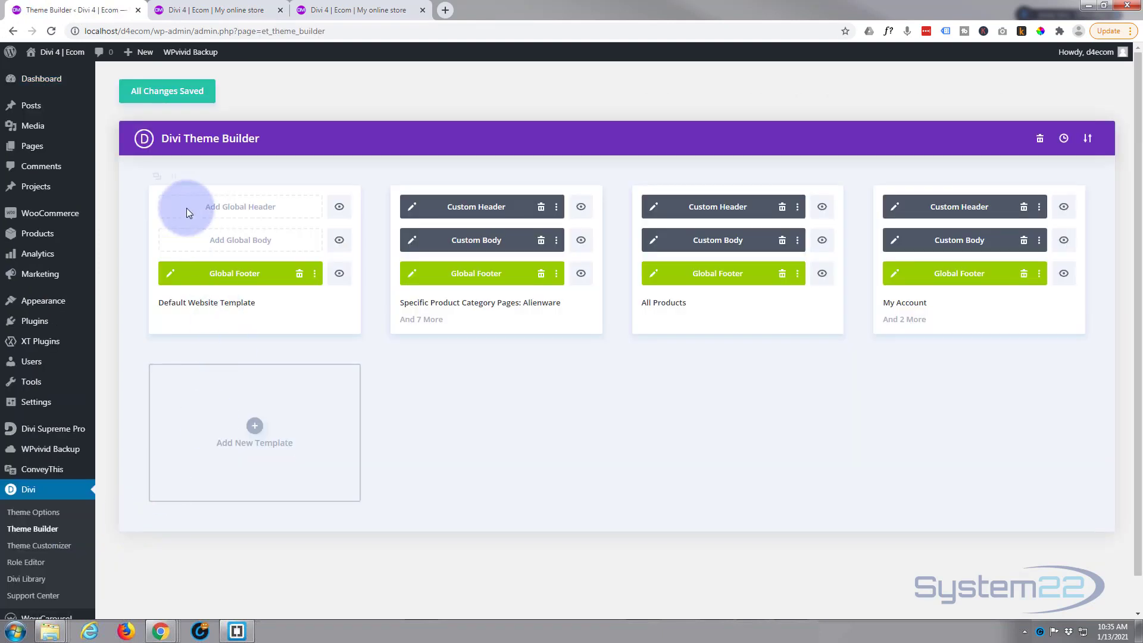
Build a global header from scratch for the Default Website Template, starting with a single-column row.
{"action": "left_click", "coordinate": [220, 211]}
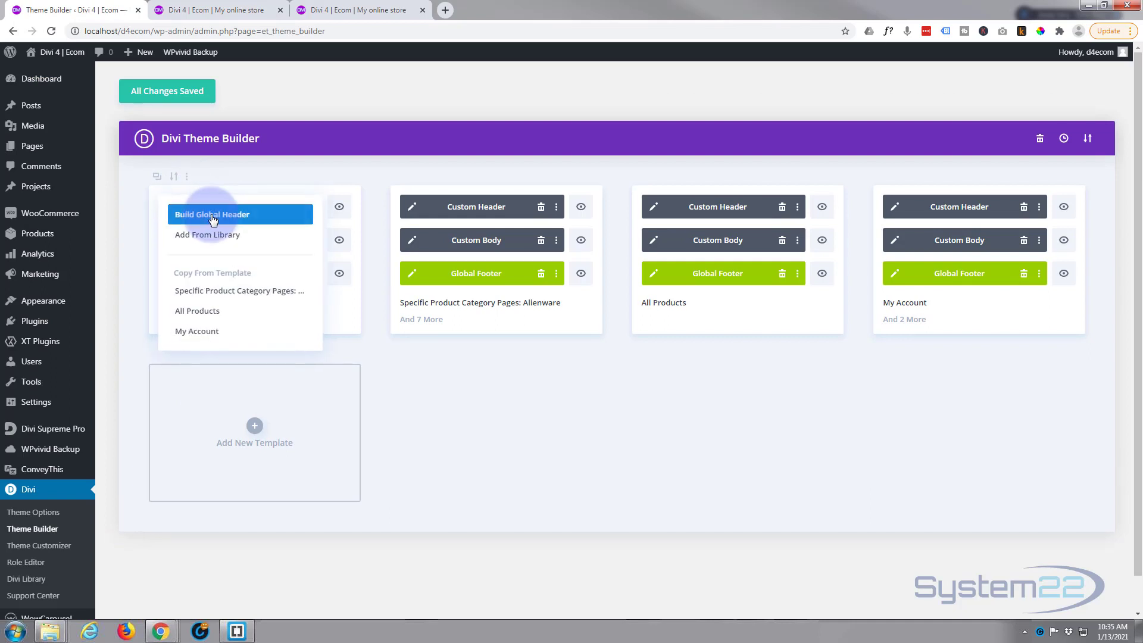
{"action": "left_click", "coordinate": [212, 217]}
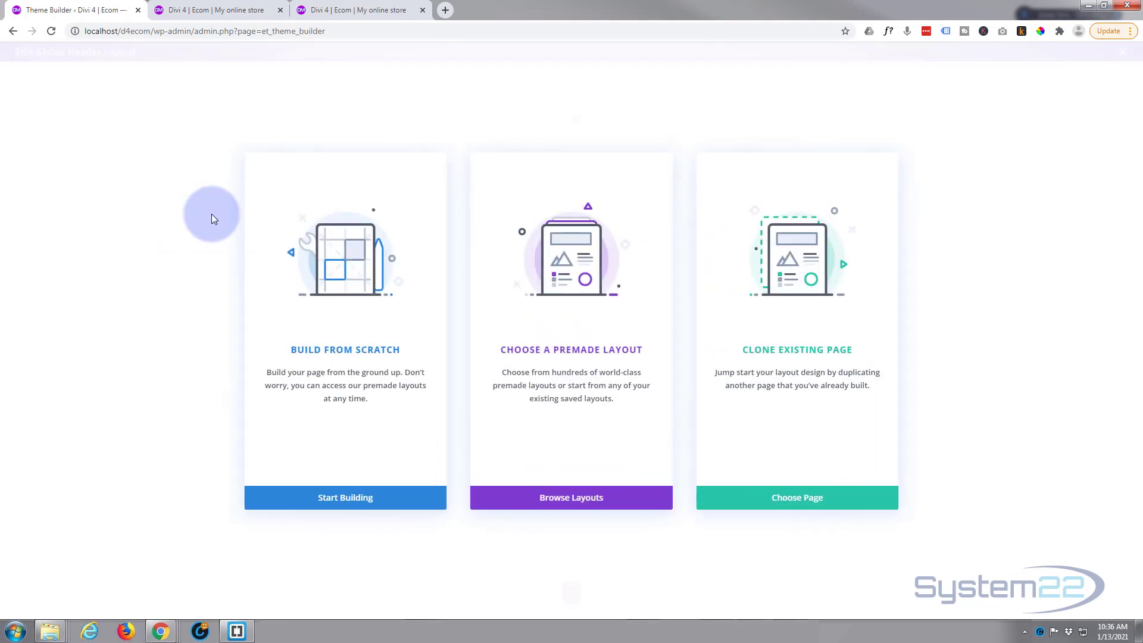
{"action": "left_click", "coordinate": [364, 499]}
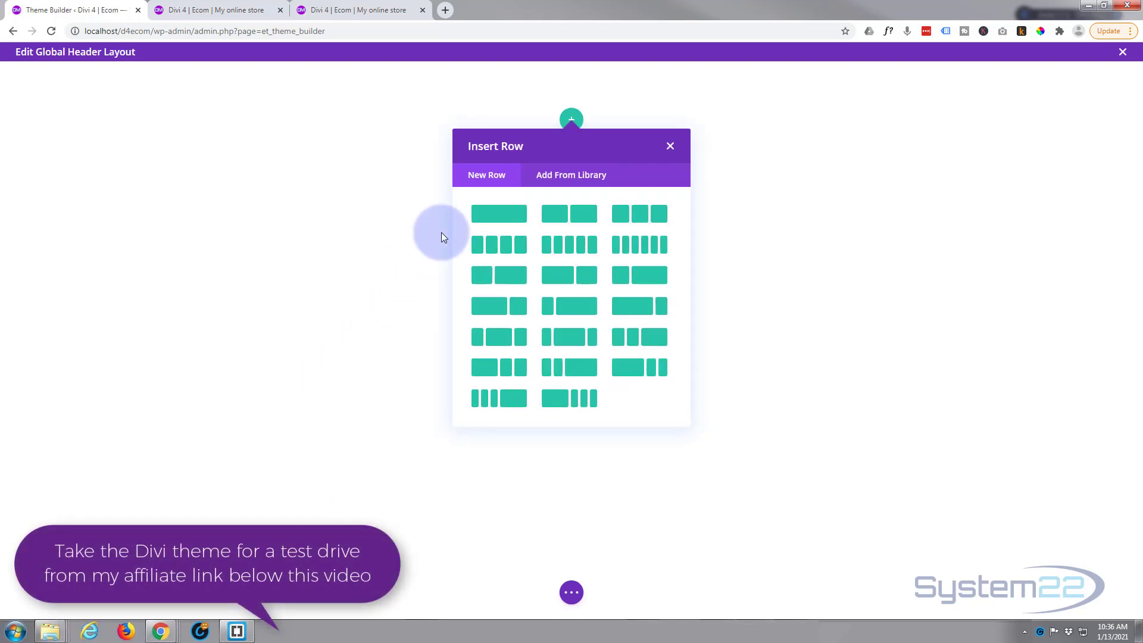
{"action": "left_click", "coordinate": [501, 216]}
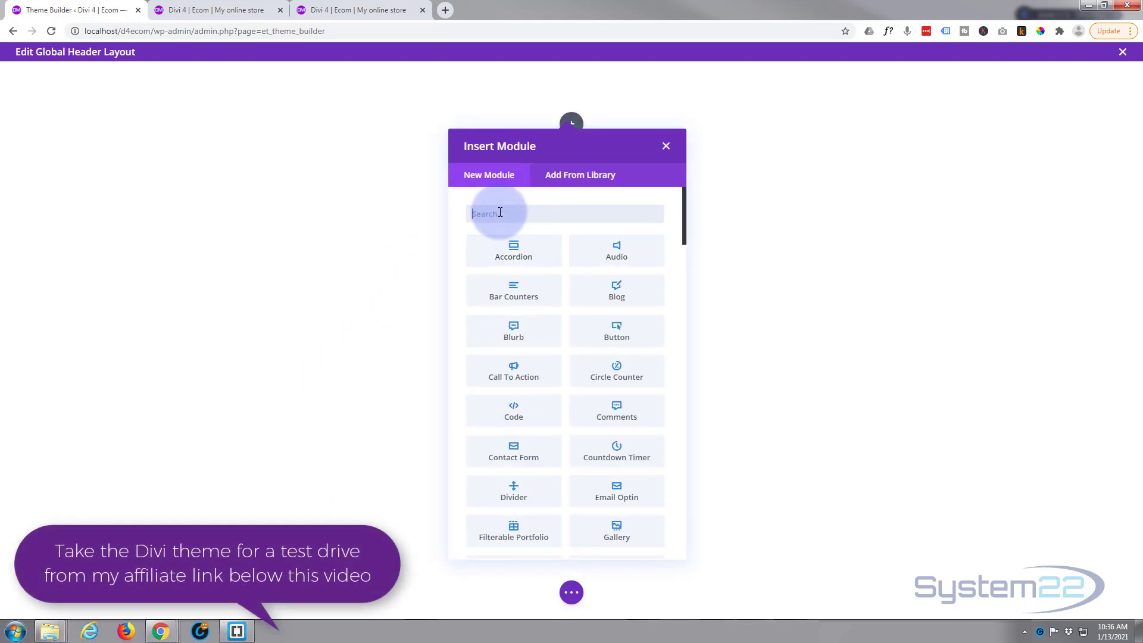
Insert a Countdown Timer module into the header row.
{"action": "left_click", "coordinate": [487, 213]}
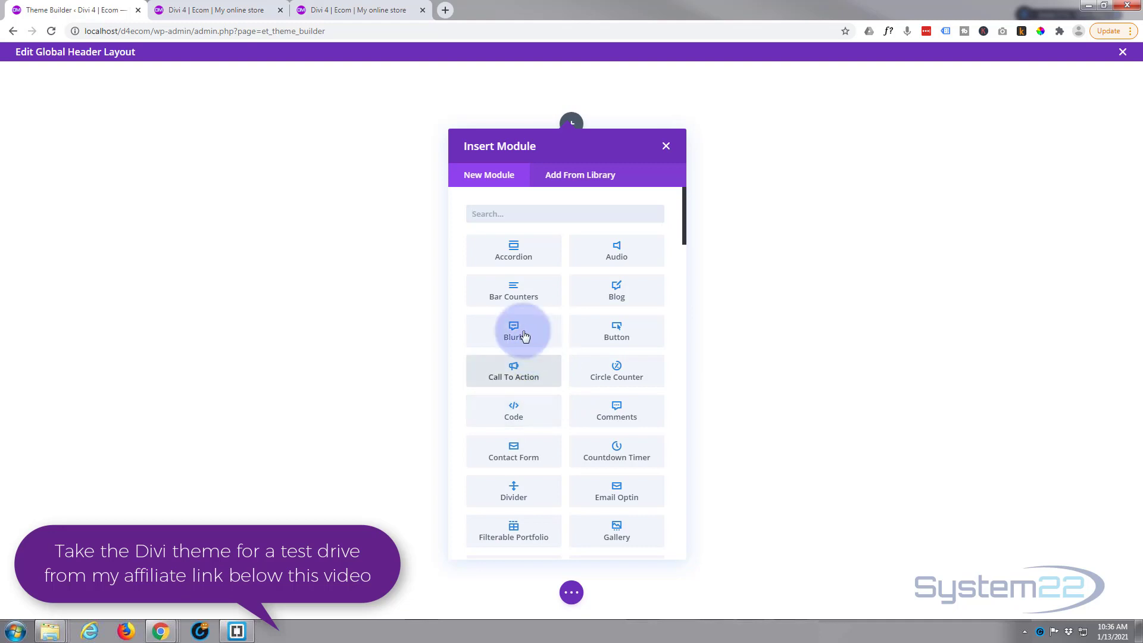
{"action": "scroll", "coordinate": [542, 415], "scroll_direction": "down", "scroll_amount": 3}
{"action": "scroll", "coordinate": [542, 415], "scroll_direction": "down", "scroll_amount": 6}
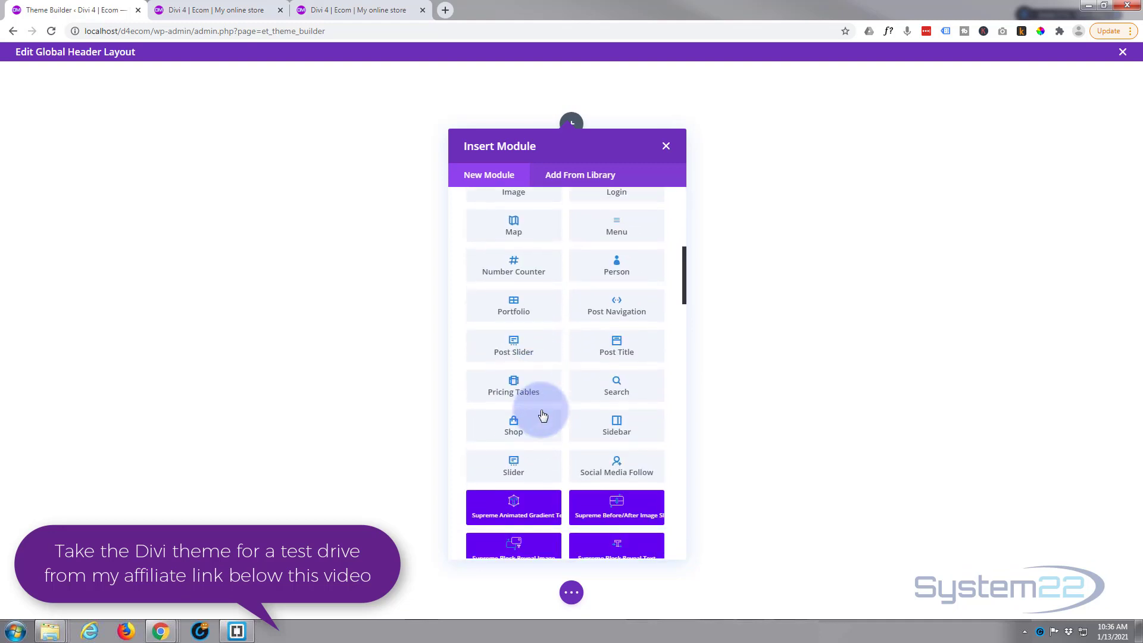
{"action": "scroll", "coordinate": [540, 411], "scroll_direction": "up", "scroll_amount": 3}
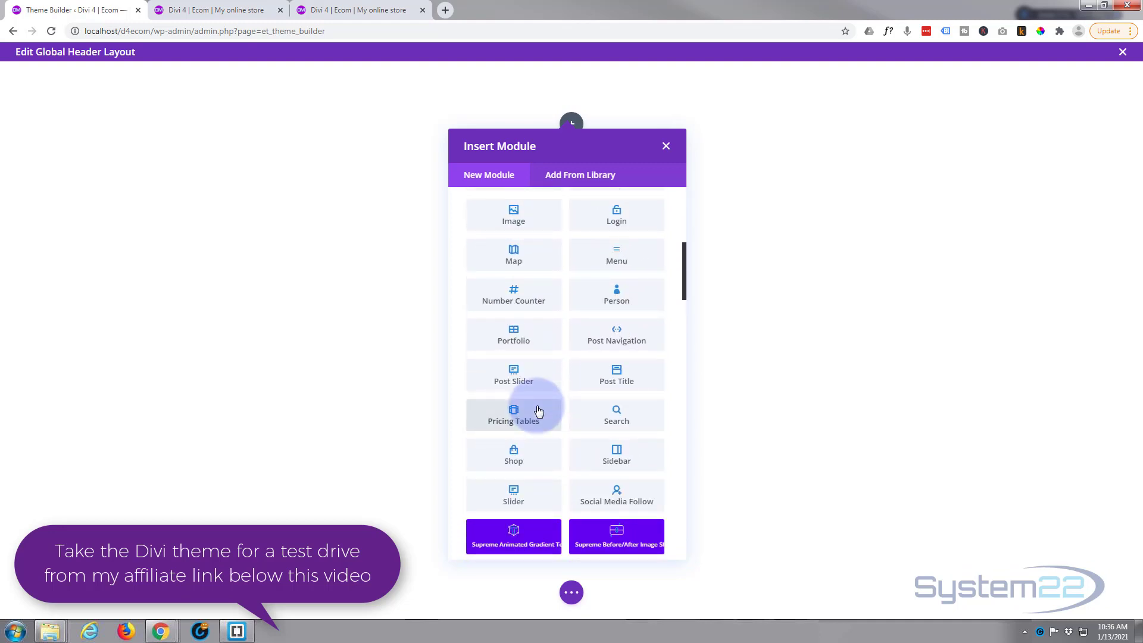
{"action": "scroll", "coordinate": [524, 426], "scroll_direction": "down", "scroll_amount": 2}
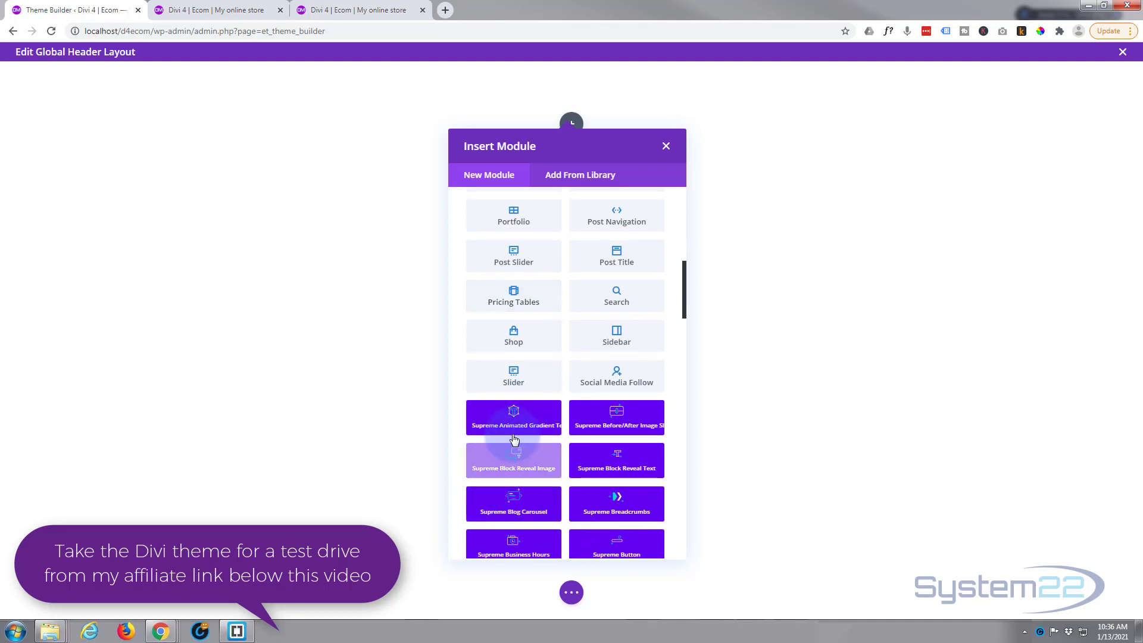
{"action": "scroll", "coordinate": [492, 379], "scroll_direction": "up", "scroll_amount": 2}
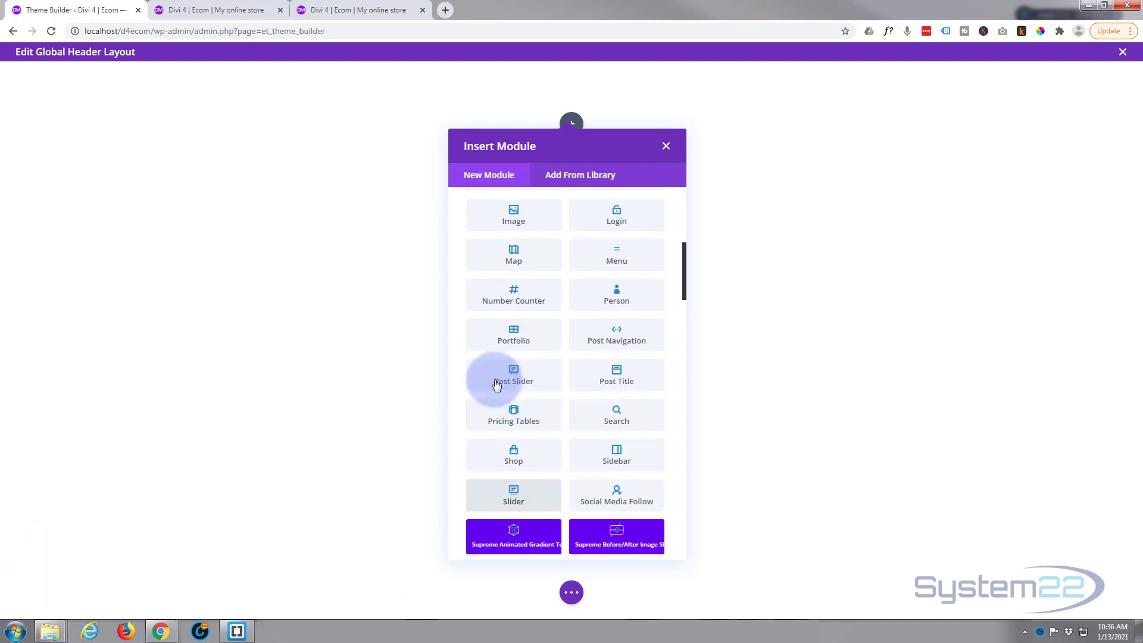
{"action": "scroll", "coordinate": [488, 397], "scroll_direction": "up", "scroll_amount": 1}
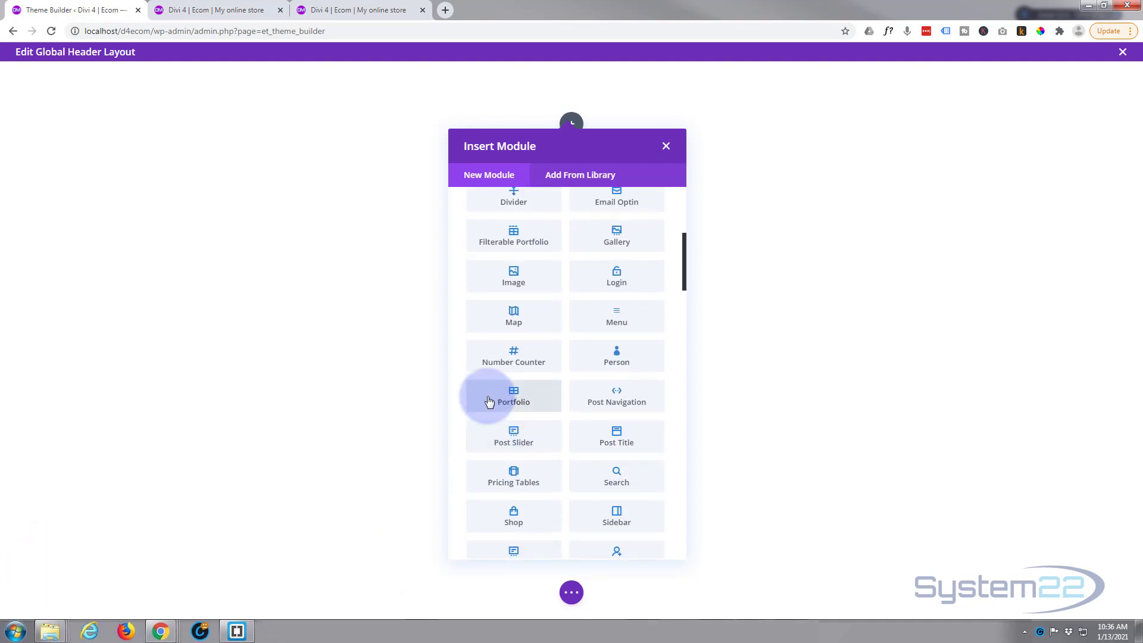
{"action": "scroll", "coordinate": [487, 397], "scroll_direction": "up", "scroll_amount": 2}
{"action": "scroll", "coordinate": [488, 402], "scroll_direction": "up", "scroll_amount": 2}
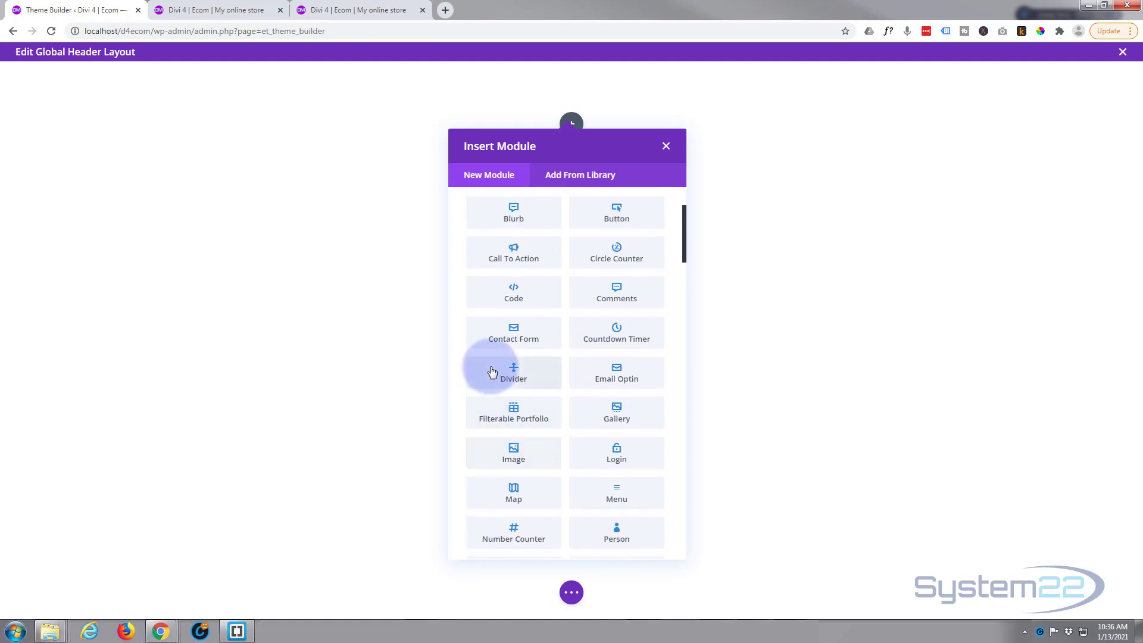
{"action": "left_click", "coordinate": [616, 337]}
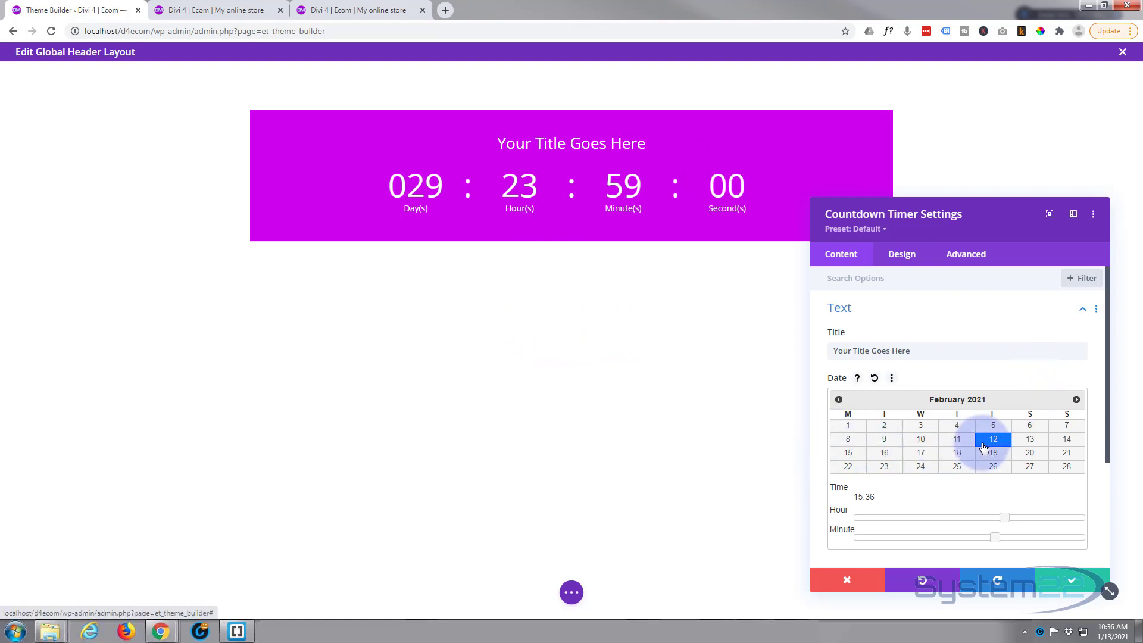
Set the countdown timer's end time to 08:00.
{"action": "scroll", "coordinate": [917, 458], "scroll_direction": "down", "scroll_amount": 1}
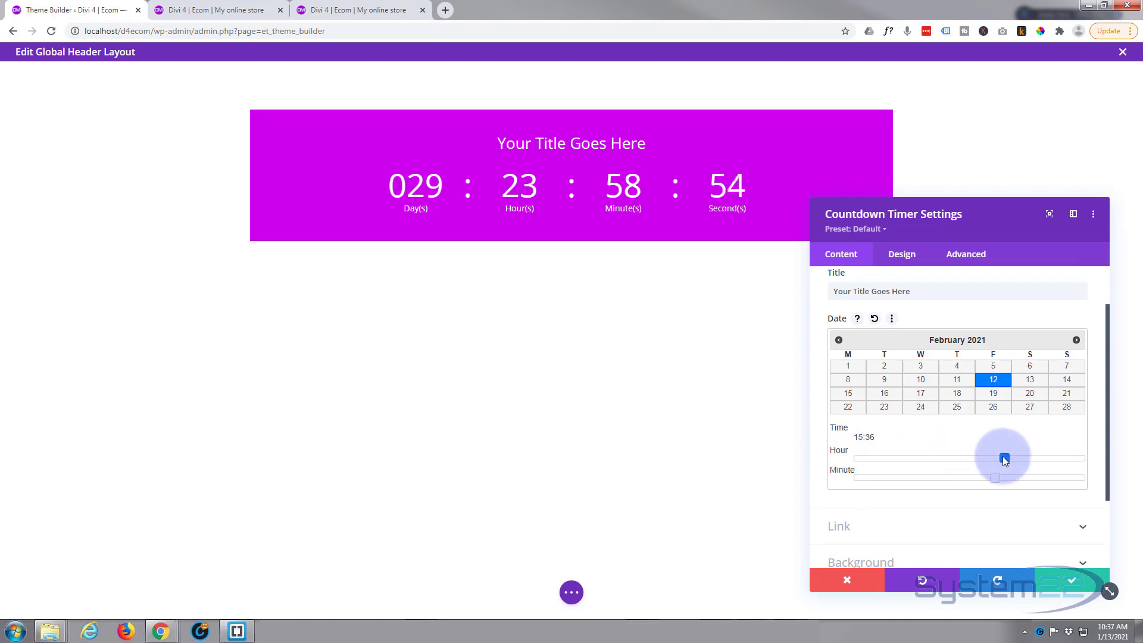
{"action": "left_click_drag", "start_coordinate": [1003, 456], "coordinate": [1064, 452]}
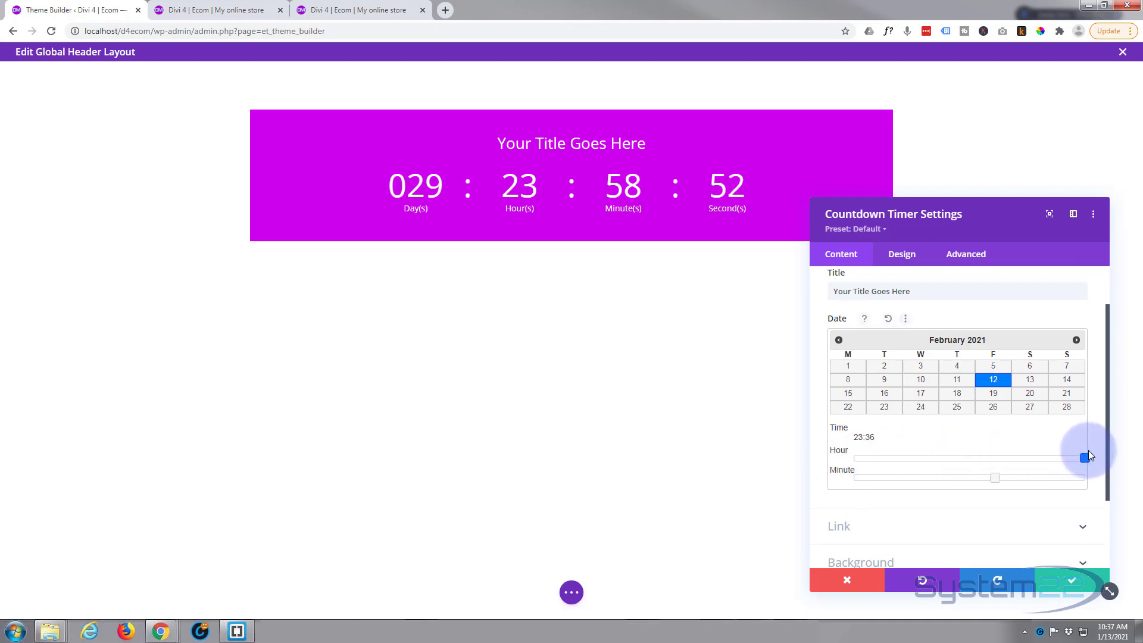
{"action": "left_click_drag", "start_coordinate": [1088, 456], "coordinate": [856, 466]}
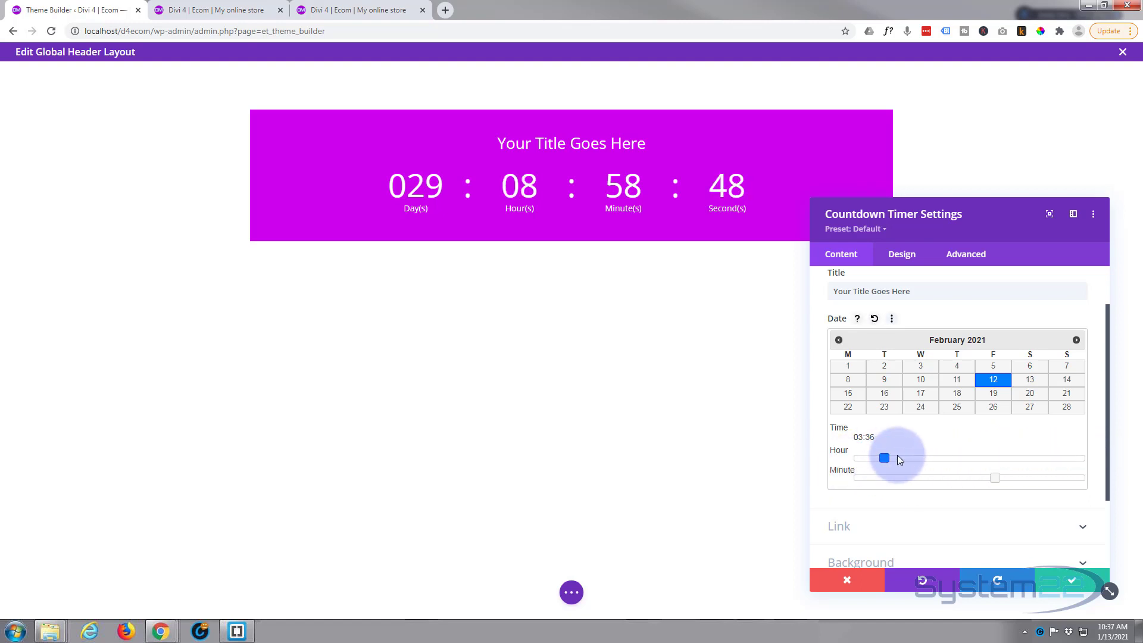
{"action": "left_click_drag", "start_coordinate": [934, 458], "coordinate": [935, 459]}
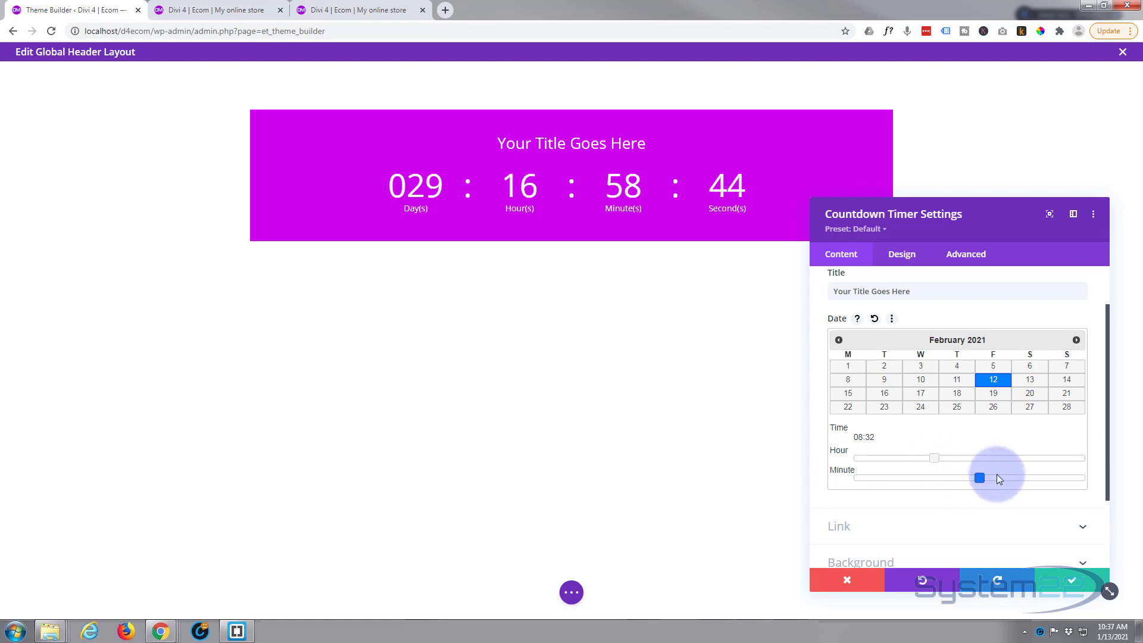
{"action": "left_click_drag", "start_coordinate": [1090, 475], "coordinate": [847, 477]}
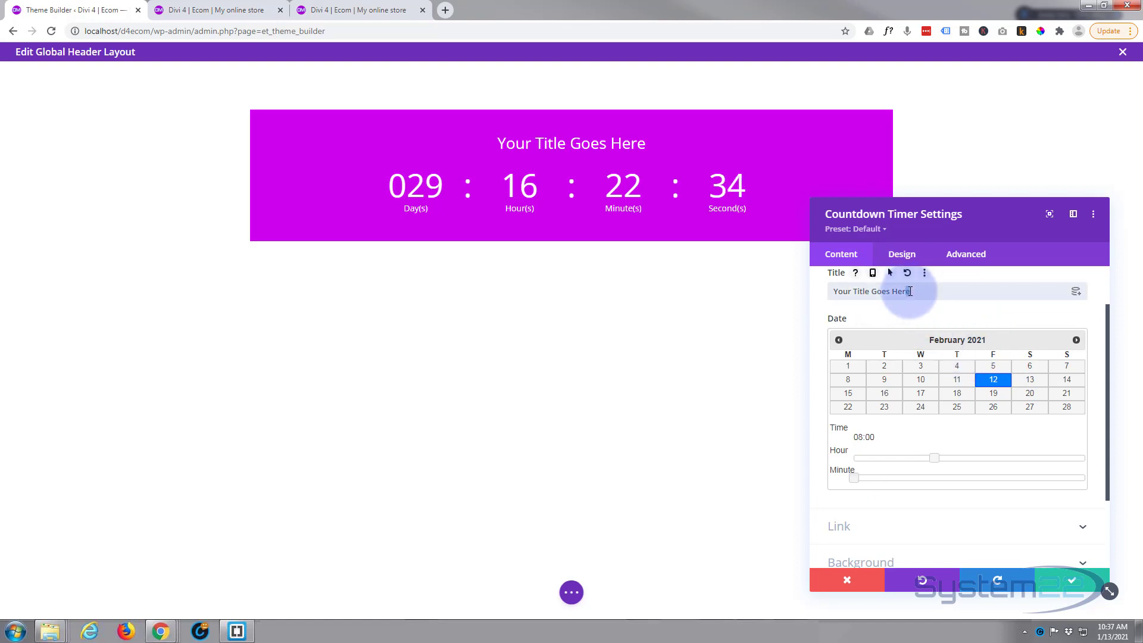
Replace the countdown timer's placeholder title with "Sale Ends".
{"action": "left_click_drag", "start_coordinate": [909, 291], "coordinate": [819, 296]}
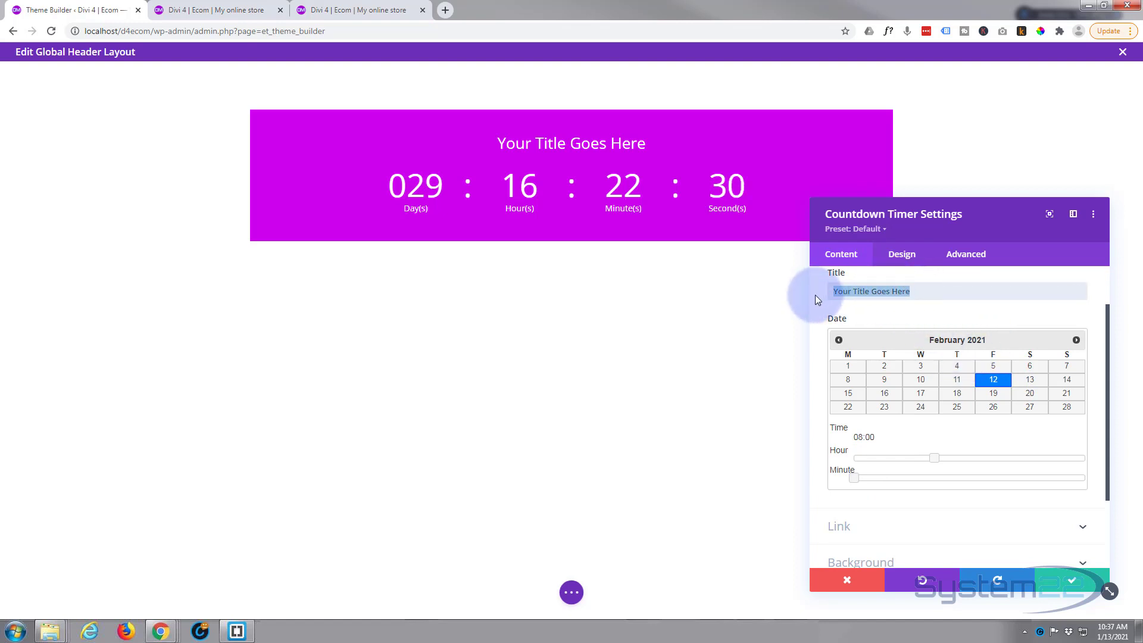
{"action": "type", "text": "Sale "}
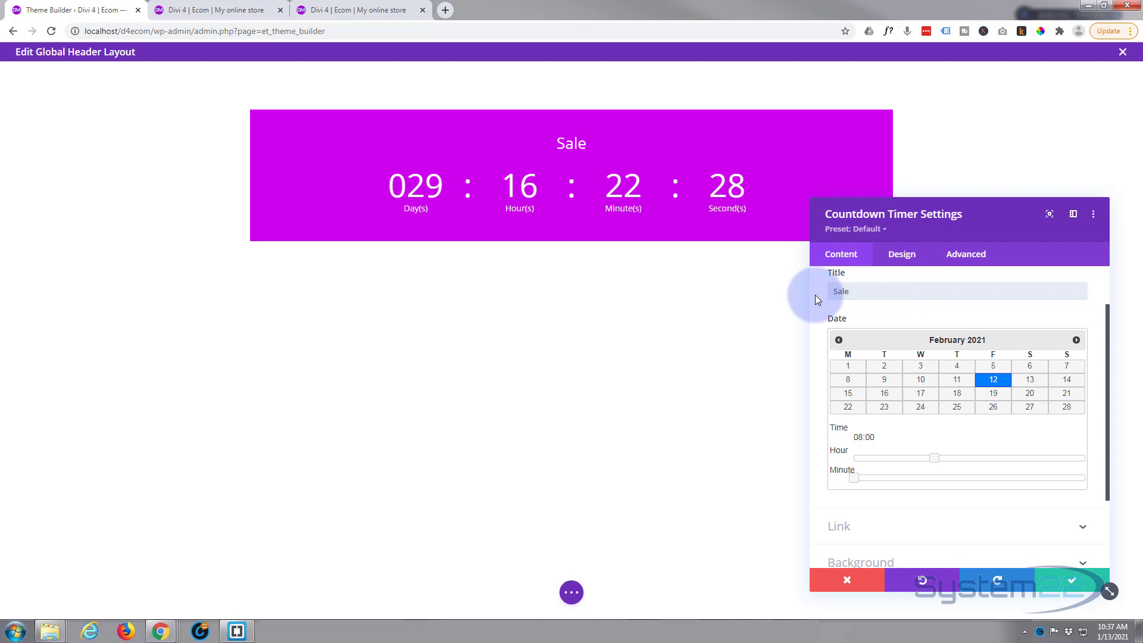
{"action": "type", "text": "Ends"}
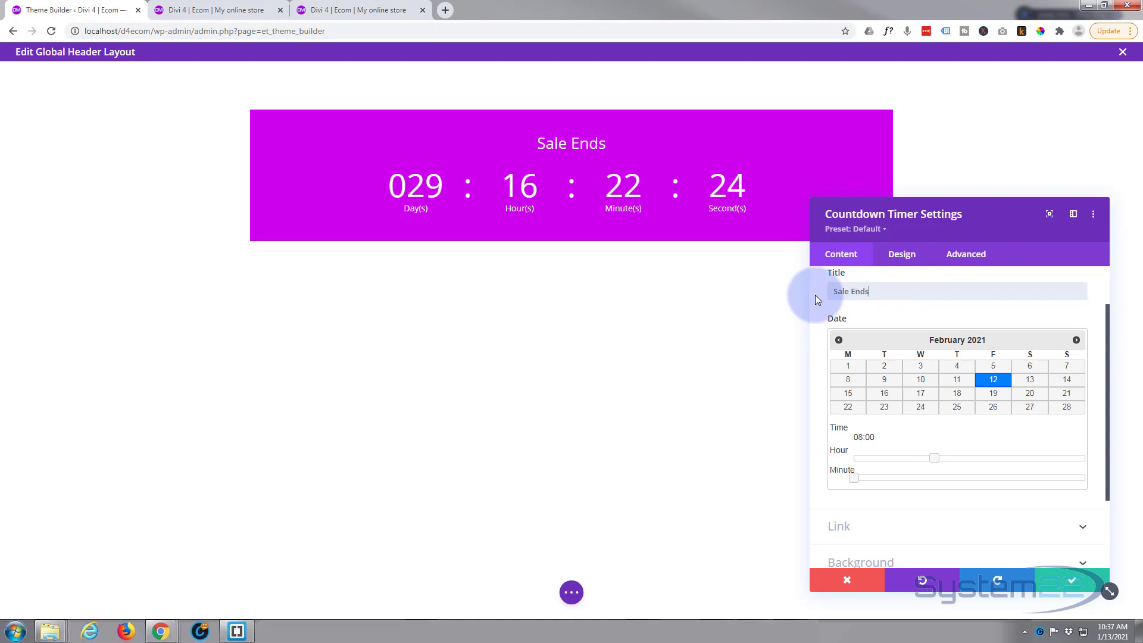
{"action": "scroll", "coordinate": [870, 399], "scroll_direction": "down", "scroll_amount": 2}
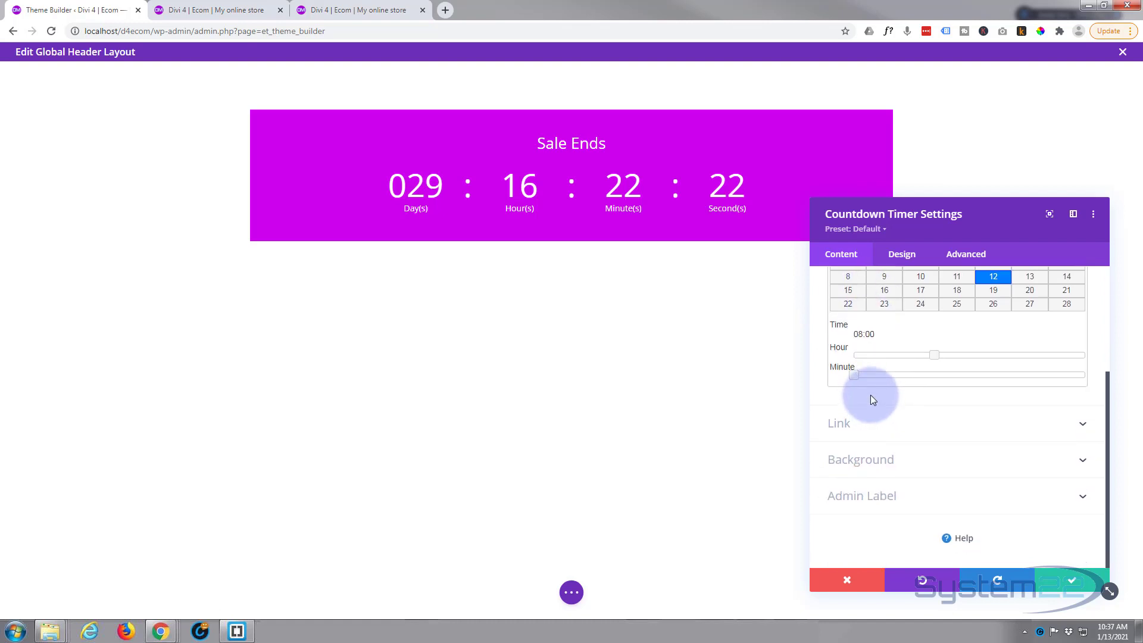
{"action": "left_click", "coordinate": [906, 426]}
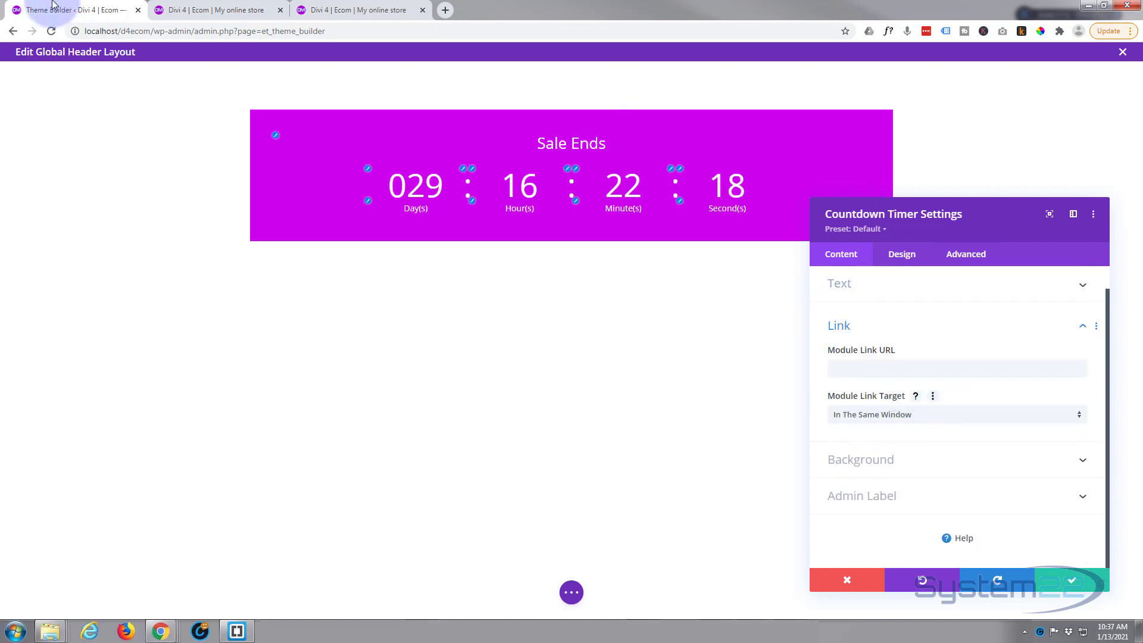
{"action": "left_click", "coordinate": [238, 14]}
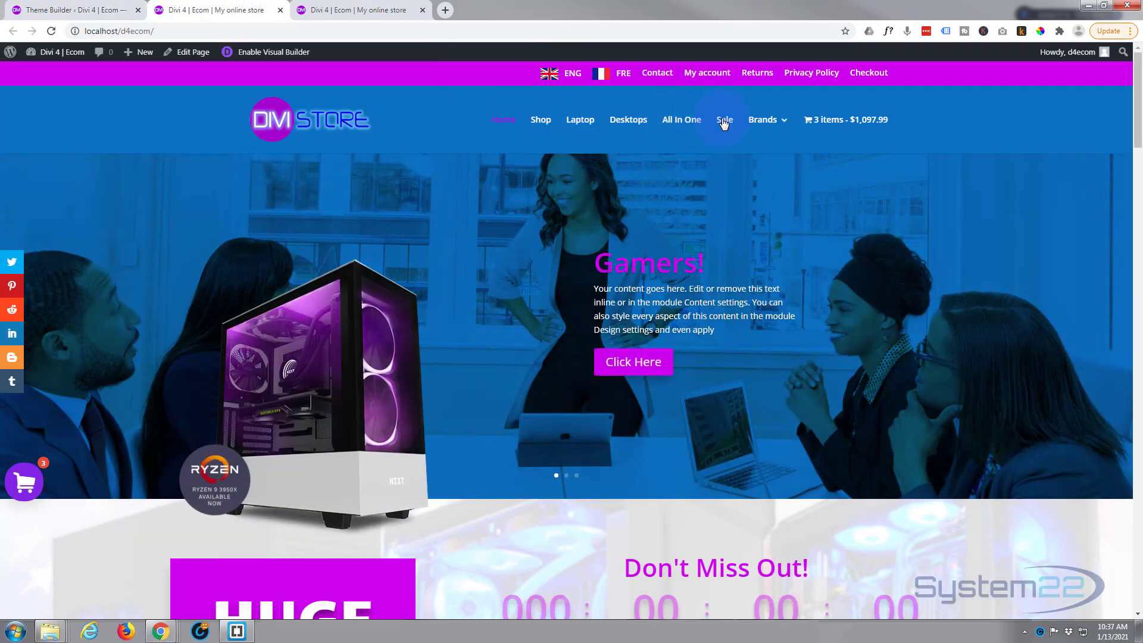
{"action": "right_click", "coordinate": [722, 118]}
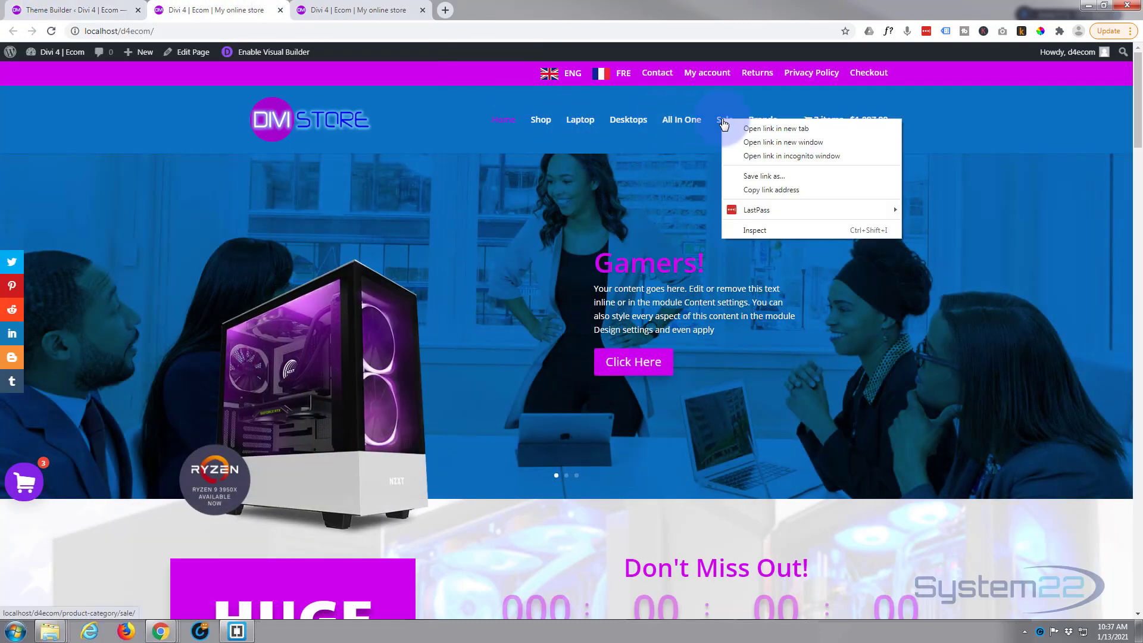
{"action": "left_click", "coordinate": [779, 191]}
{"action": "left_click", "coordinate": [72, 10]}
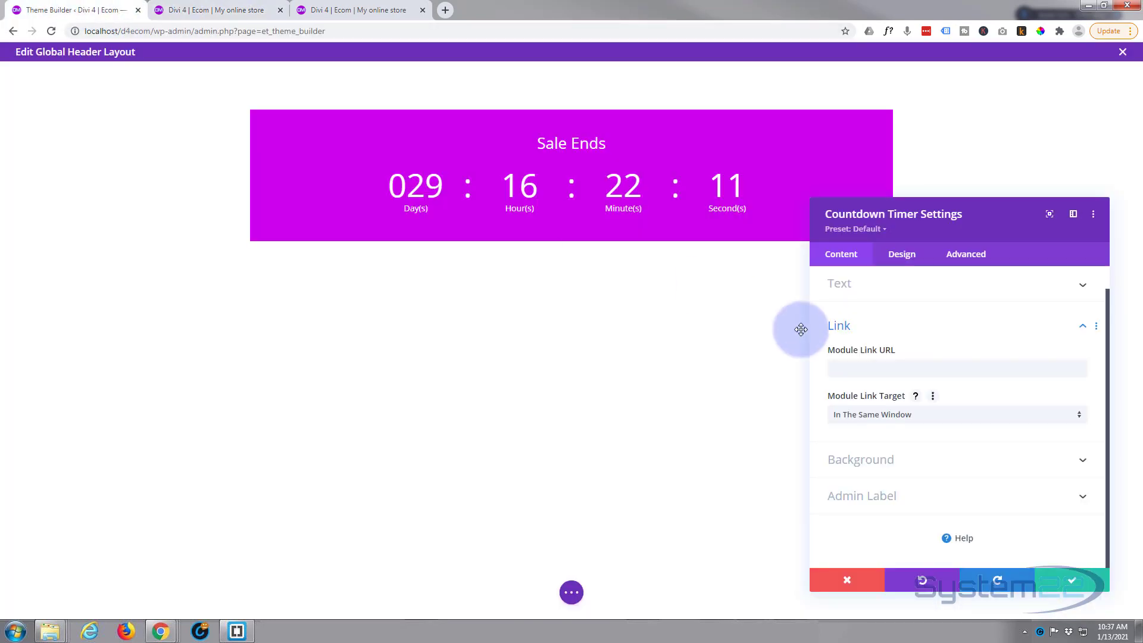
{"action": "left_click", "coordinate": [841, 366]}
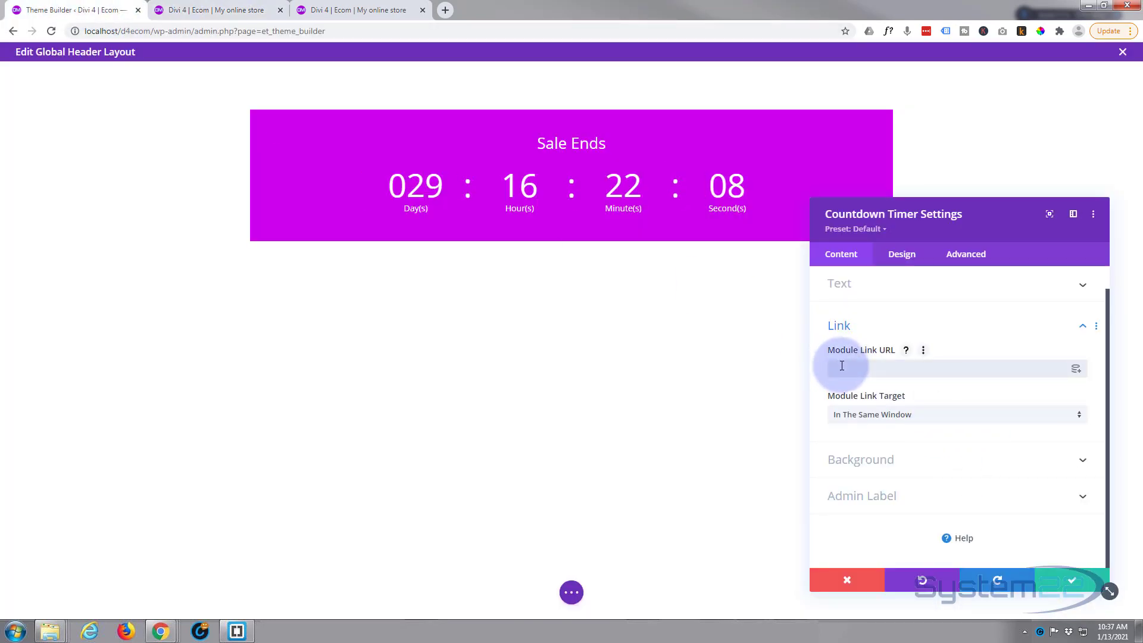
{"action": "key", "text": "ctrl+v"}
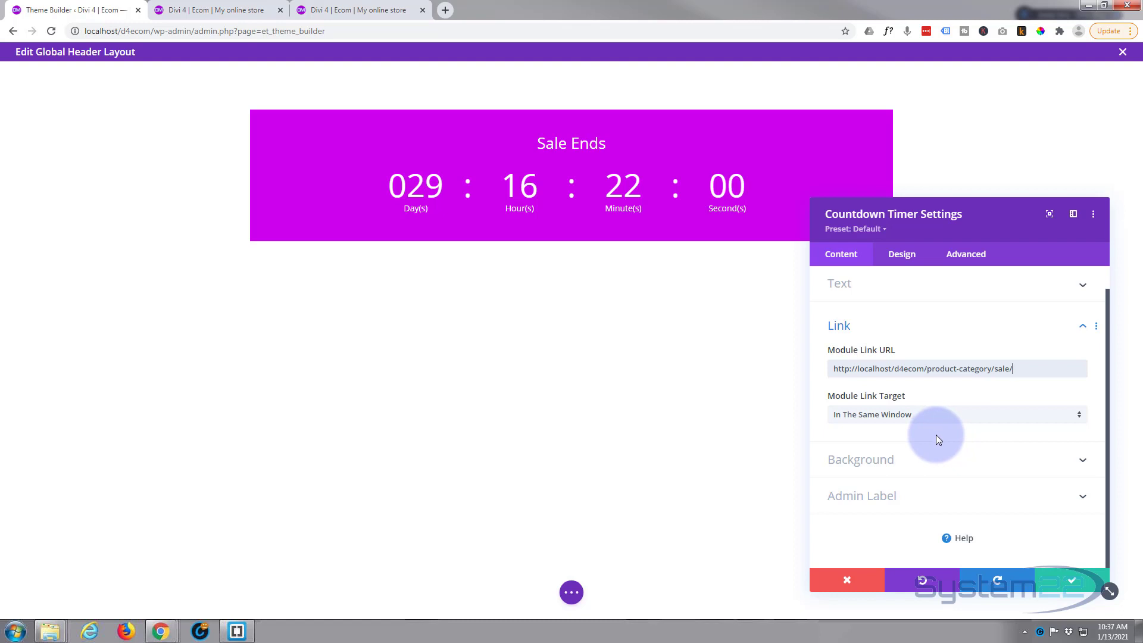
Make the countdown timer's background transparent instead of the default fill and save the module.
{"action": "left_click", "coordinate": [921, 463]}
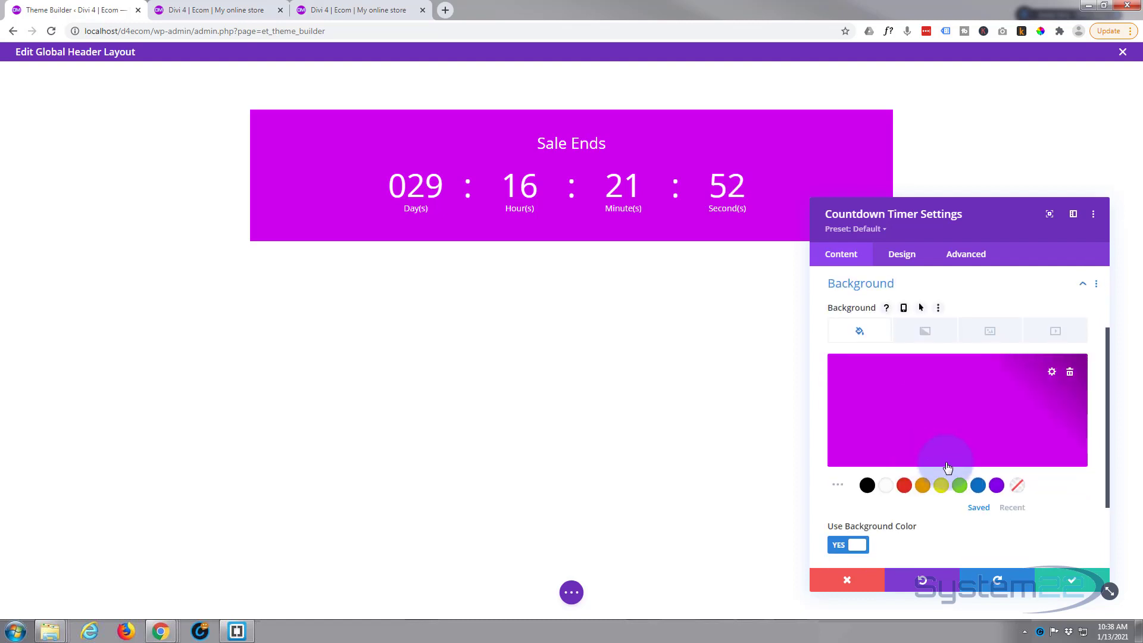
{"action": "left_click", "coordinate": [1018, 486]}
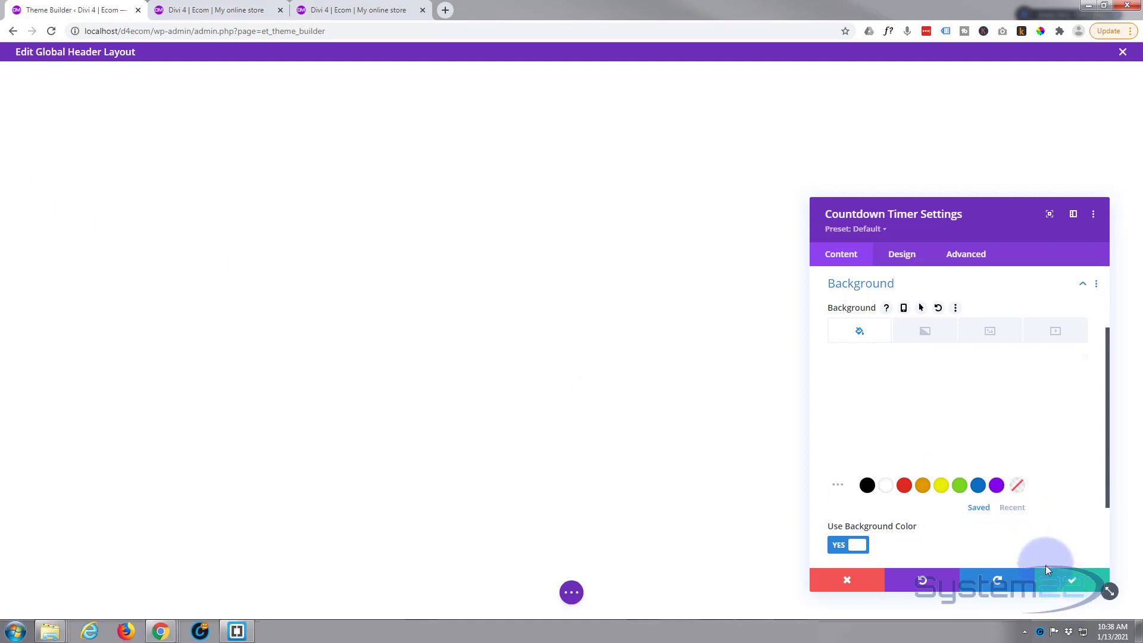
{"action": "left_click", "coordinate": [1062, 581]}
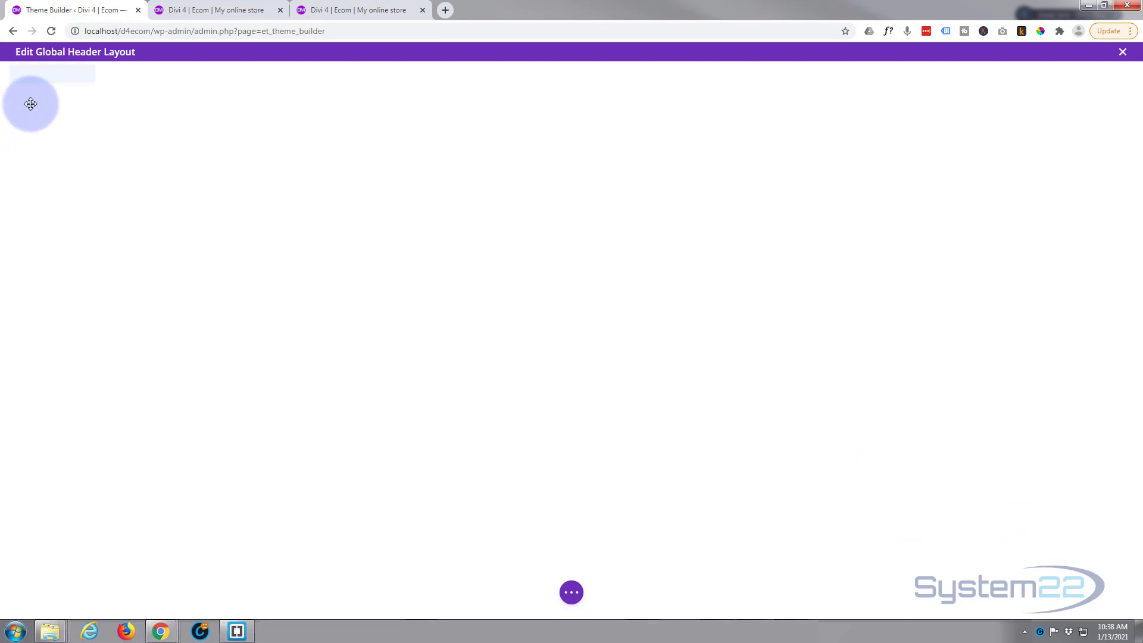
Give the header section behind the countdown timer a black #000000 background and save it.
{"action": "mouse_move", "coordinate": [25, 77]}
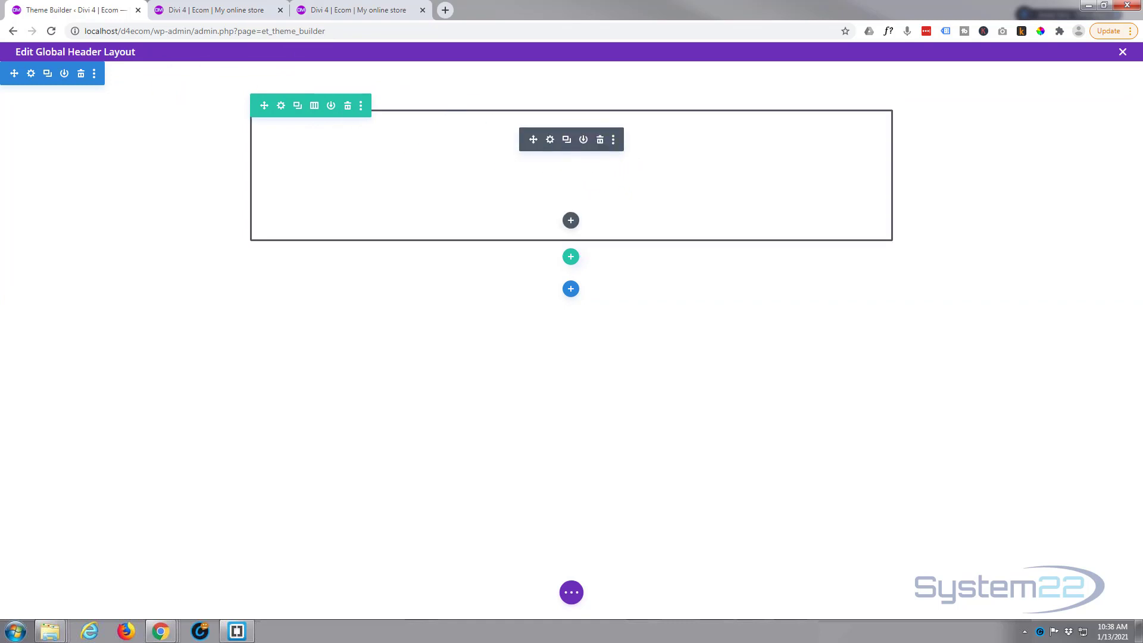
{"action": "left_click", "coordinate": [34, 79]}
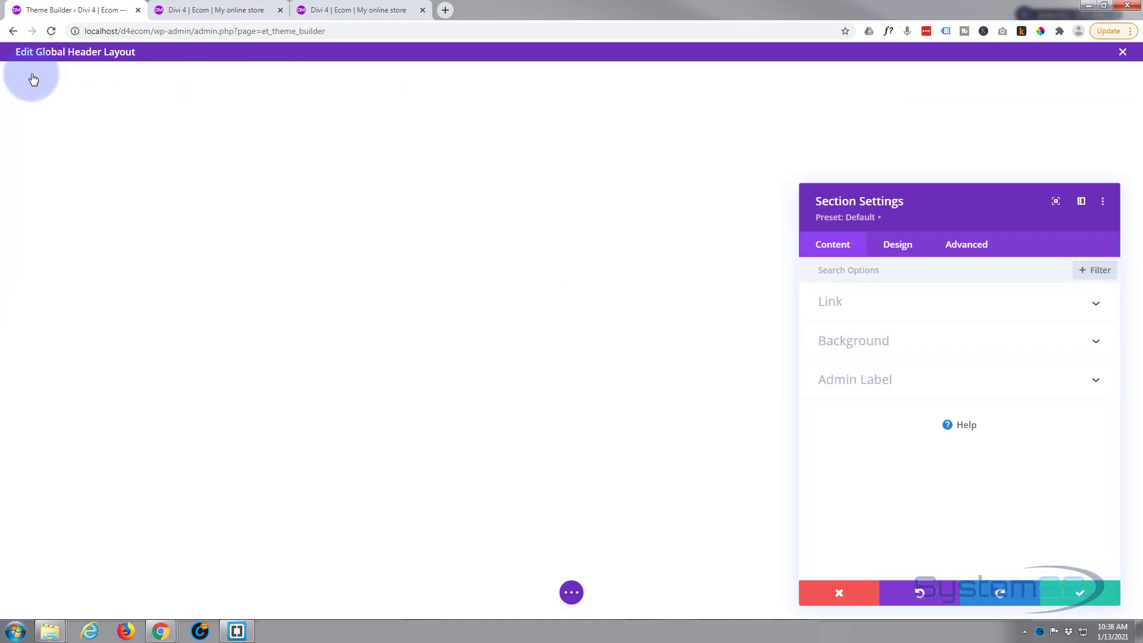
{"action": "left_click", "coordinate": [911, 345]}
{"action": "scroll", "coordinate": [875, 340], "scroll_direction": "down", "scroll_amount": 1}
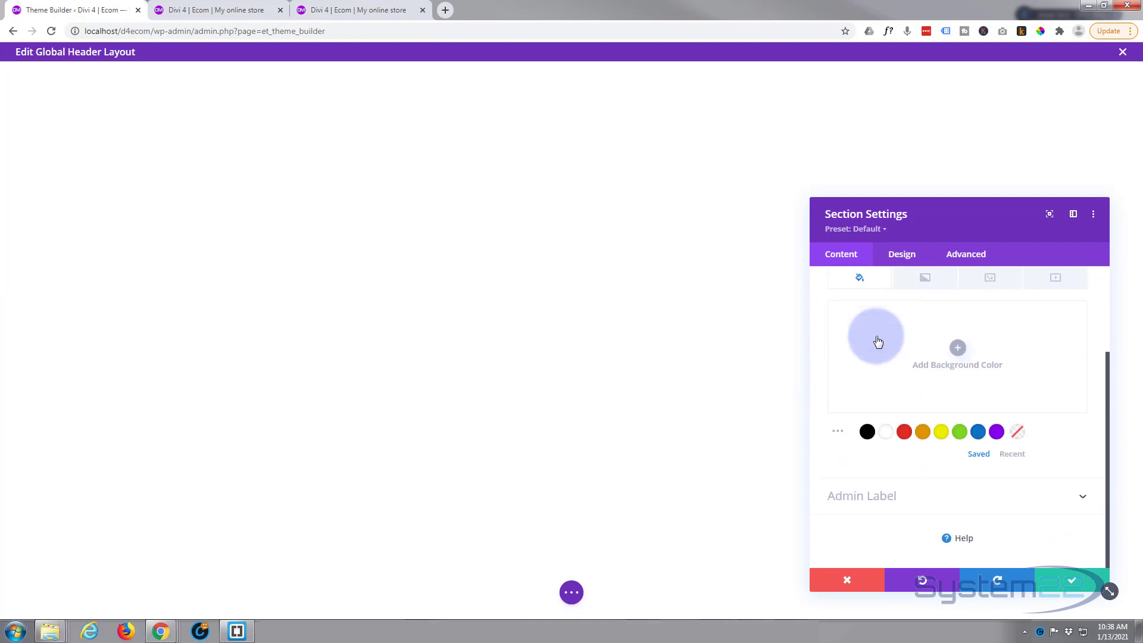
{"action": "left_click", "coordinate": [867, 431]}
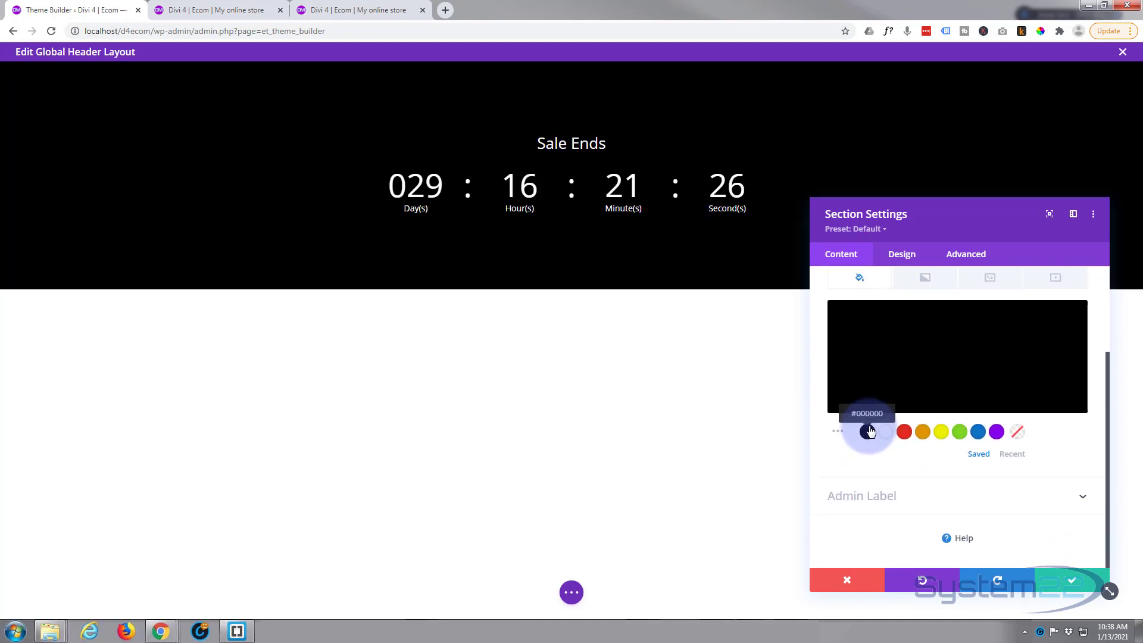
{"action": "left_click", "coordinate": [1071, 583]}
Set the header section's top, bottom, left and right padding to 0px and save the section.
{"action": "mouse_move", "coordinate": [541, 123]}
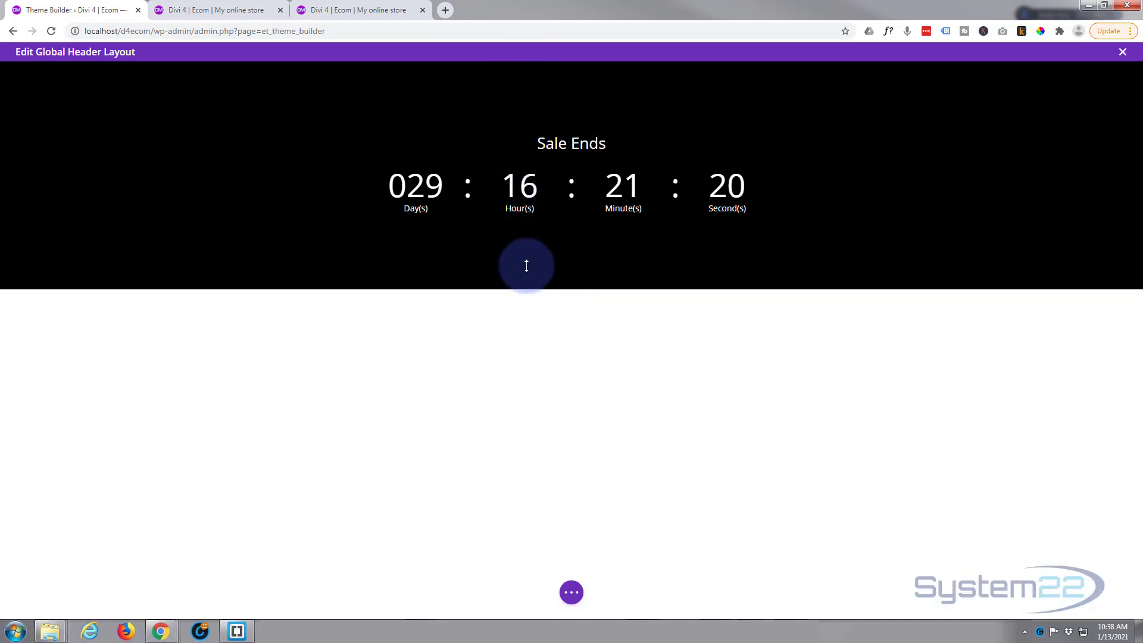
{"action": "mouse_move", "coordinate": [544, 153]}
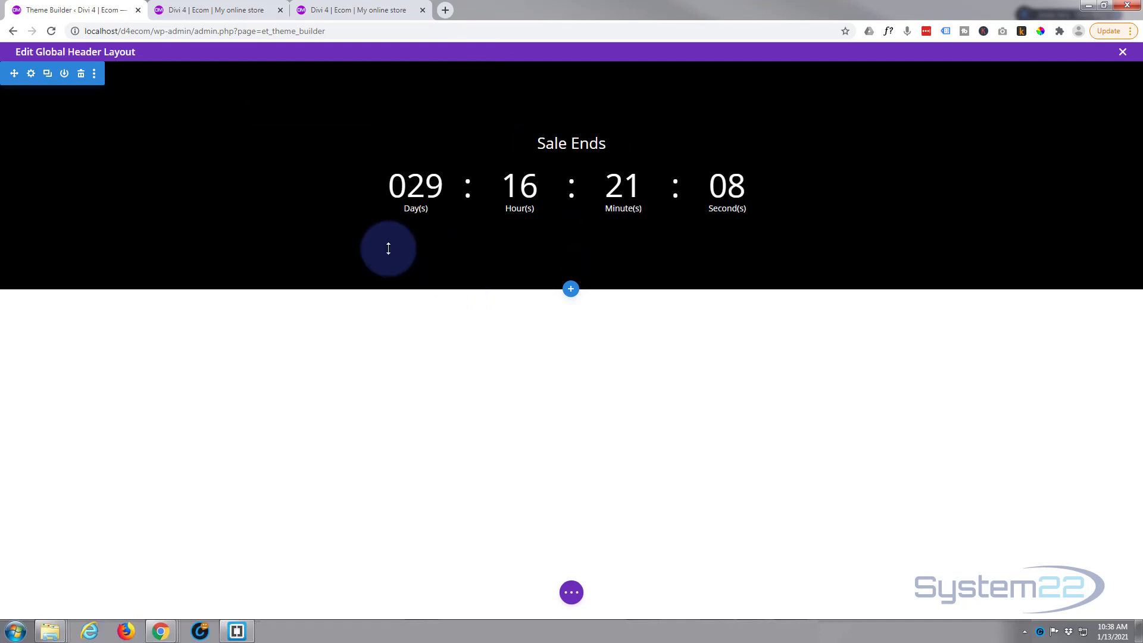
{"action": "left_click", "coordinate": [31, 75]}
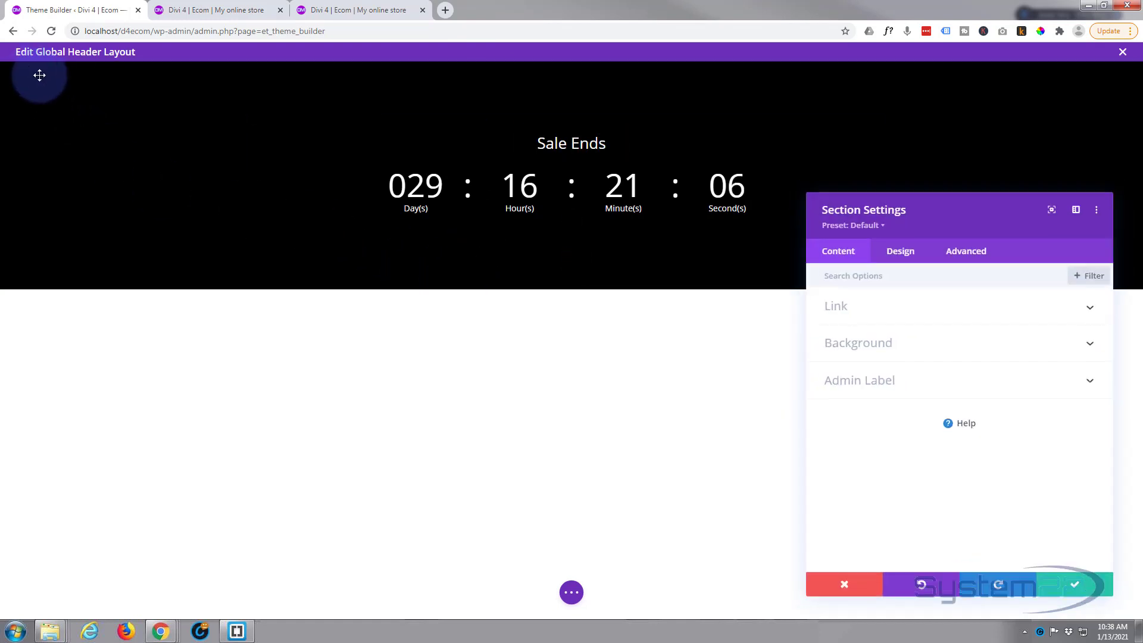
{"action": "left_click", "coordinate": [902, 256]}
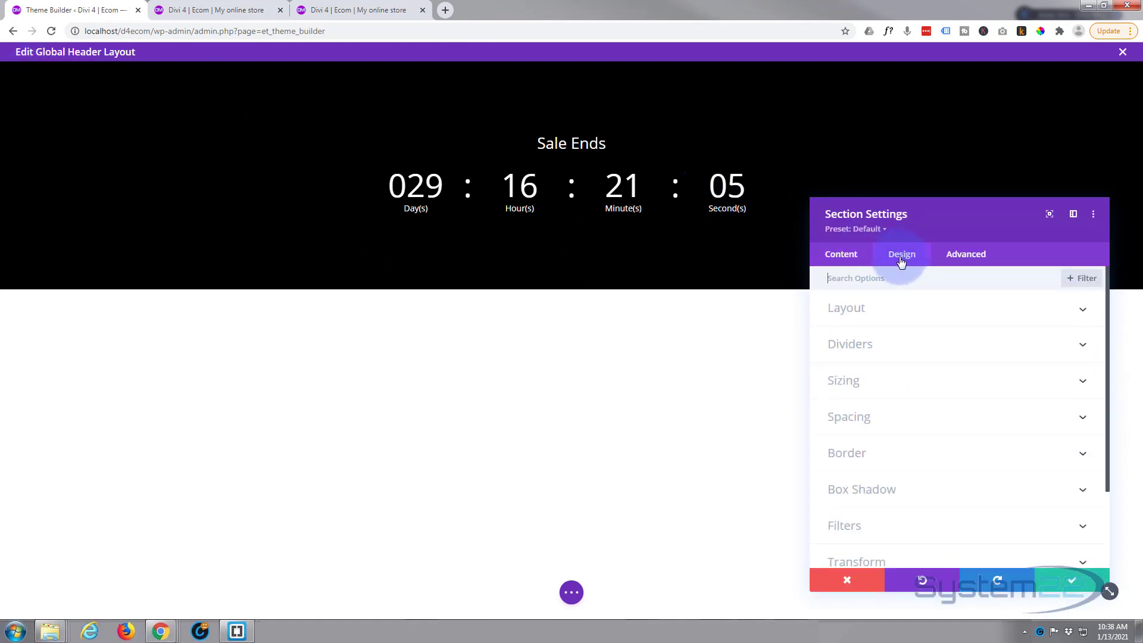
{"action": "left_click", "coordinate": [927, 416]}
{"action": "left_click", "coordinate": [851, 388]}
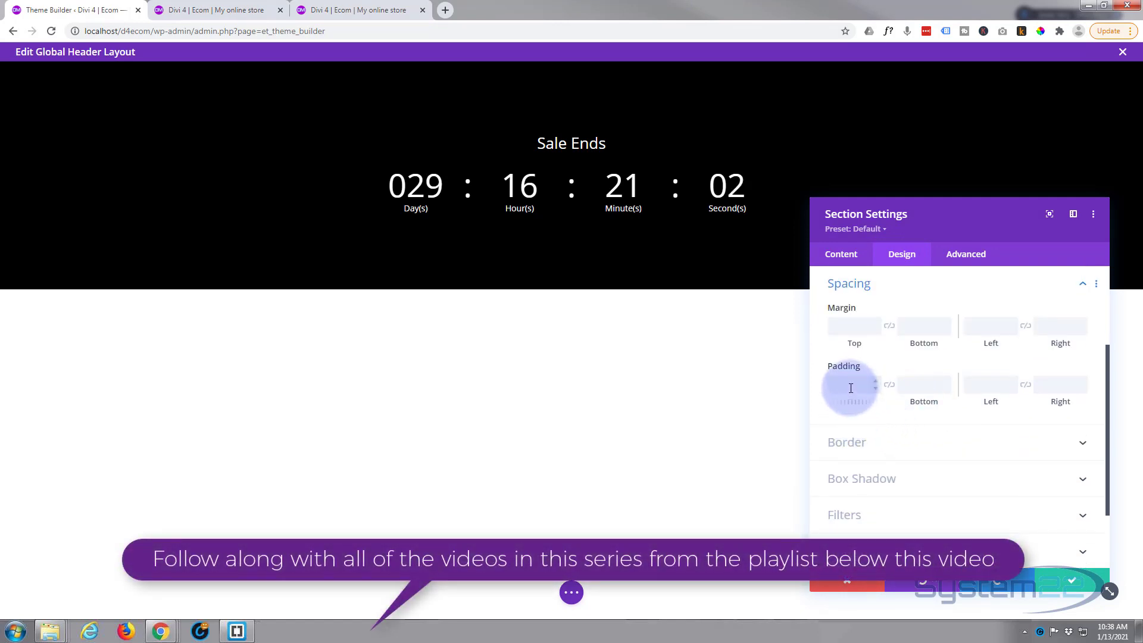
{"action": "type", "text": "0"}
{"action": "left_click", "coordinate": [919, 383]}
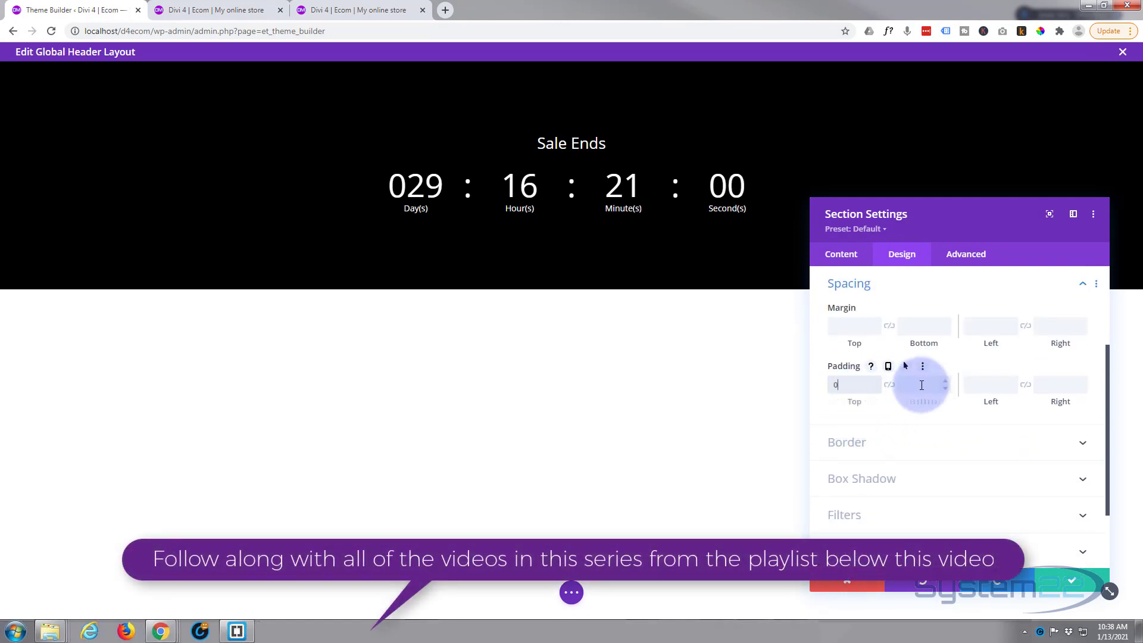
{"action": "type", "text": "0"}
{"action": "left_click", "coordinate": [991, 384]}
{"action": "type", "text": "0"}
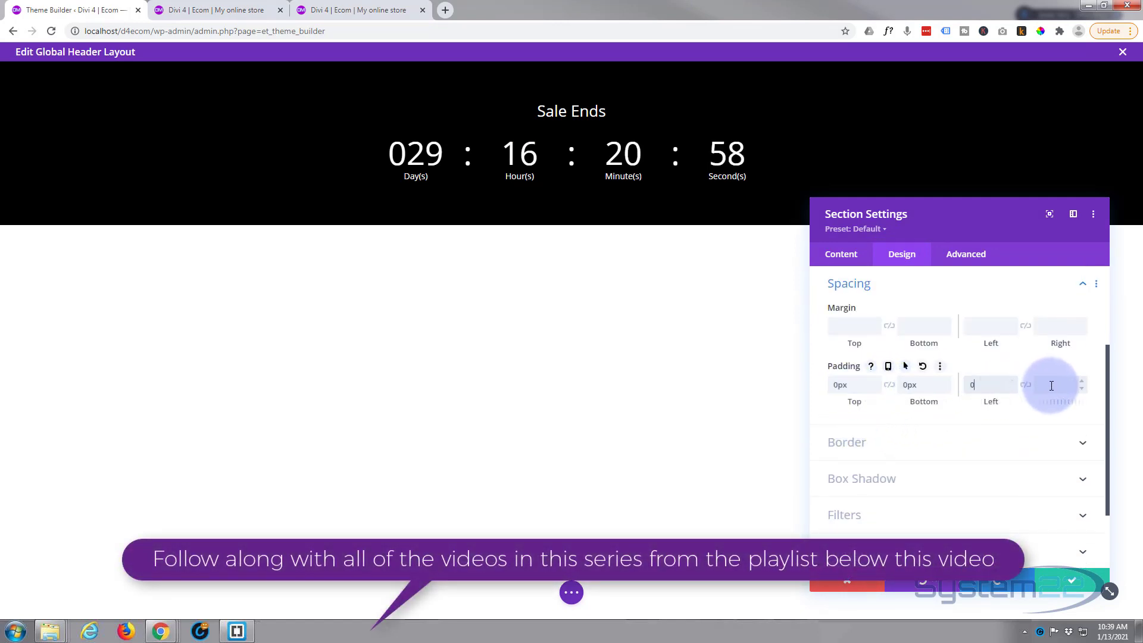
{"action": "left_click", "coordinate": [1048, 384]}
{"action": "type", "text": "0"}
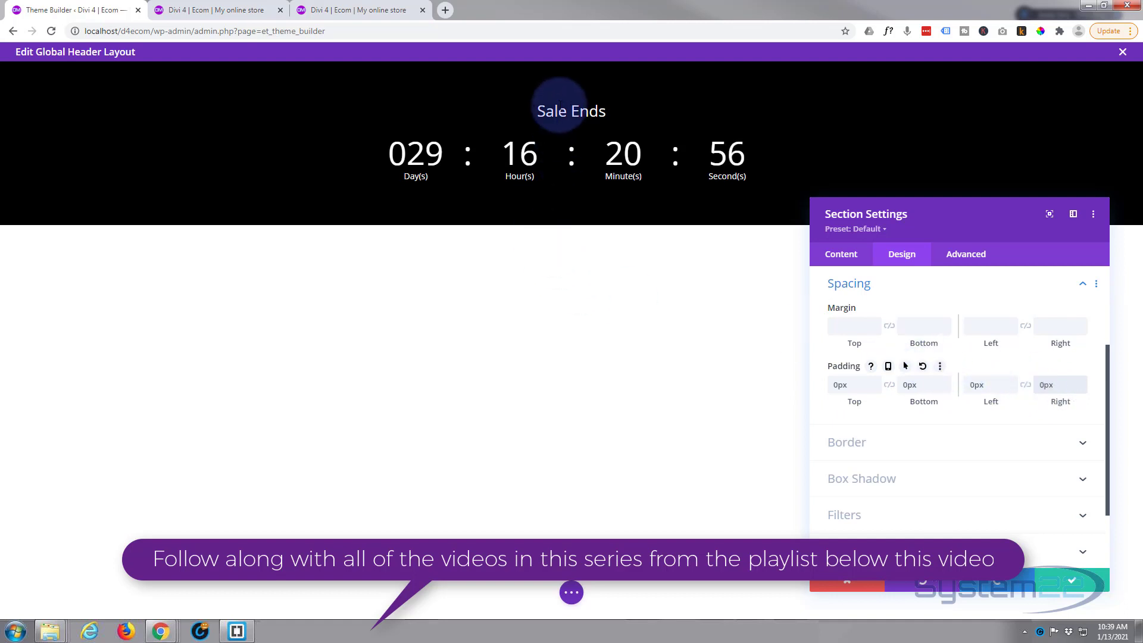
{"action": "left_click", "coordinate": [1056, 581]}
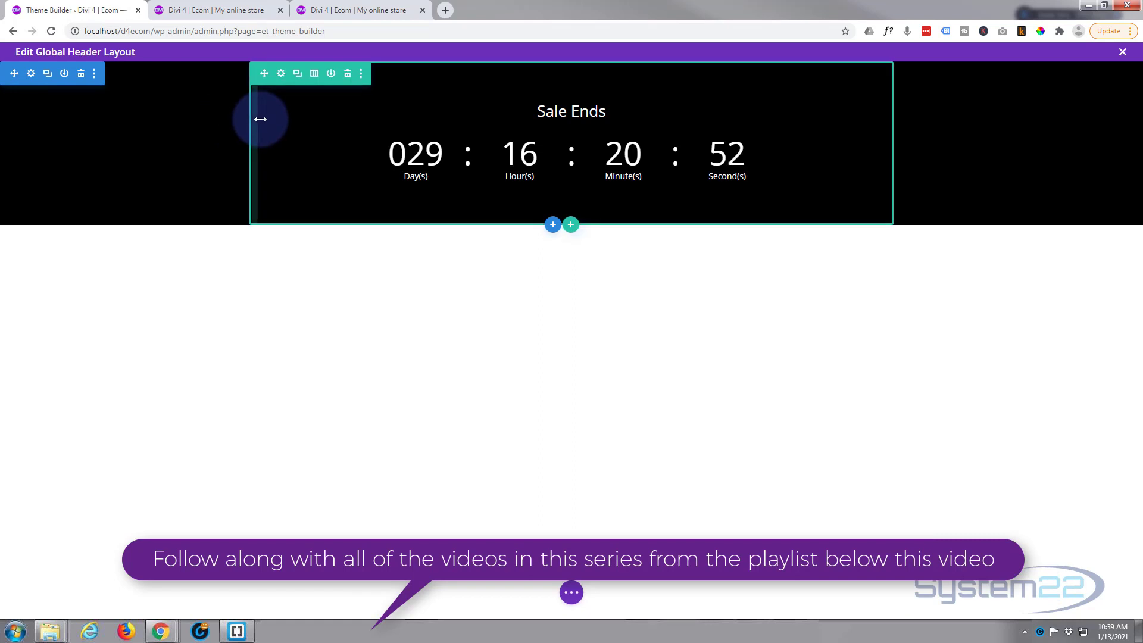
Set the padding of the row holding the countdown timer to 0px on all four sides and save it.
{"action": "left_click", "coordinate": [280, 73]}
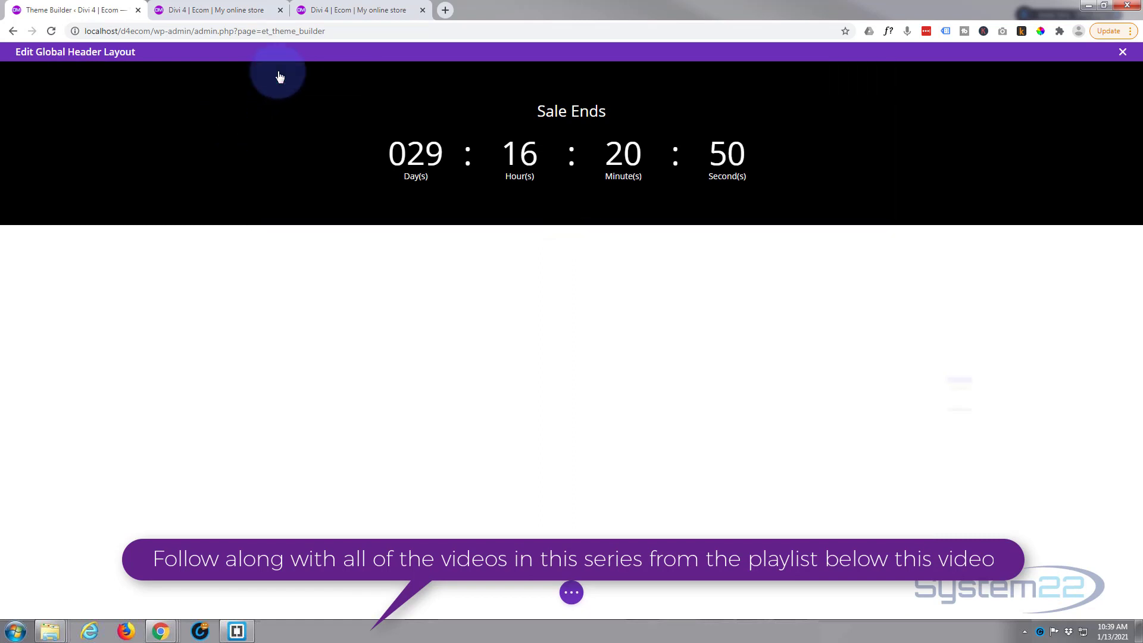
{"action": "left_click", "coordinate": [900, 255]}
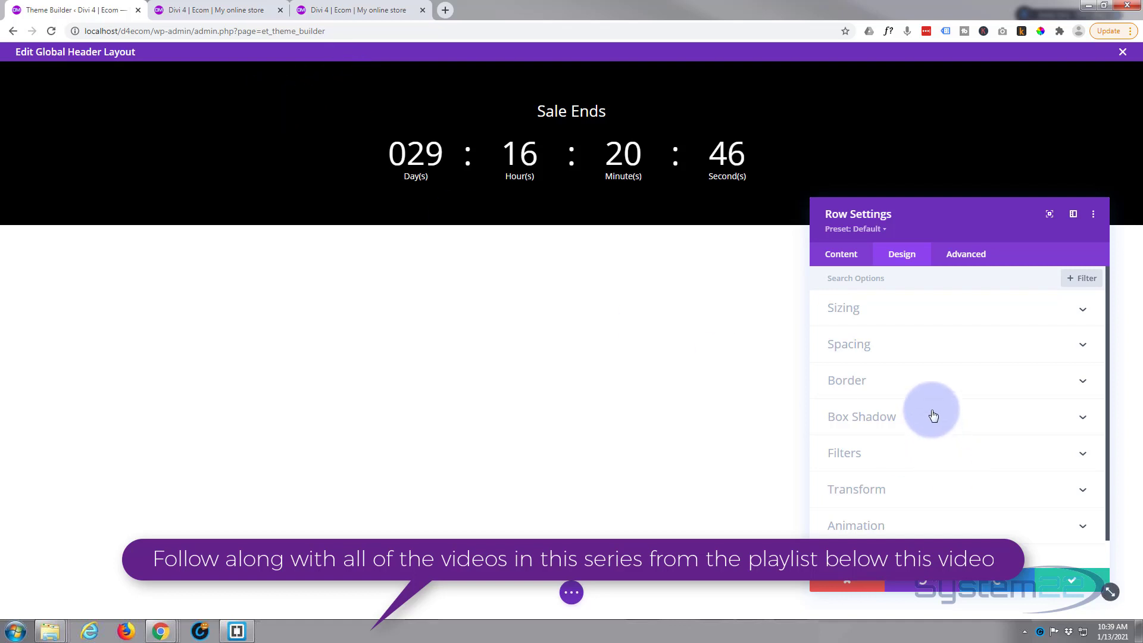
{"action": "left_click", "coordinate": [913, 343]}
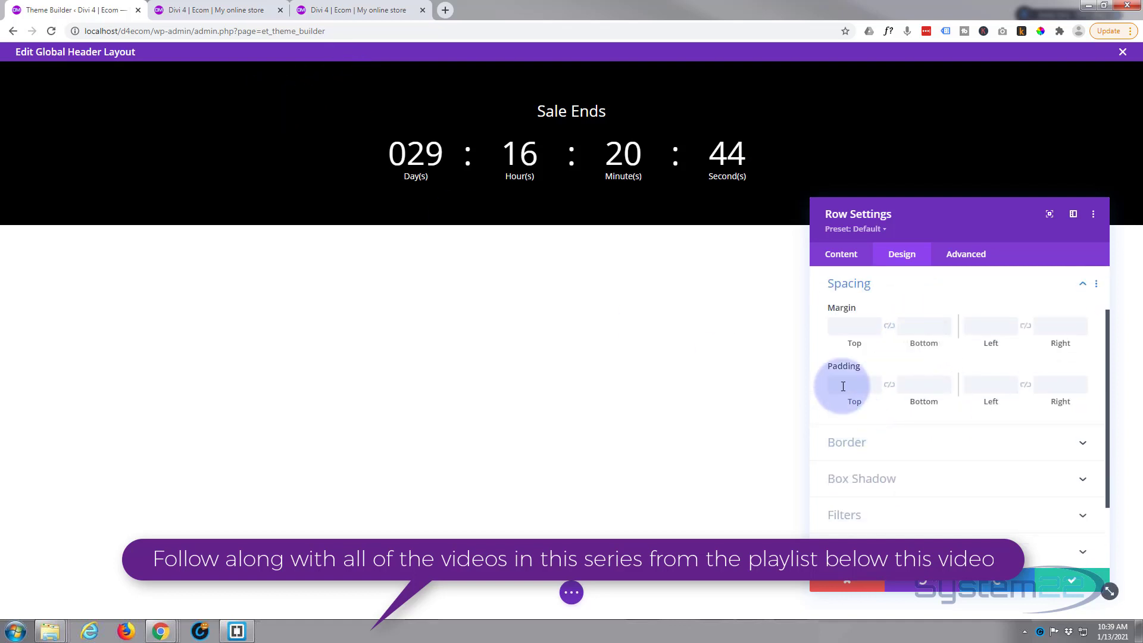
{"action": "left_click", "coordinate": [930, 384]}
{"action": "type", "text": "0"}
{"action": "left_click", "coordinate": [991, 384]}
{"action": "type", "text": "0"}
{"action": "left_click", "coordinate": [1056, 384]}
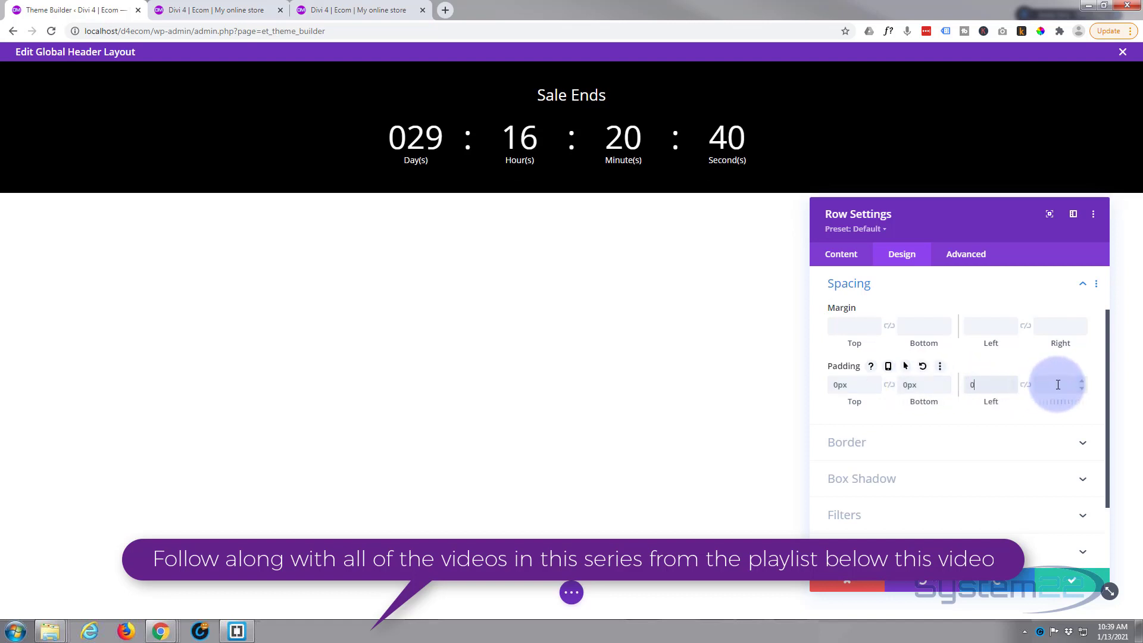
{"action": "type", "text": "0"}
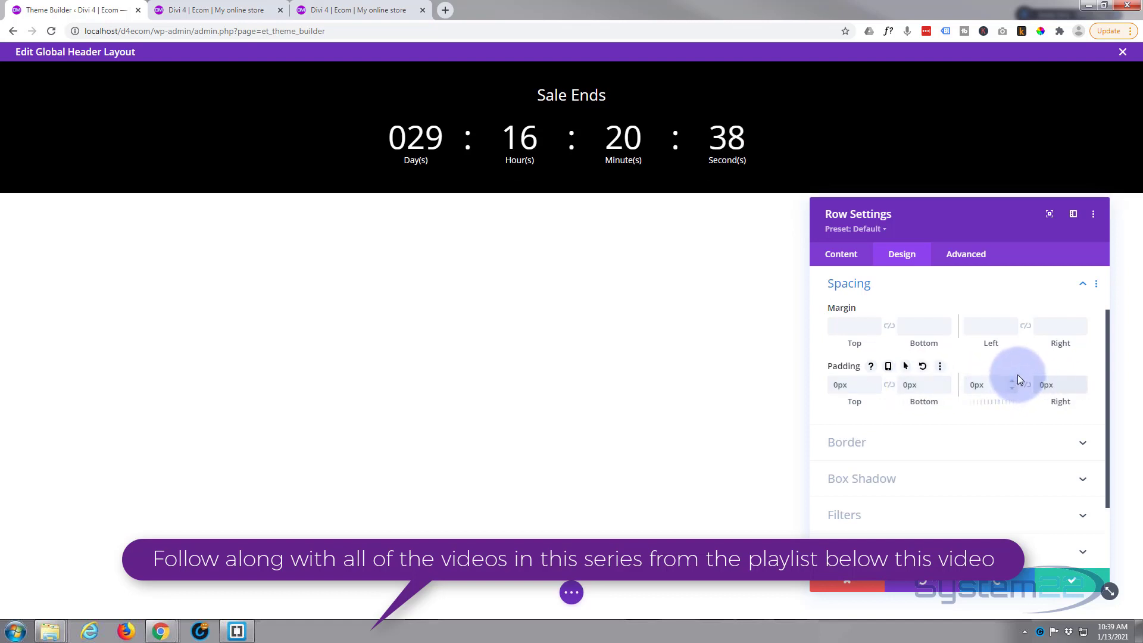
{"action": "left_click", "coordinate": [1079, 581]}
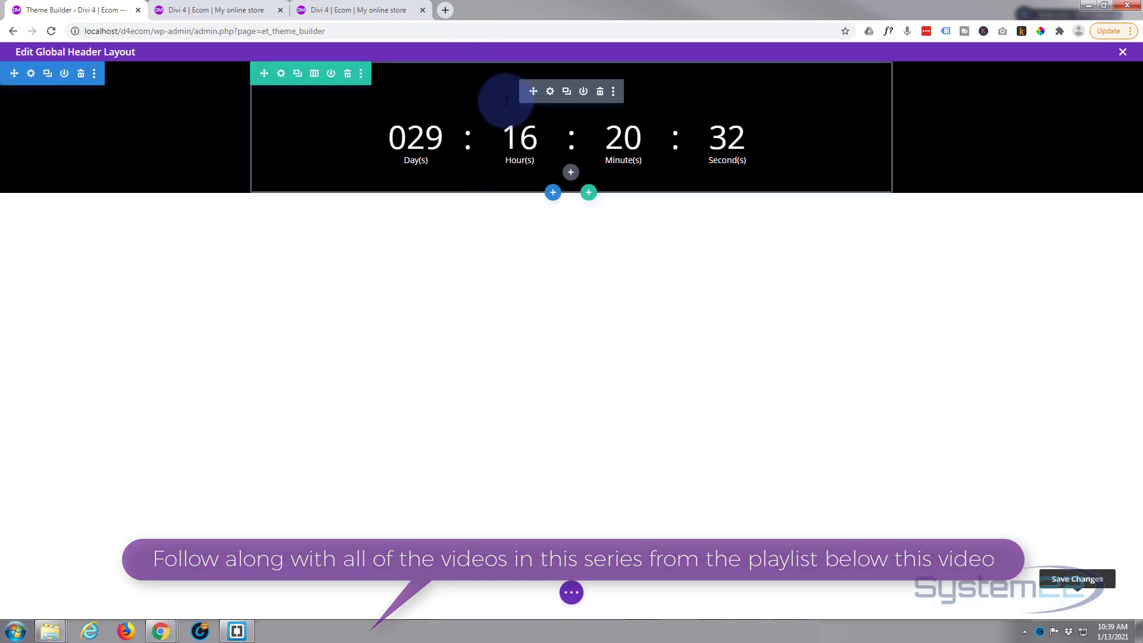
Style the countdown timer's title text in all uppercase letters.
{"action": "left_click", "coordinate": [550, 92]}
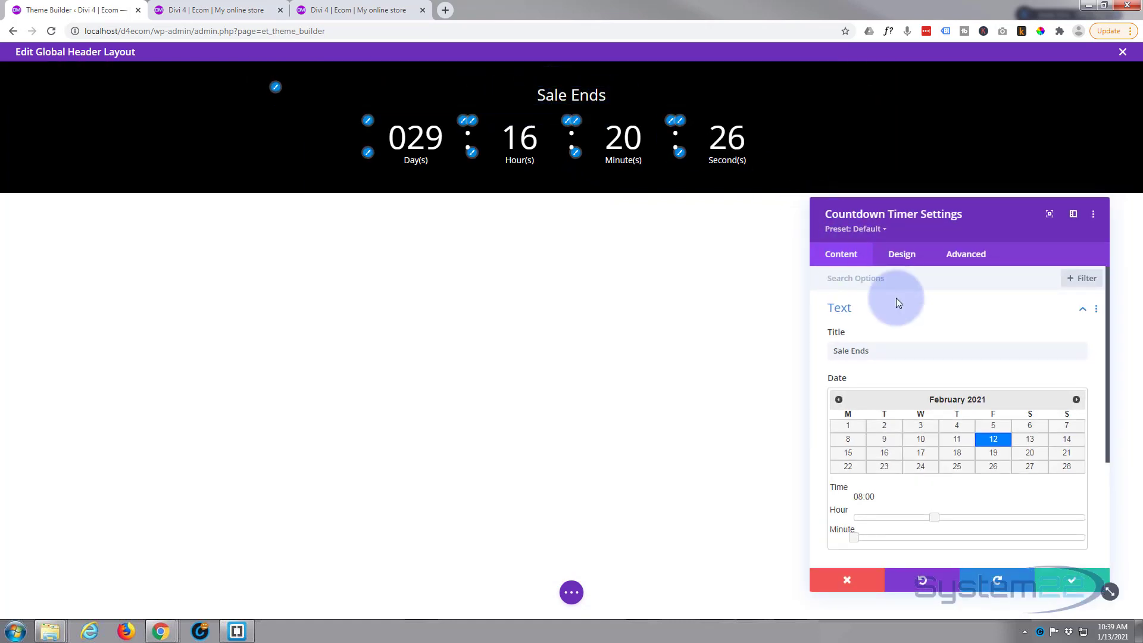
{"action": "scroll", "coordinate": [896, 350], "scroll_direction": "down", "scroll_amount": 3}
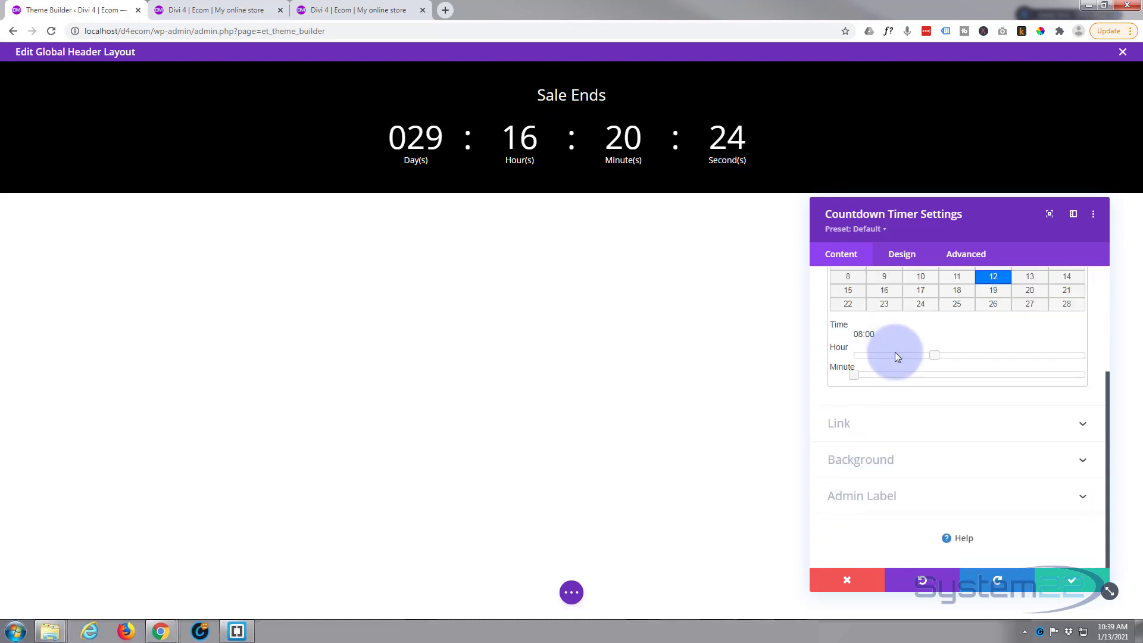
{"action": "left_click", "coordinate": [905, 253]}
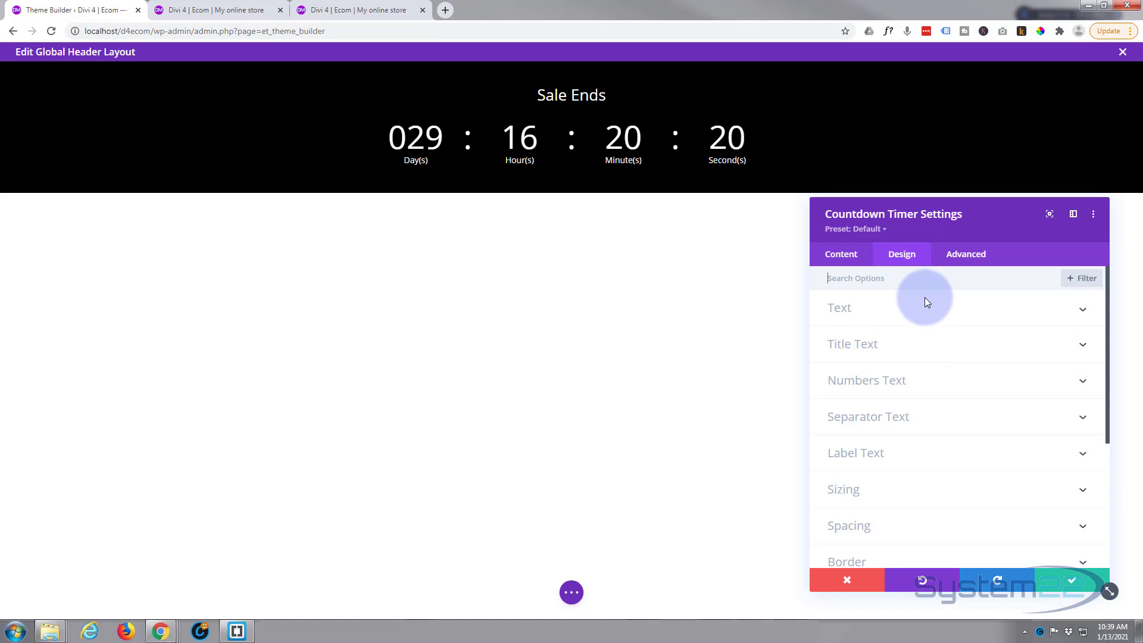
{"action": "left_click", "coordinate": [929, 346]}
{"action": "scroll", "coordinate": [927, 345], "scroll_direction": "down", "scroll_amount": 1}
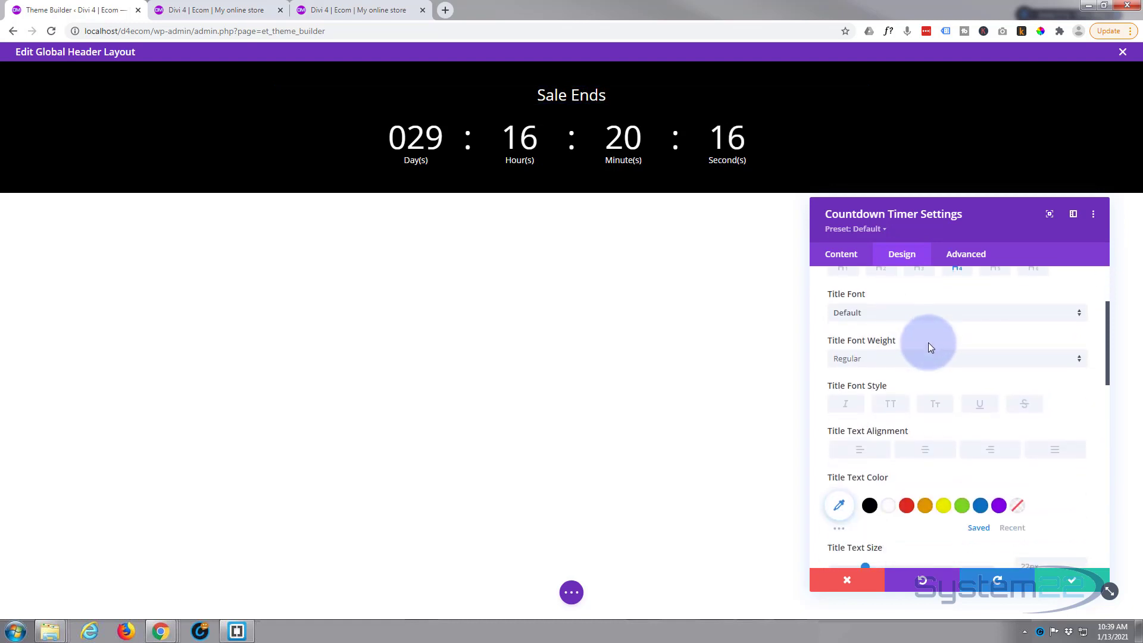
{"action": "left_click", "coordinate": [891, 410]}
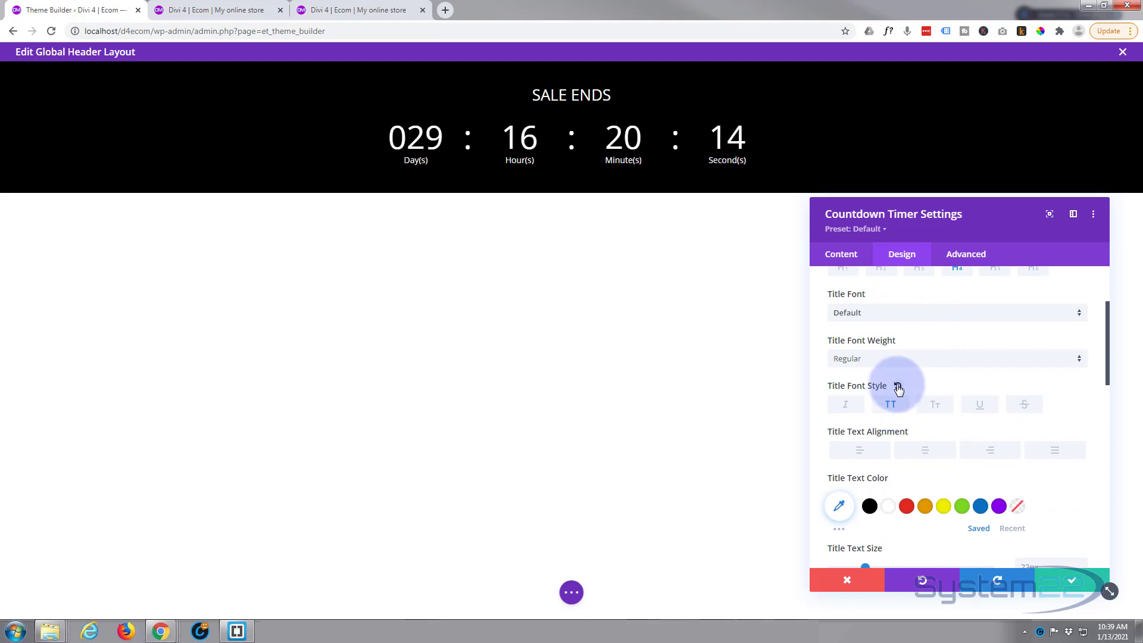
Reduce the text size of the countdown timer's numbers to 34px.
{"action": "scroll", "coordinate": [900, 375], "scroll_direction": "down", "scroll_amount": 1}
{"action": "scroll", "coordinate": [902, 377], "scroll_direction": "down", "scroll_amount": 2}
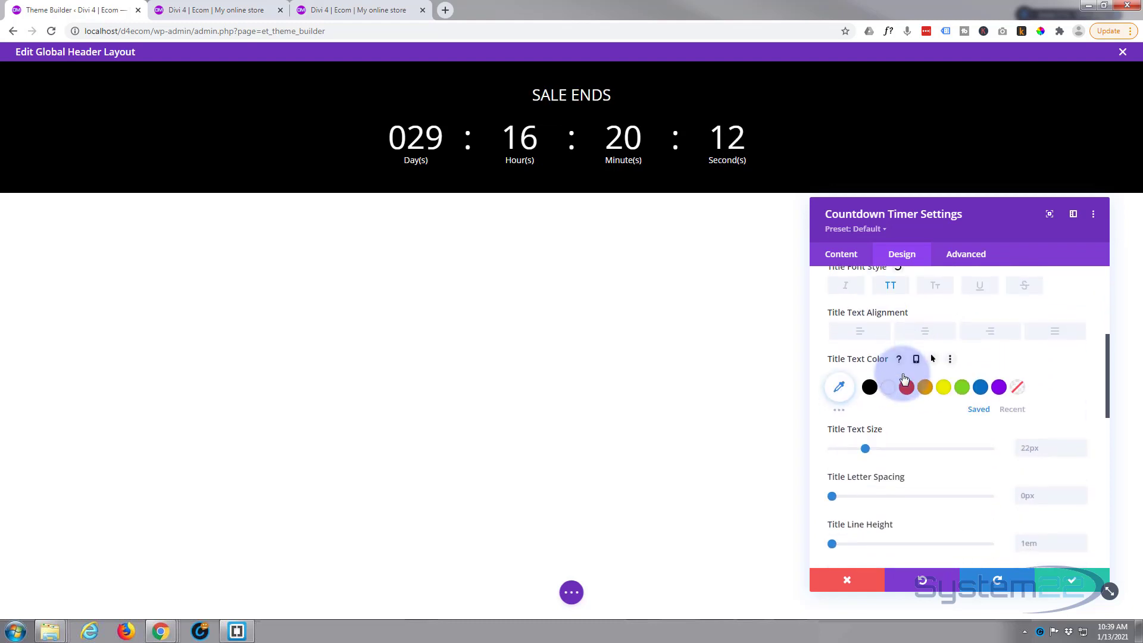
{"action": "scroll", "coordinate": [903, 378], "scroll_direction": "down", "scroll_amount": 5}
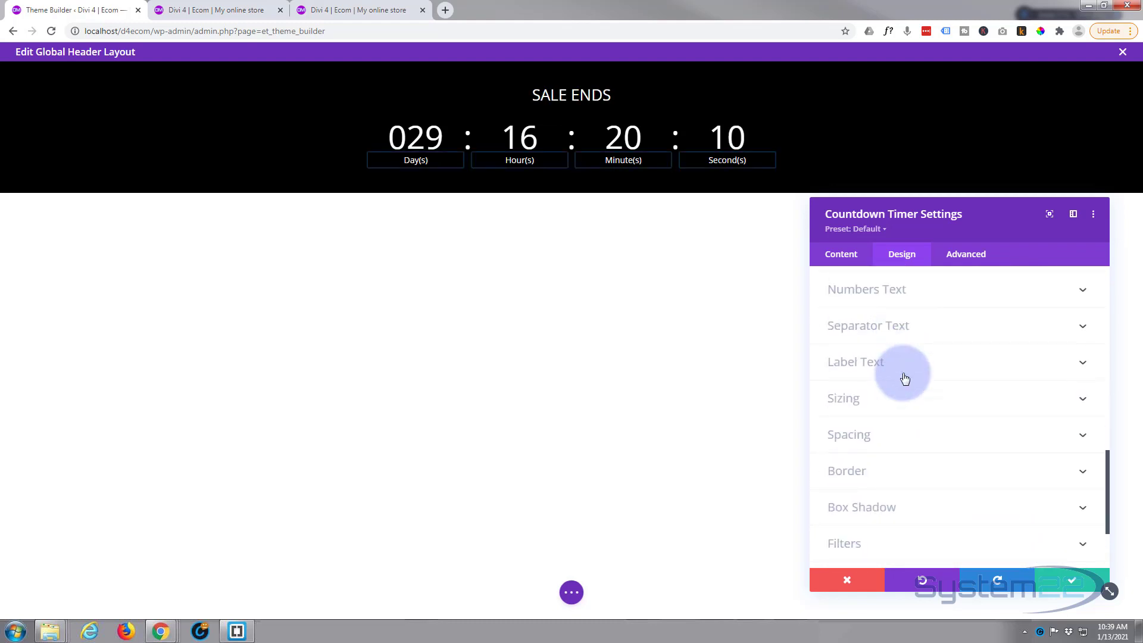
{"action": "scroll", "coordinate": [904, 378], "scroll_direction": "up", "scroll_amount": 1}
{"action": "left_click", "coordinate": [961, 356]}
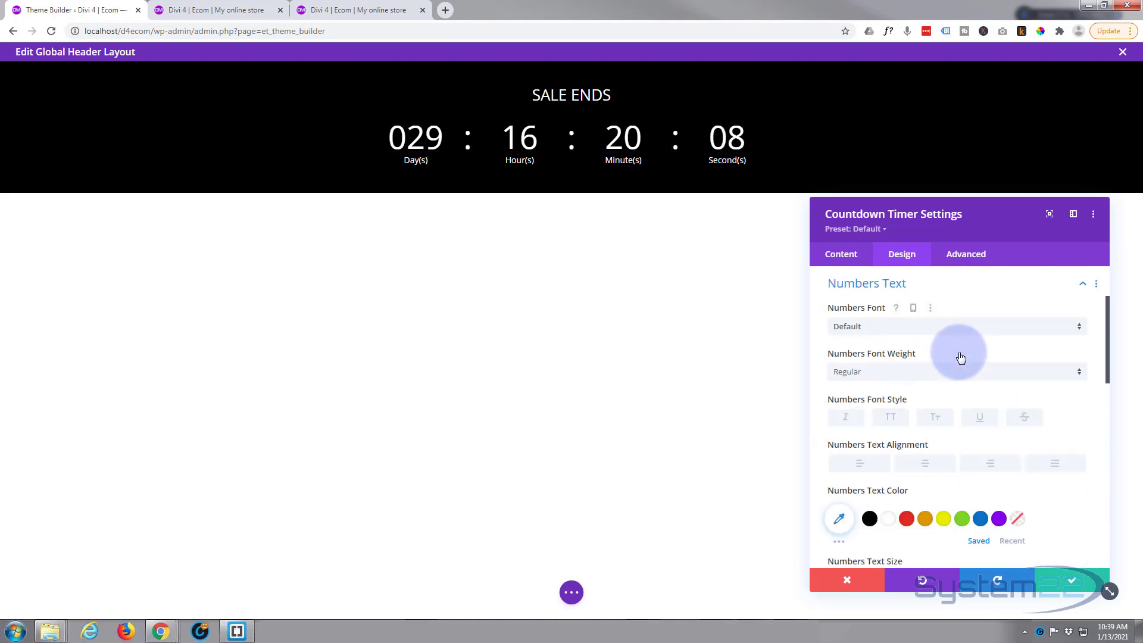
{"action": "scroll", "coordinate": [958, 356], "scroll_direction": "down", "scroll_amount": 3}
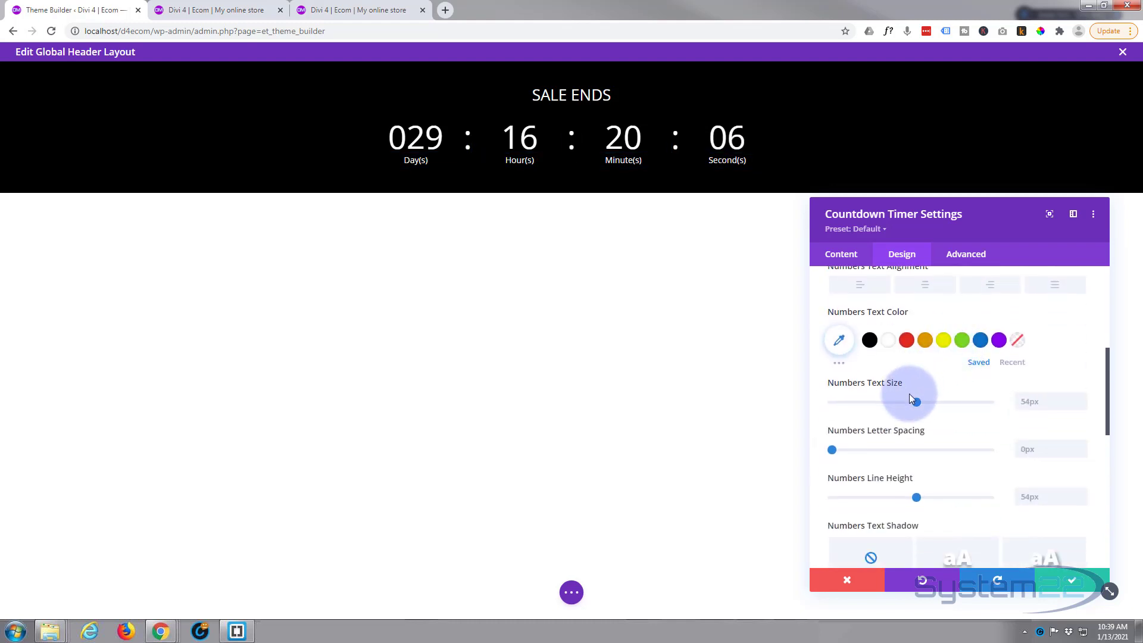
{"action": "left_click_drag", "start_coordinate": [916, 405], "coordinate": [887, 405]}
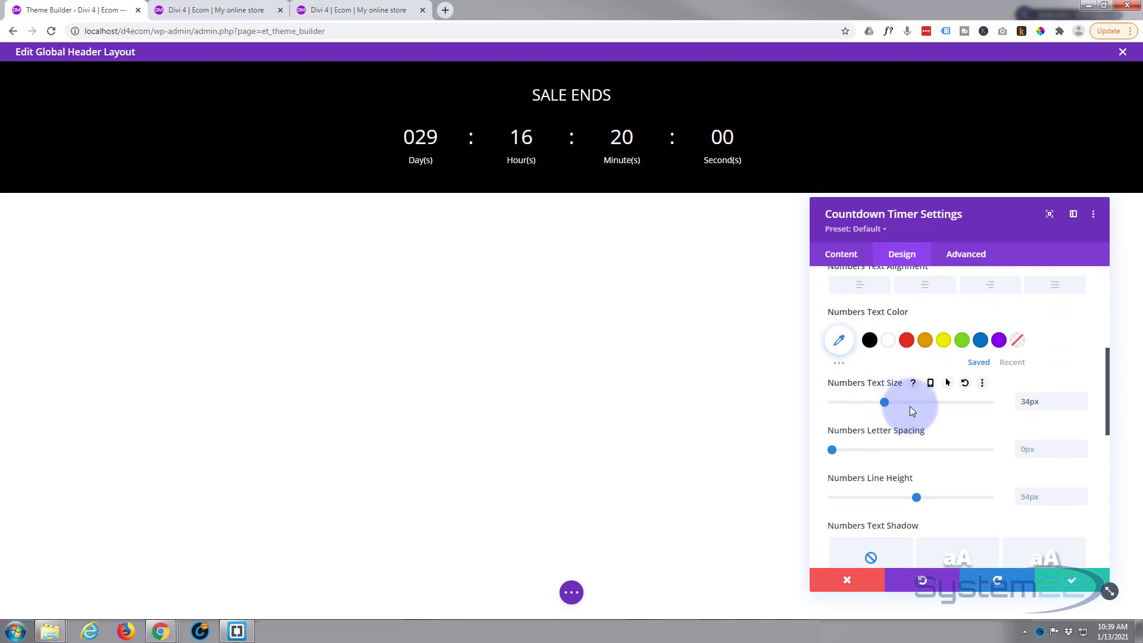
Reduce the text size of the countdown timer's separators to 23px.
{"action": "scroll", "coordinate": [925, 409], "scroll_direction": "down", "scroll_amount": 3}
{"action": "scroll", "coordinate": [926, 408], "scroll_direction": "down", "scroll_amount": 1}
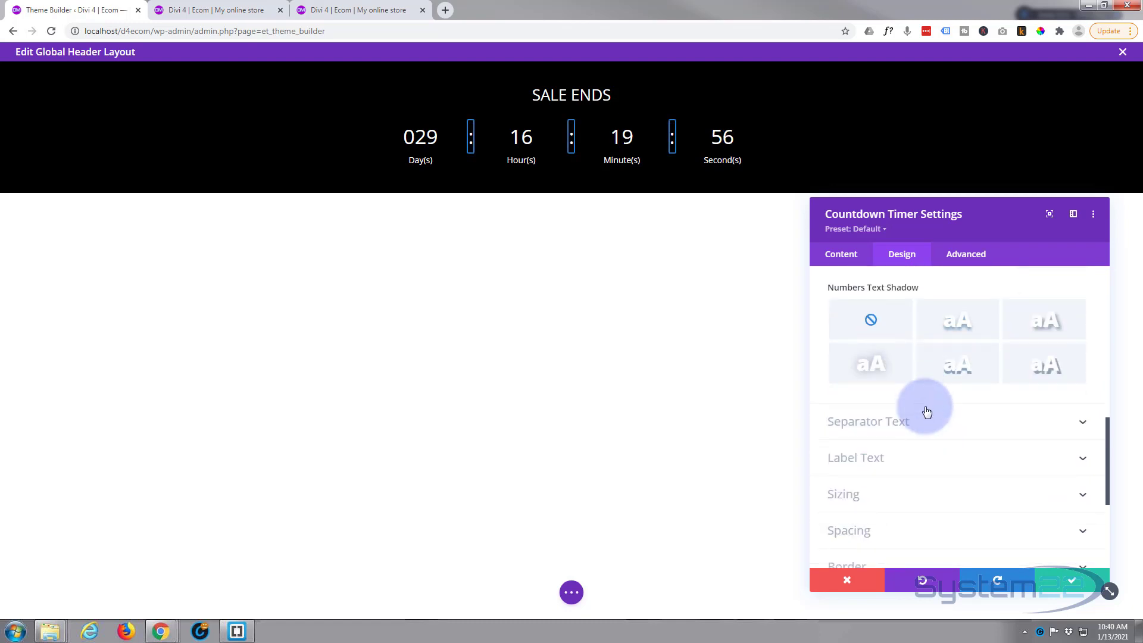
{"action": "left_click", "coordinate": [931, 422]}
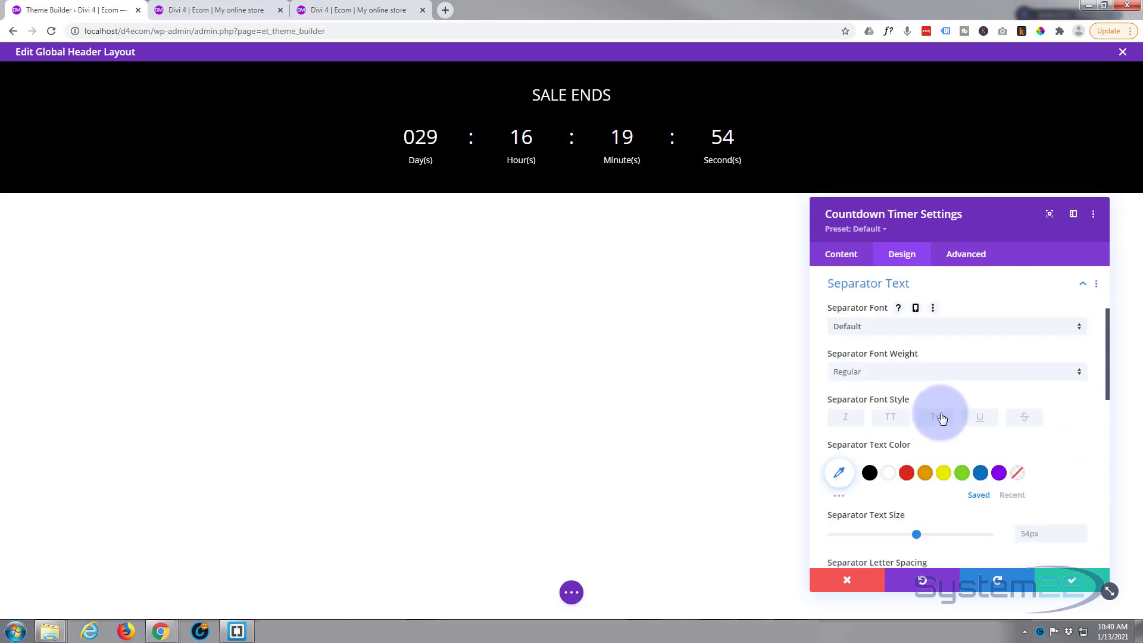
{"action": "scroll", "coordinate": [942, 419], "scroll_direction": "down", "scroll_amount": 2}
{"action": "left_click_drag", "start_coordinate": [920, 405], "coordinate": [868, 415]}
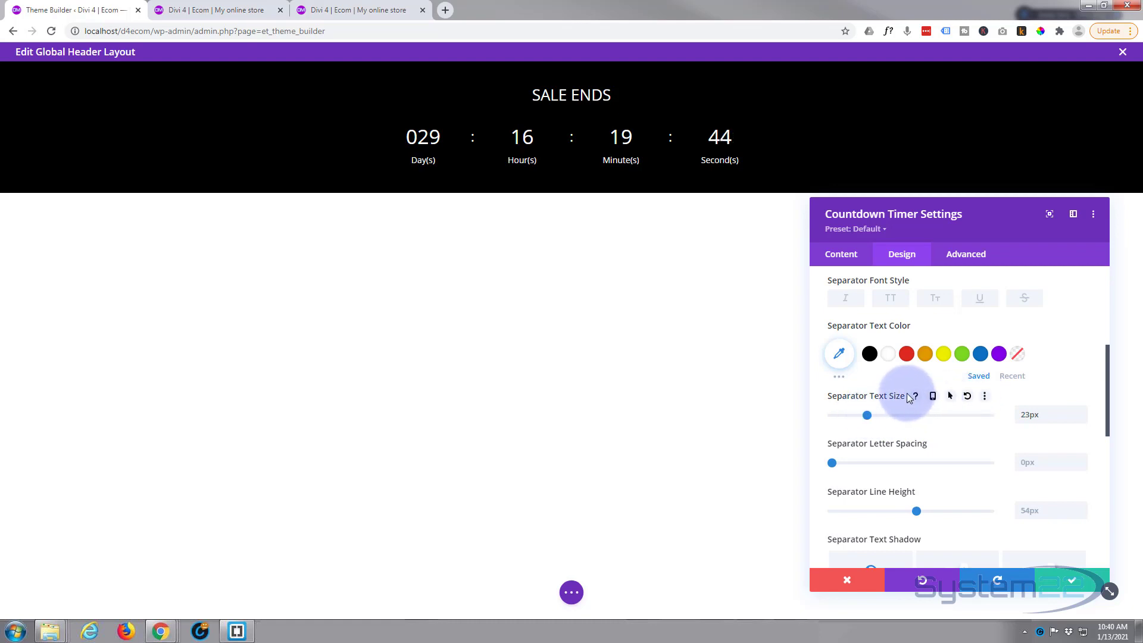
Set the countdown timer's width to 55% and center-align the module.
{"action": "scroll", "coordinate": [908, 397], "scroll_direction": "down", "scroll_amount": 3}
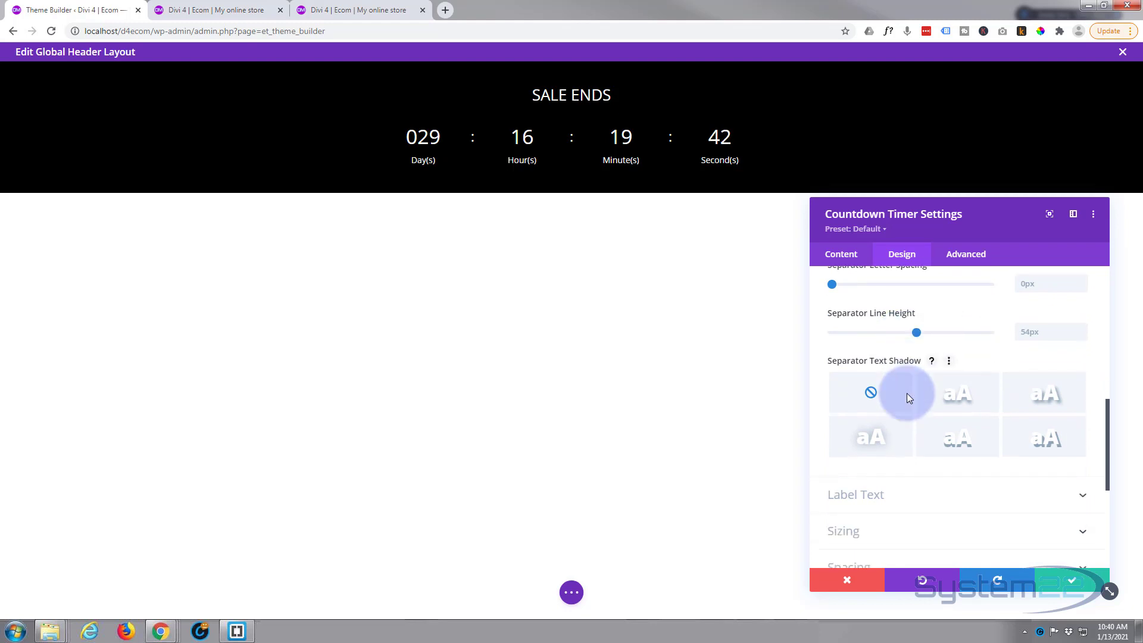
{"action": "scroll", "coordinate": [907, 399], "scroll_direction": "down", "scroll_amount": 2}
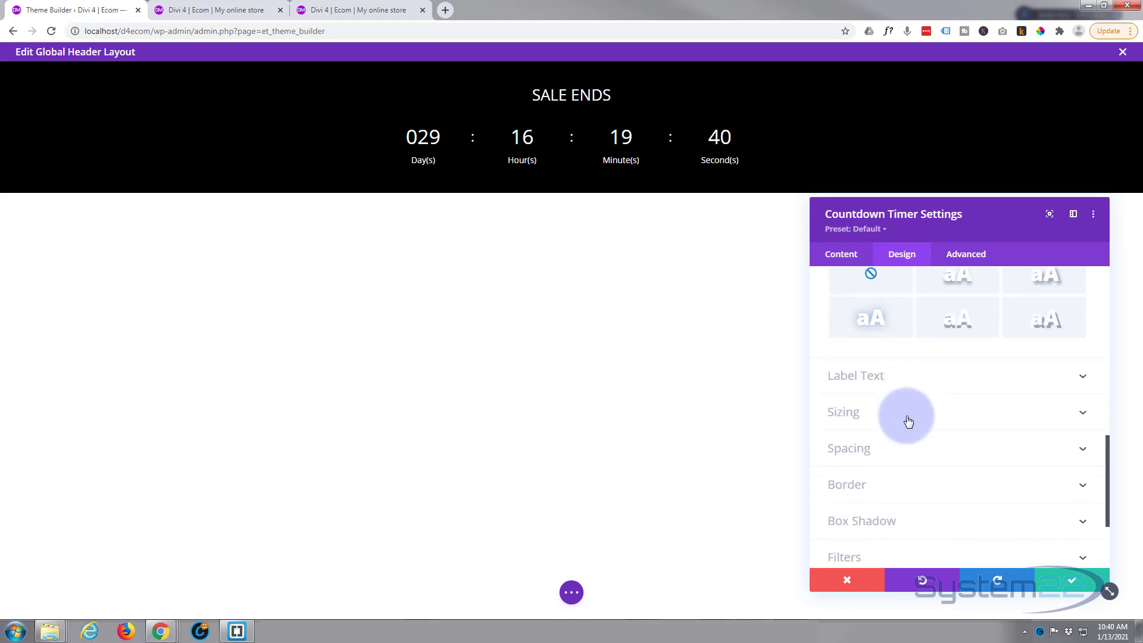
{"action": "left_click", "coordinate": [908, 421]}
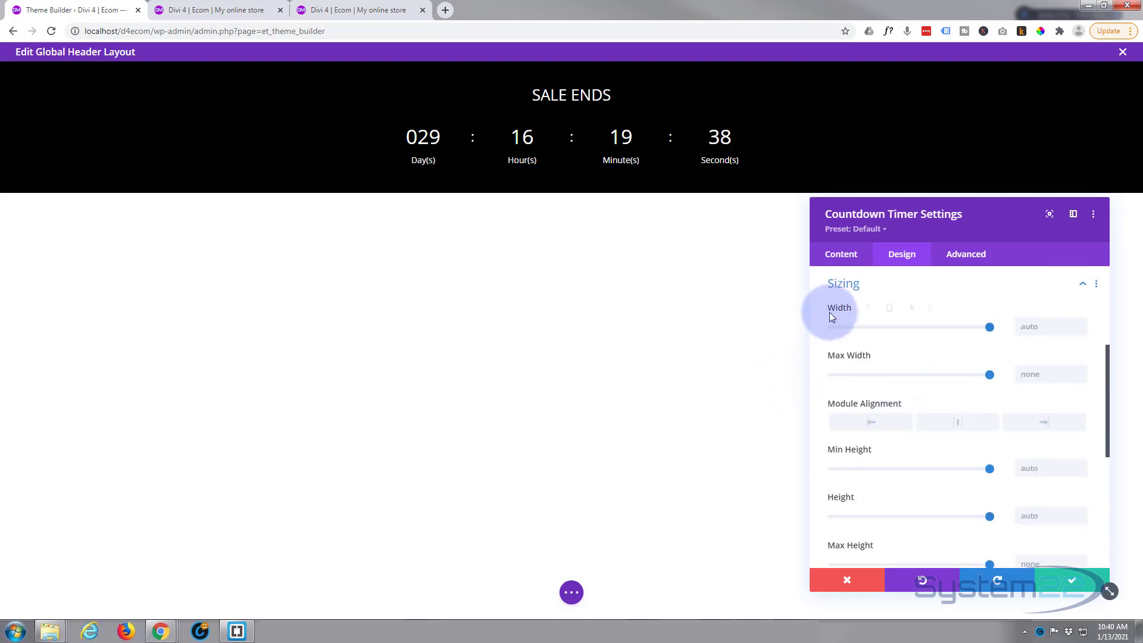
{"action": "left_click_drag", "start_coordinate": [988, 329], "coordinate": [920, 326]}
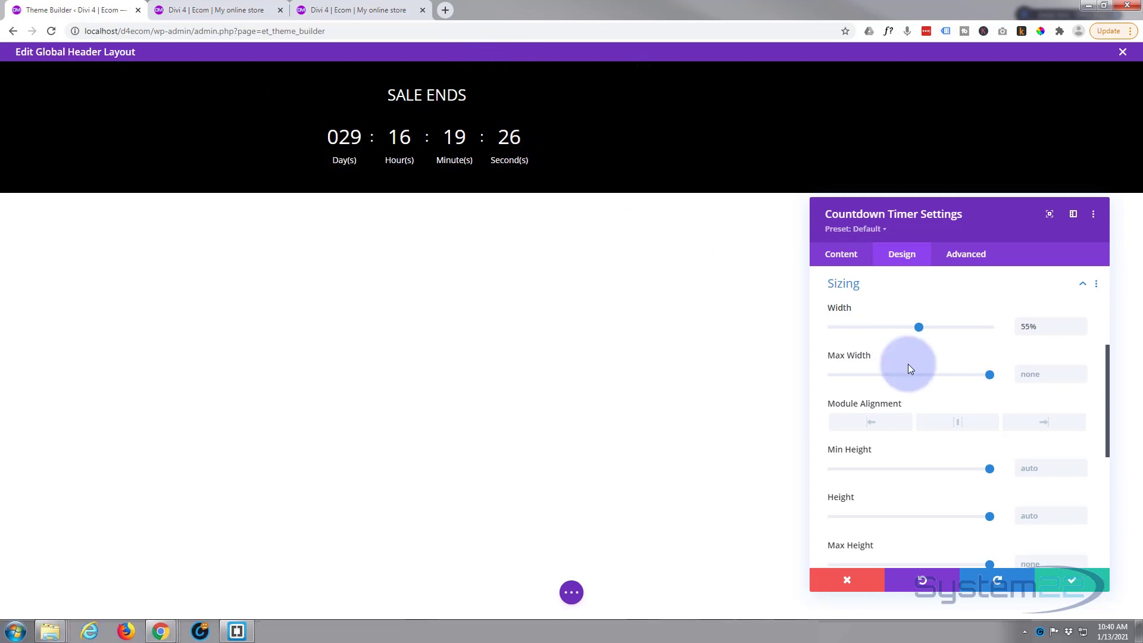
{"action": "left_click", "coordinate": [958, 423]}
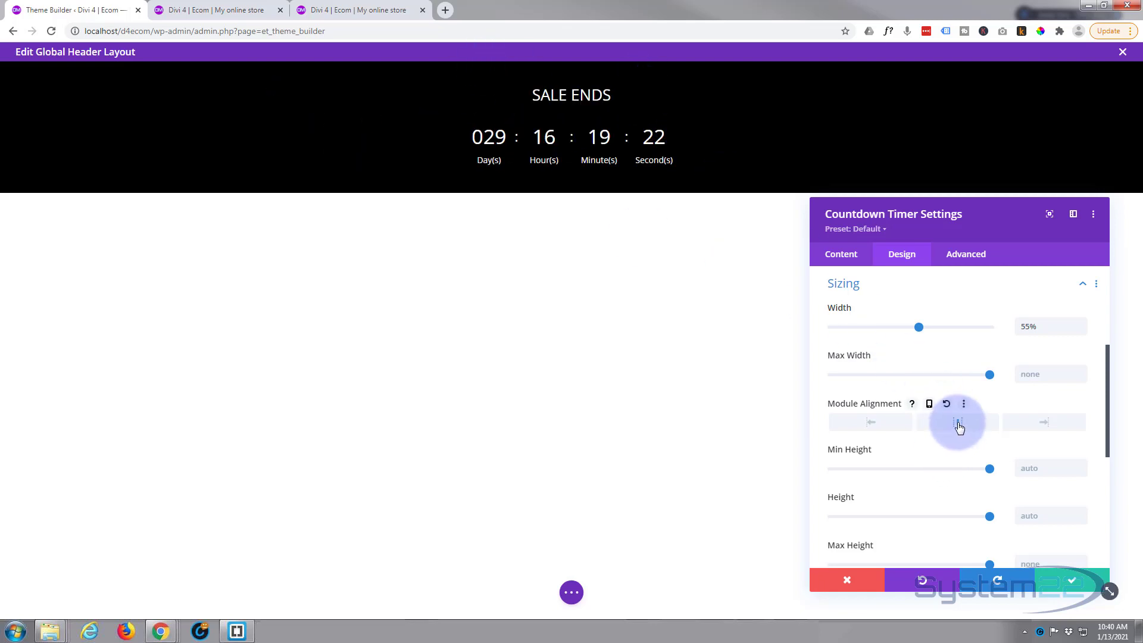
Link the countdown timer's top and bottom padding and set both to 10px.
{"action": "scroll", "coordinate": [895, 363], "scroll_direction": "up", "scroll_amount": 2}
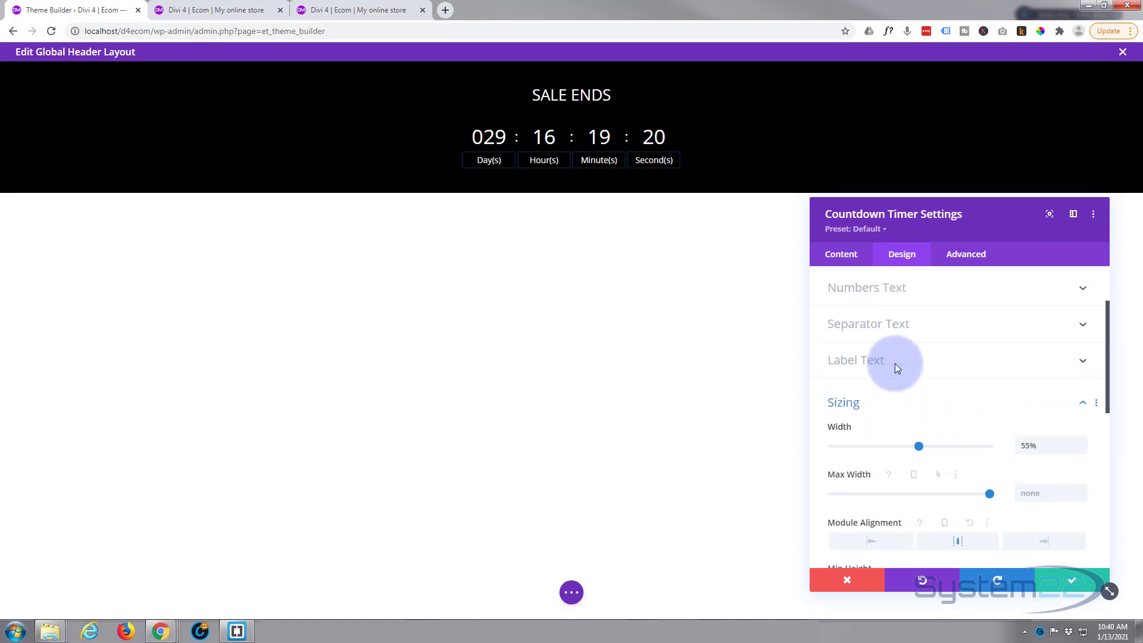
{"action": "scroll", "coordinate": [895, 364], "scroll_direction": "up", "scroll_amount": 2}
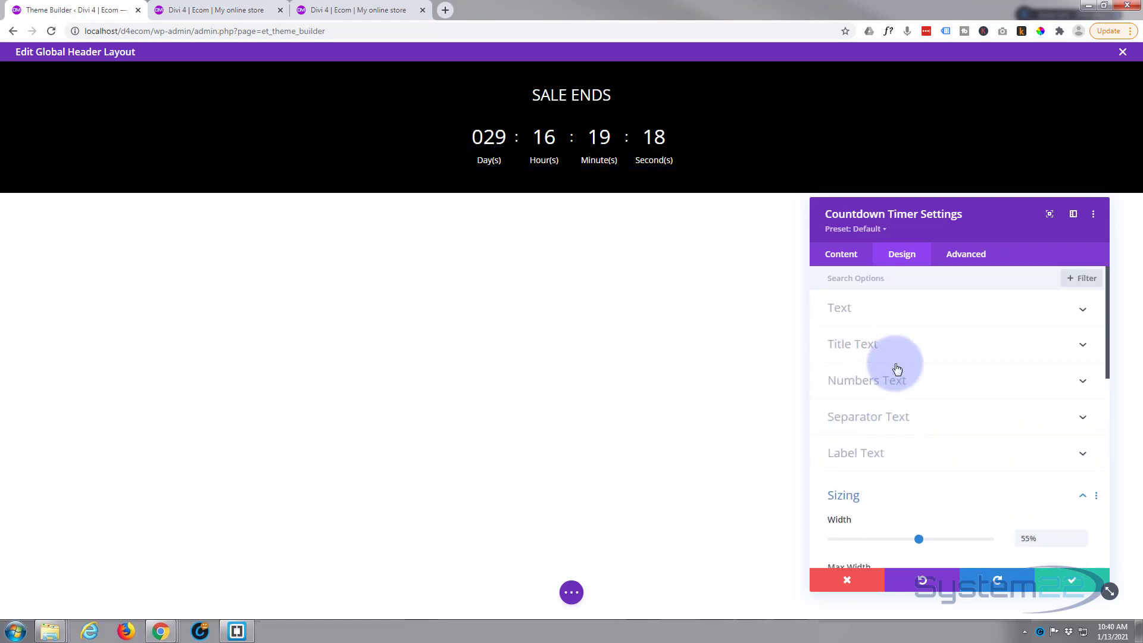
{"action": "left_click", "coordinate": [898, 498]}
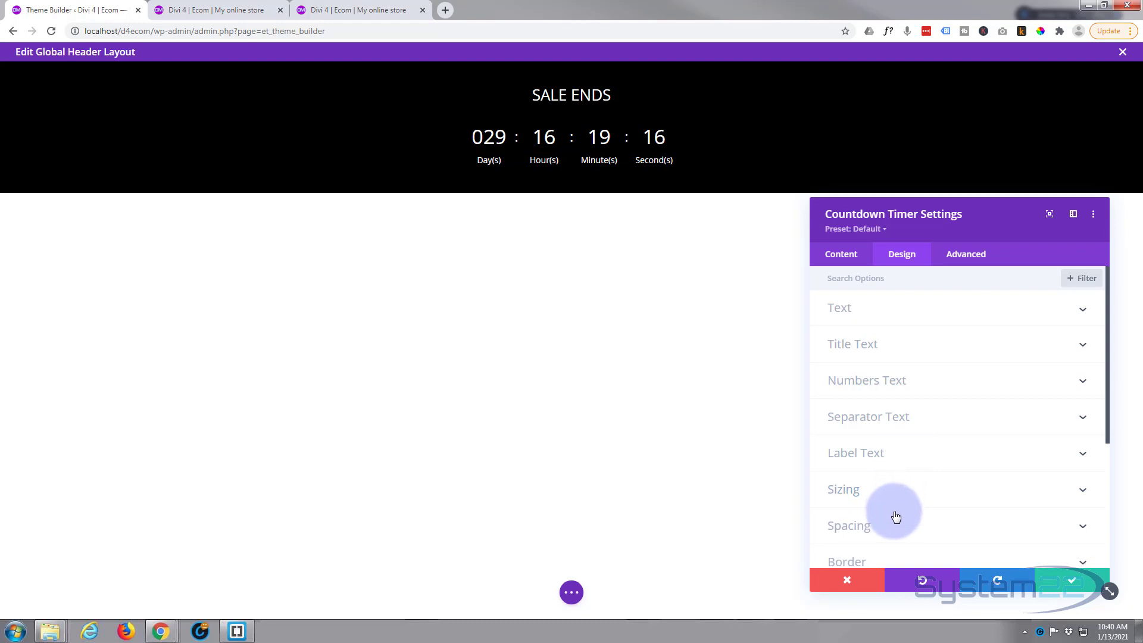
{"action": "left_click", "coordinate": [896, 524]}
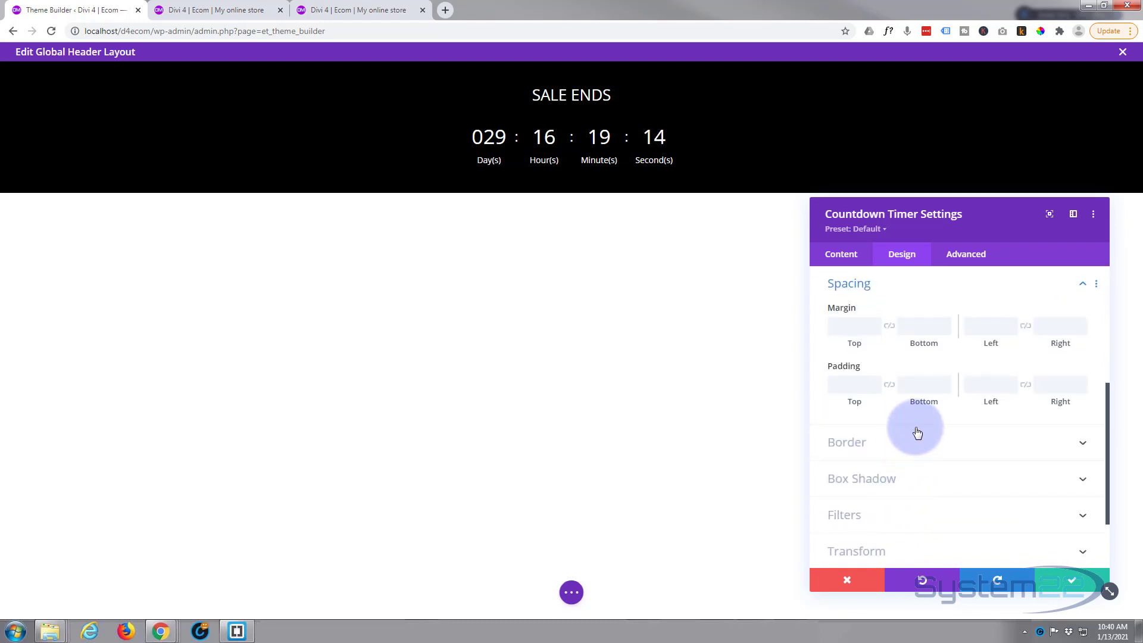
{"action": "left_click", "coordinate": [854, 384]}
{"action": "type", "text": "0"}
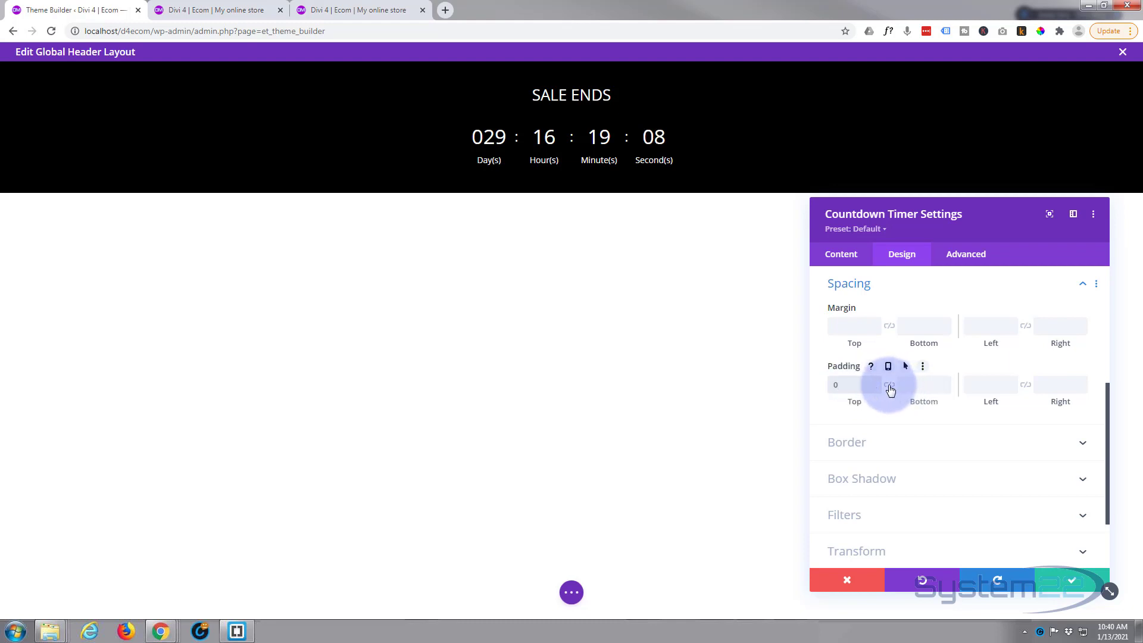
{"action": "left_click", "coordinate": [889, 386]}
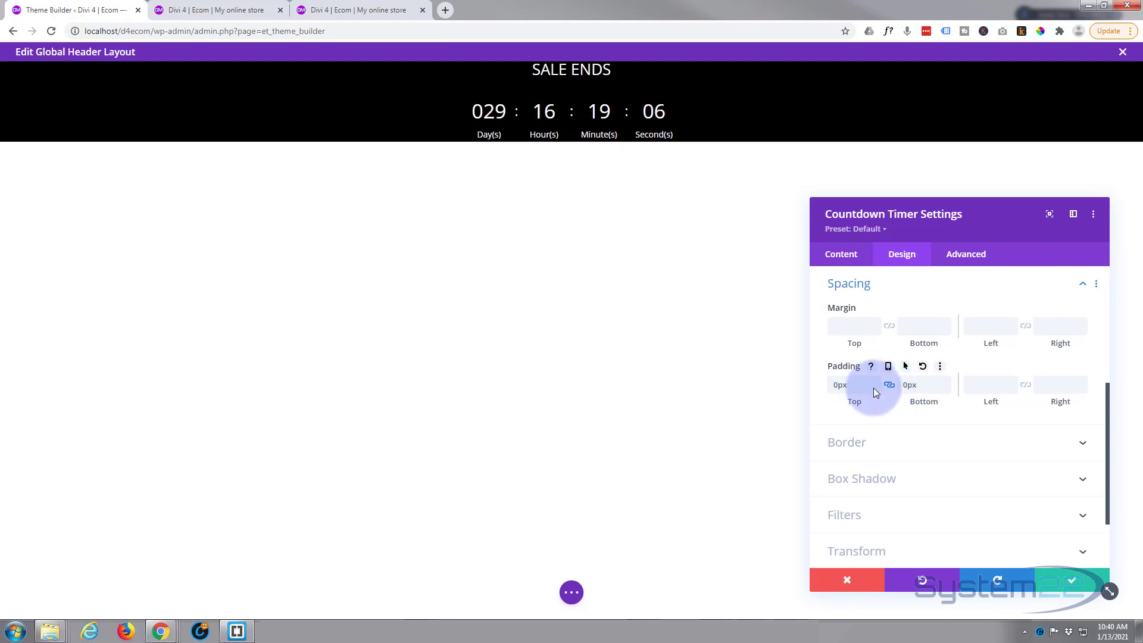
{"action": "left_click_drag", "start_coordinate": [838, 387], "coordinate": [839, 388]}
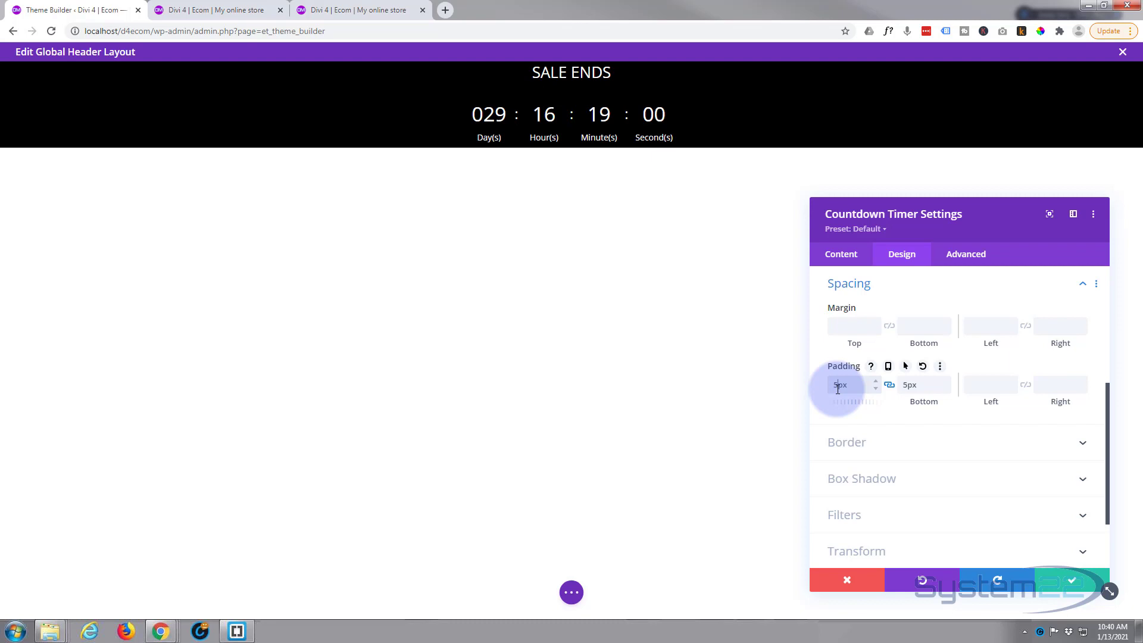
{"action": "left_click_drag", "start_coordinate": [834, 387], "coordinate": [839, 387]}
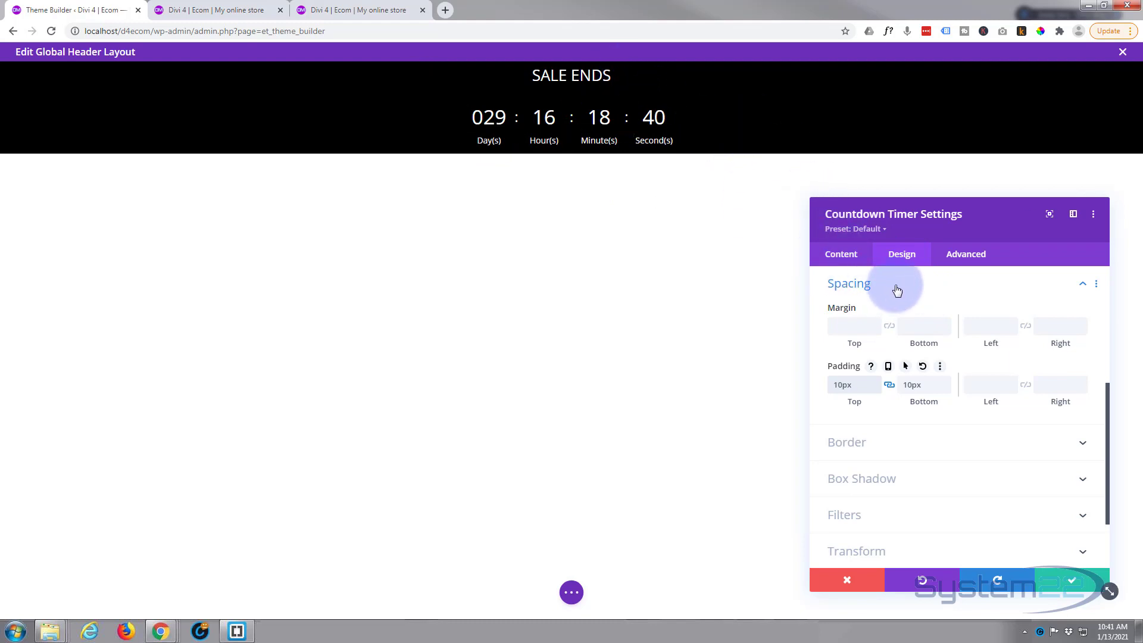
Set the text size of the countdown timer's title to 22px.
{"action": "scroll", "coordinate": [889, 309], "scroll_direction": "up", "scroll_amount": 2}
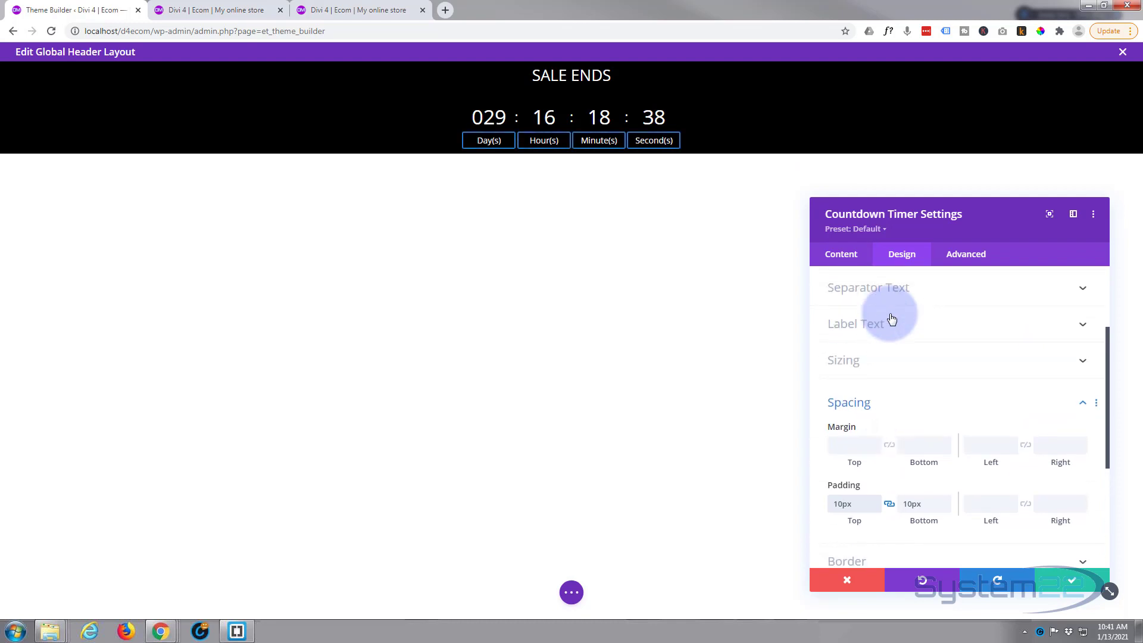
{"action": "scroll", "coordinate": [891, 316], "scroll_direction": "up", "scroll_amount": 3}
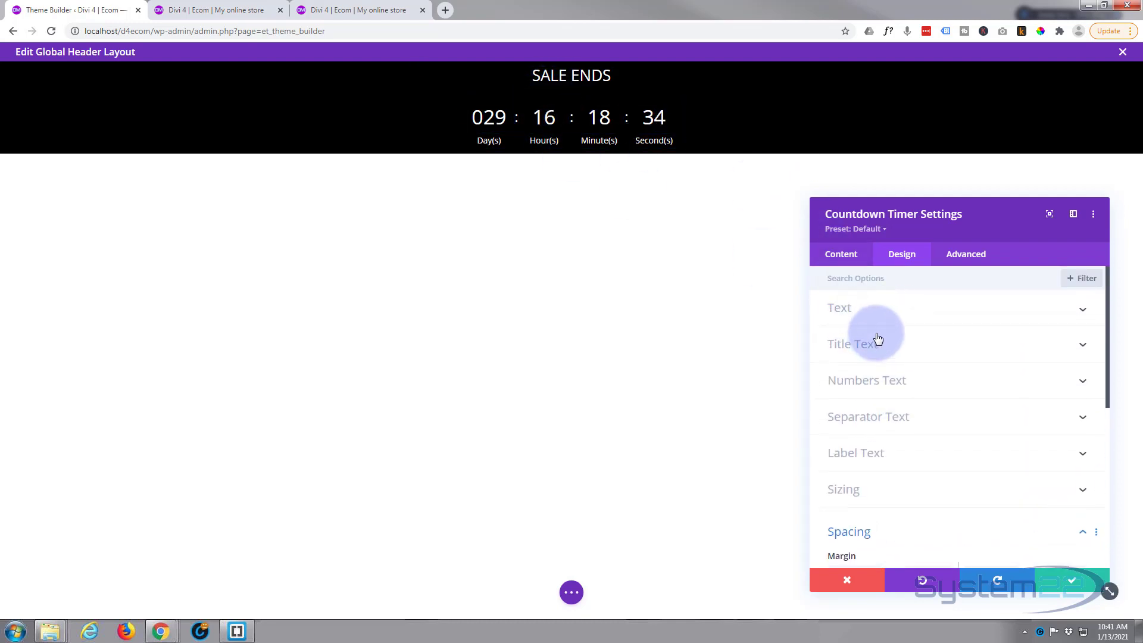
{"action": "left_click", "coordinate": [911, 347]}
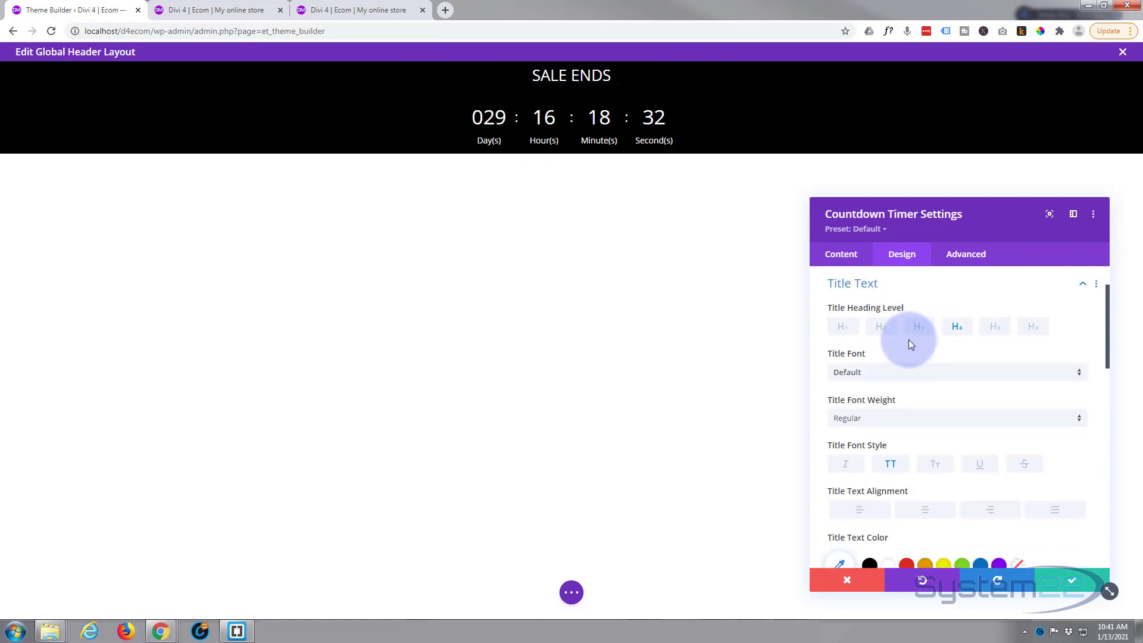
{"action": "scroll", "coordinate": [909, 338], "scroll_direction": "down", "scroll_amount": 5}
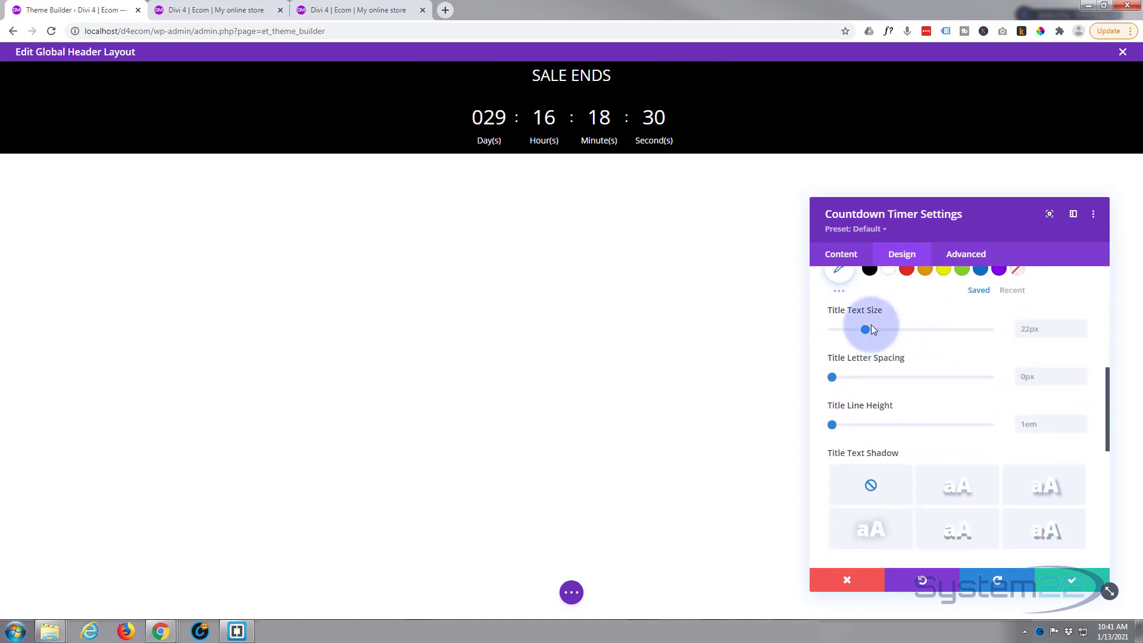
{"action": "left_click_drag", "start_coordinate": [864, 329], "coordinate": [867, 330]}
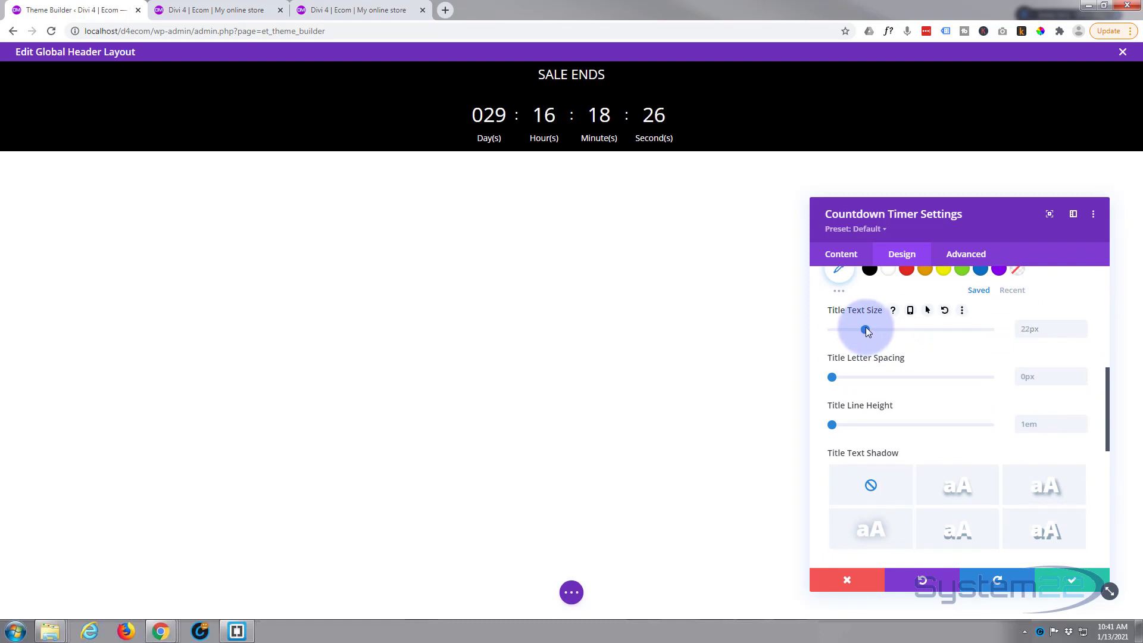
Reduce the line height of the countdown timer's title to 0em.
{"action": "left_click", "coordinate": [1081, 428]}
{"action": "left_click", "coordinate": [1080, 427]}
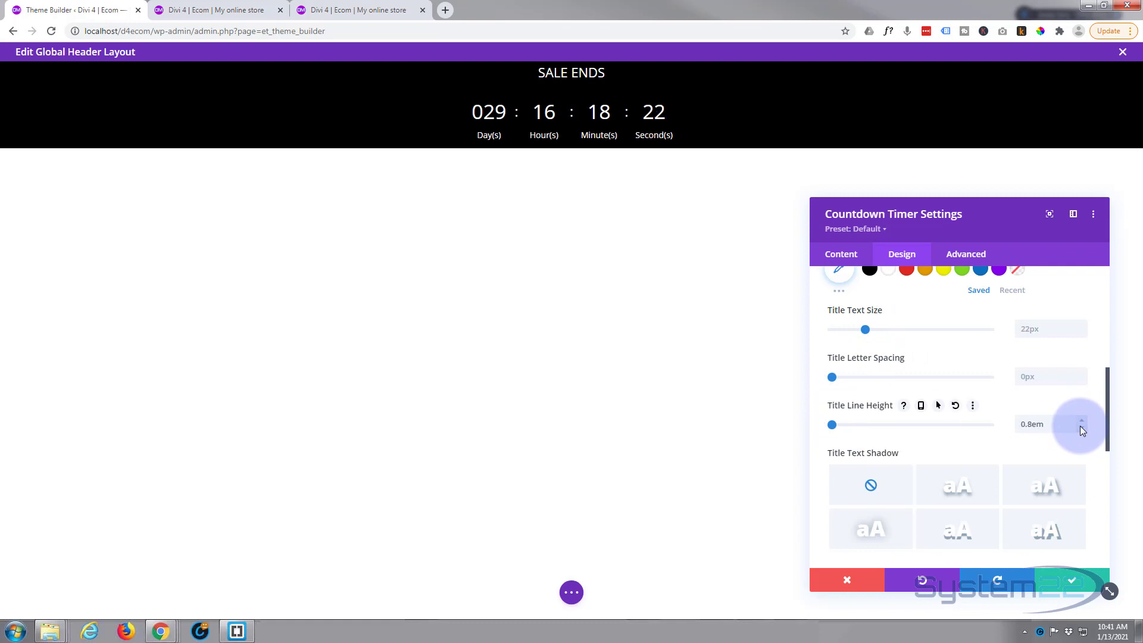
{"action": "left_click", "coordinate": [1080, 427]}
{"action": "left_click", "coordinate": [1081, 428]}
{"action": "left_click", "coordinate": [1080, 426]}
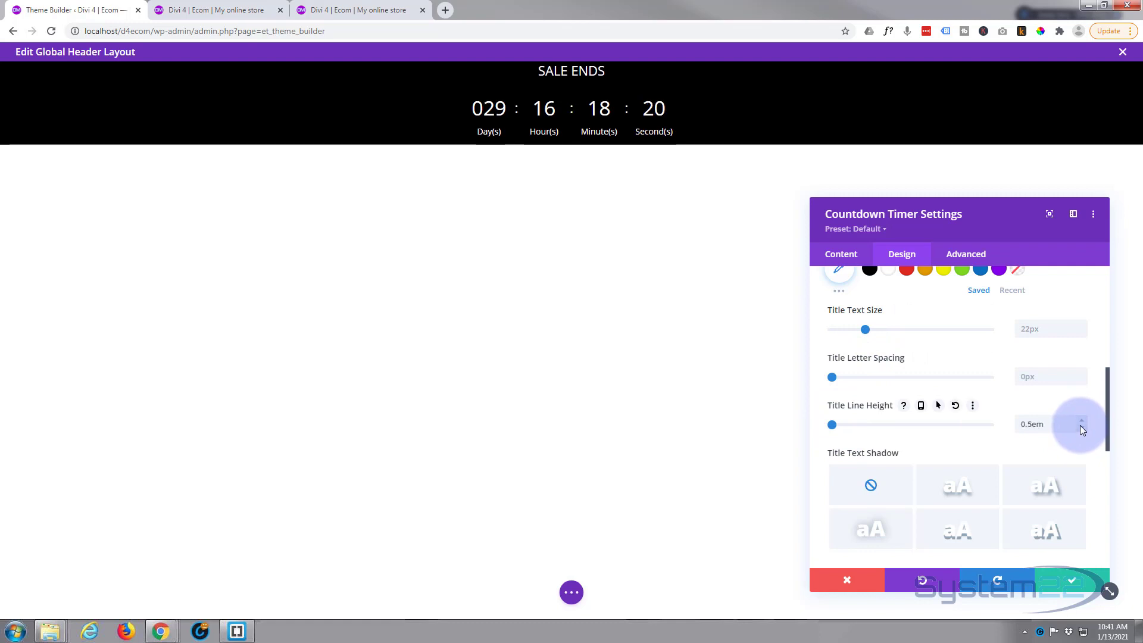
{"action": "left_click", "coordinate": [1081, 426]}
{"action": "left_click", "coordinate": [1080, 426]}
{"action": "left_click", "coordinate": [1081, 427]}
{"action": "left_click", "coordinate": [1081, 426]}
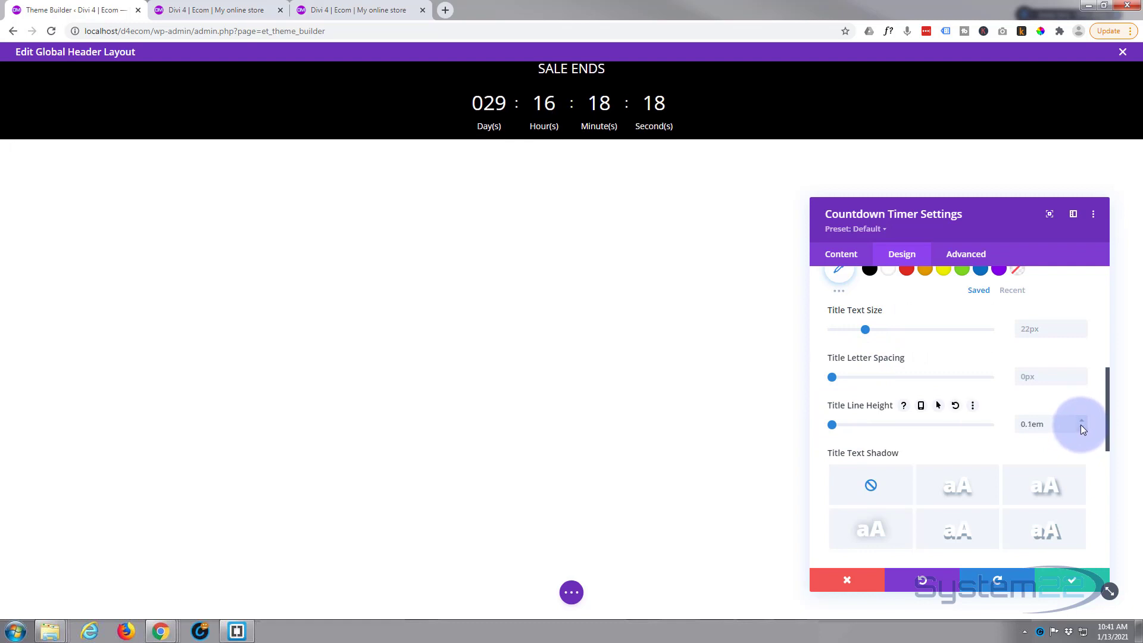
{"action": "left_click", "coordinate": [1080, 427]}
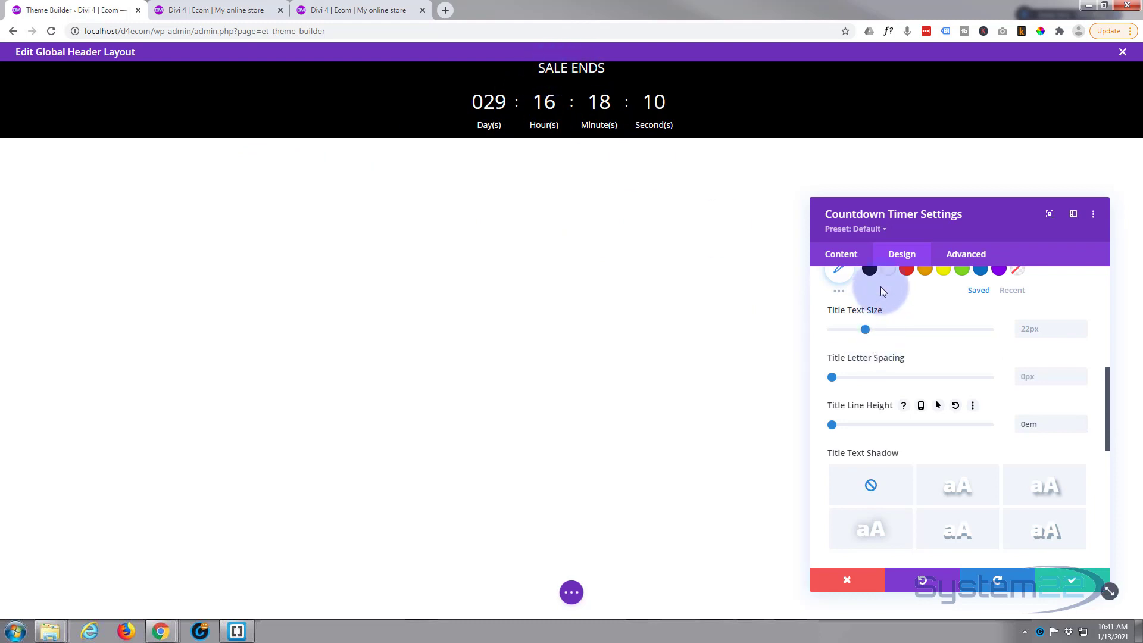
Increase the countdown timer's linked top and bottom padding to 15px.
{"action": "scroll", "coordinate": [898, 281], "scroll_direction": "down", "scroll_amount": 5}
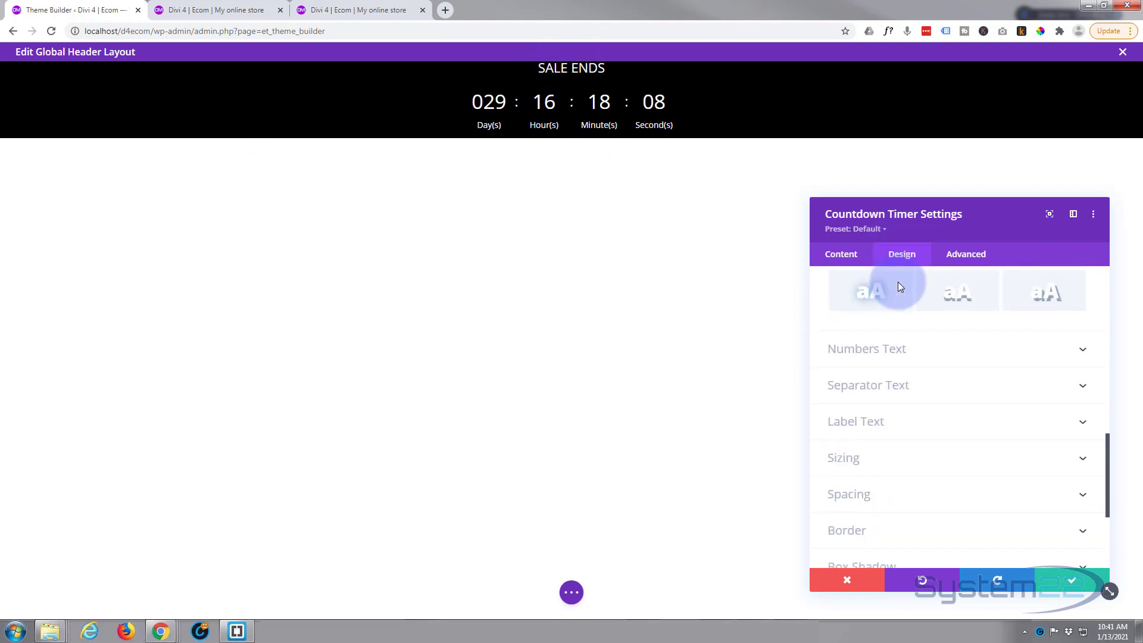
{"action": "left_click", "coordinate": [933, 331]}
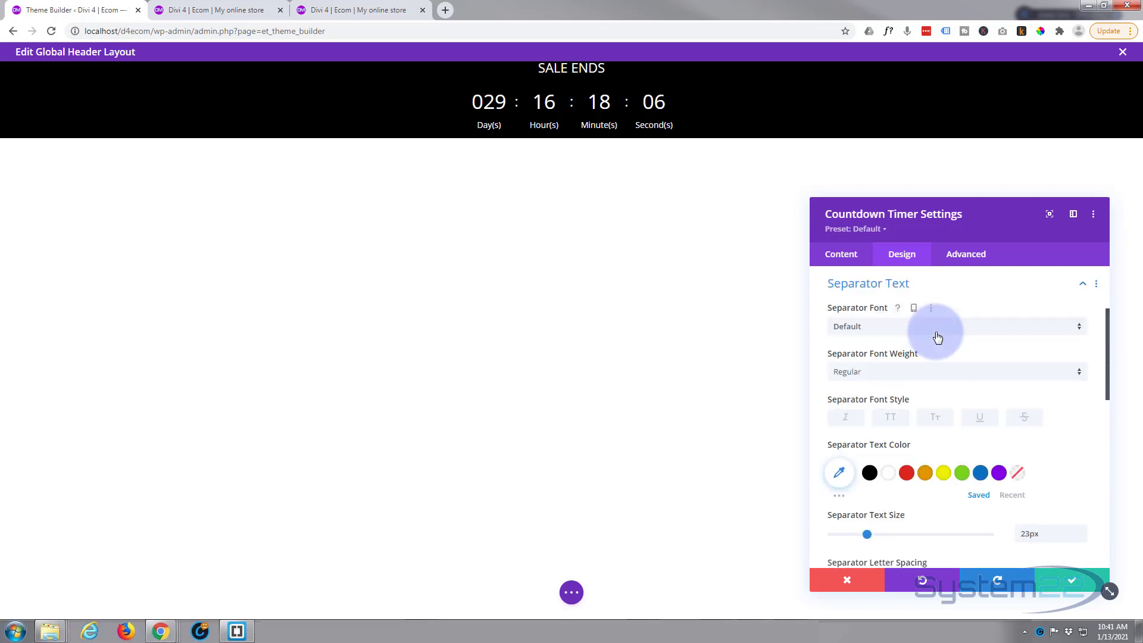
{"action": "left_click", "coordinate": [900, 287]}
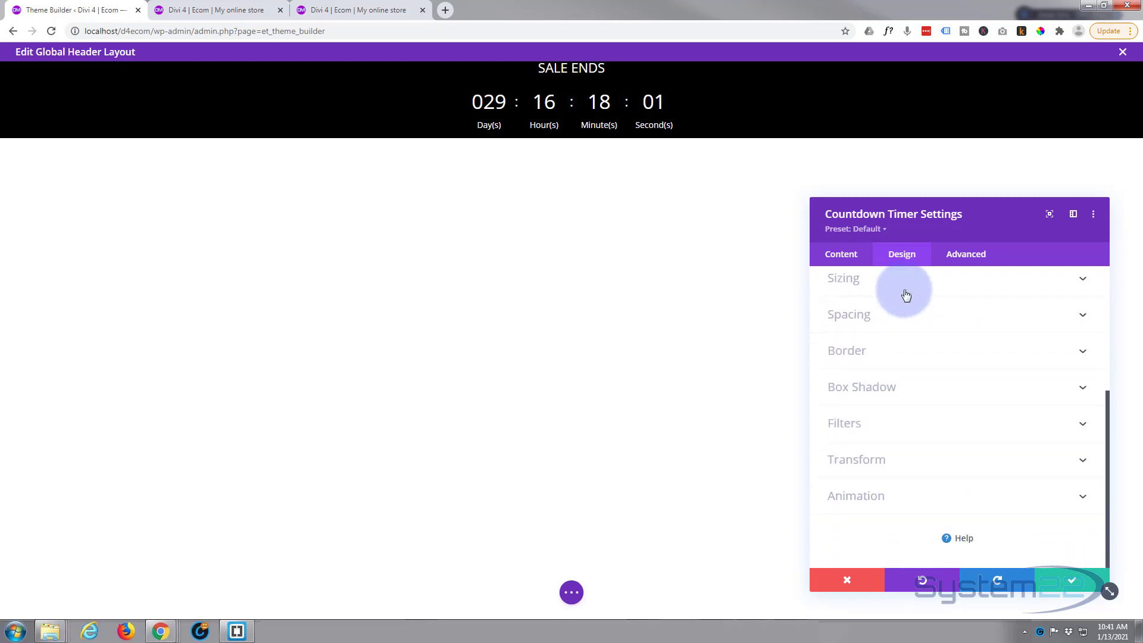
{"action": "left_click", "coordinate": [905, 316]}
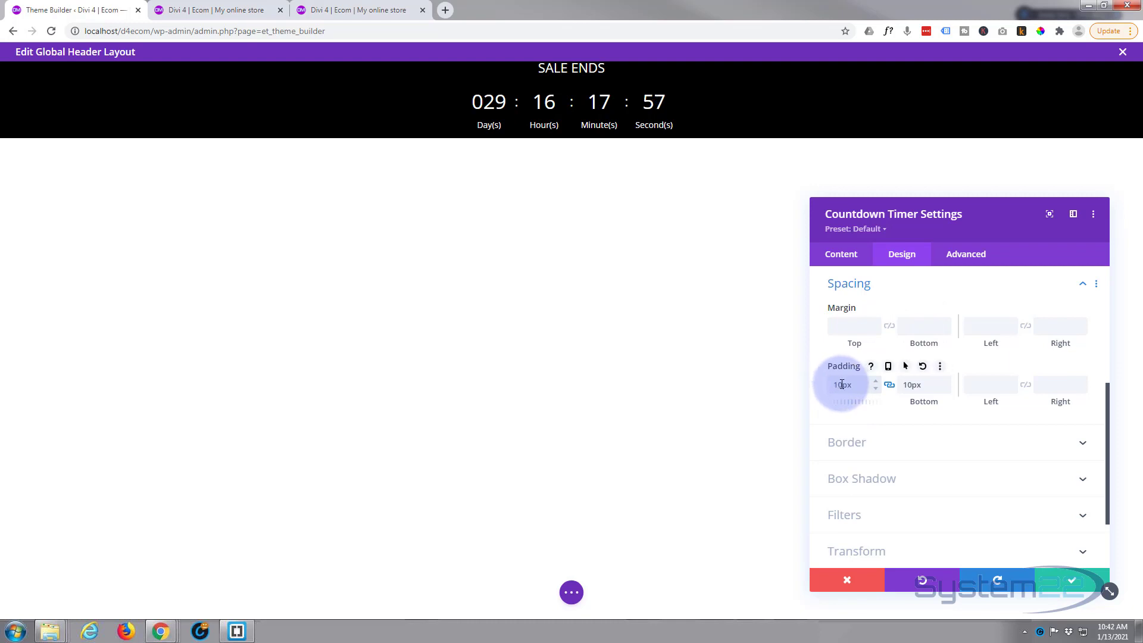
{"action": "left_click_drag", "start_coordinate": [840, 385], "coordinate": [843, 385]}
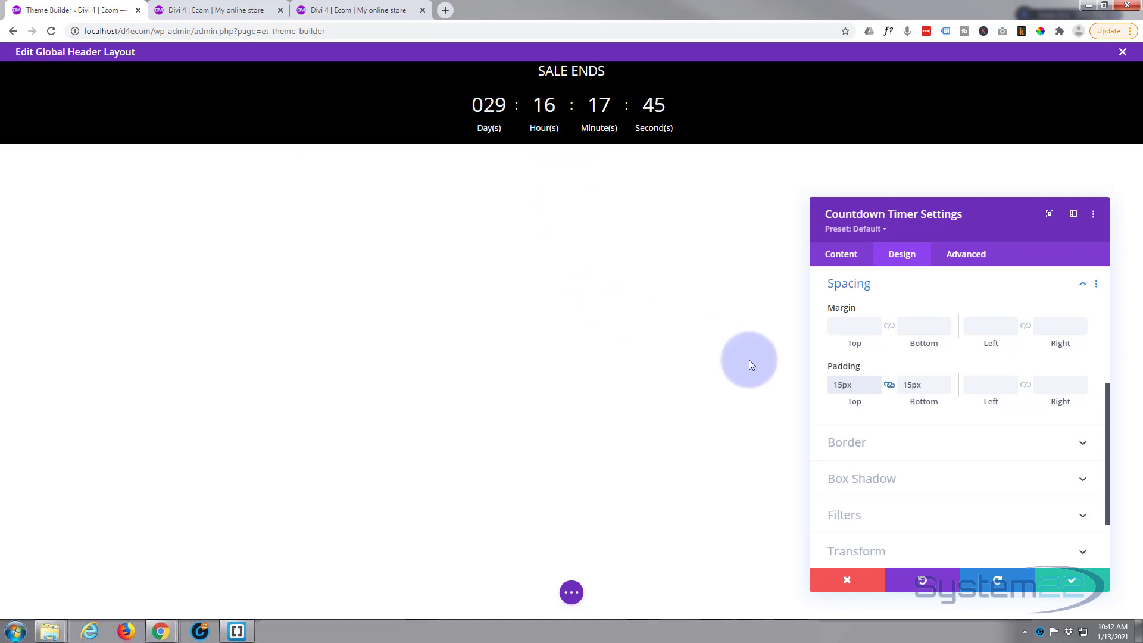
{"action": "scroll", "coordinate": [923, 339], "scroll_direction": "down", "scroll_amount": 1}
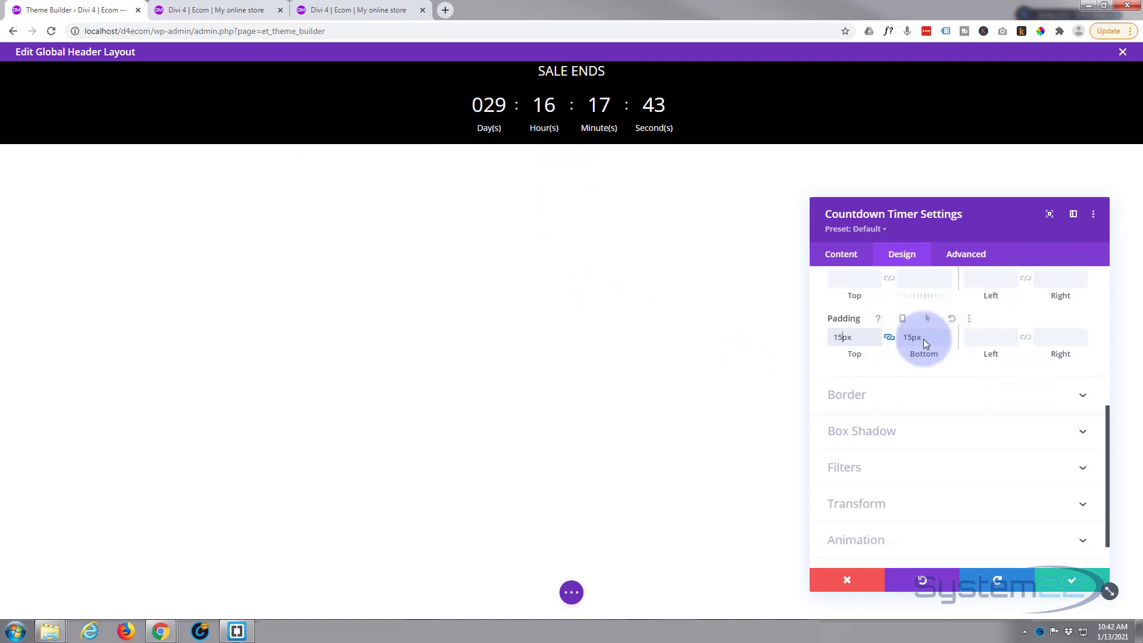
{"action": "scroll", "coordinate": [923, 338], "scroll_direction": "down", "scroll_amount": 1}
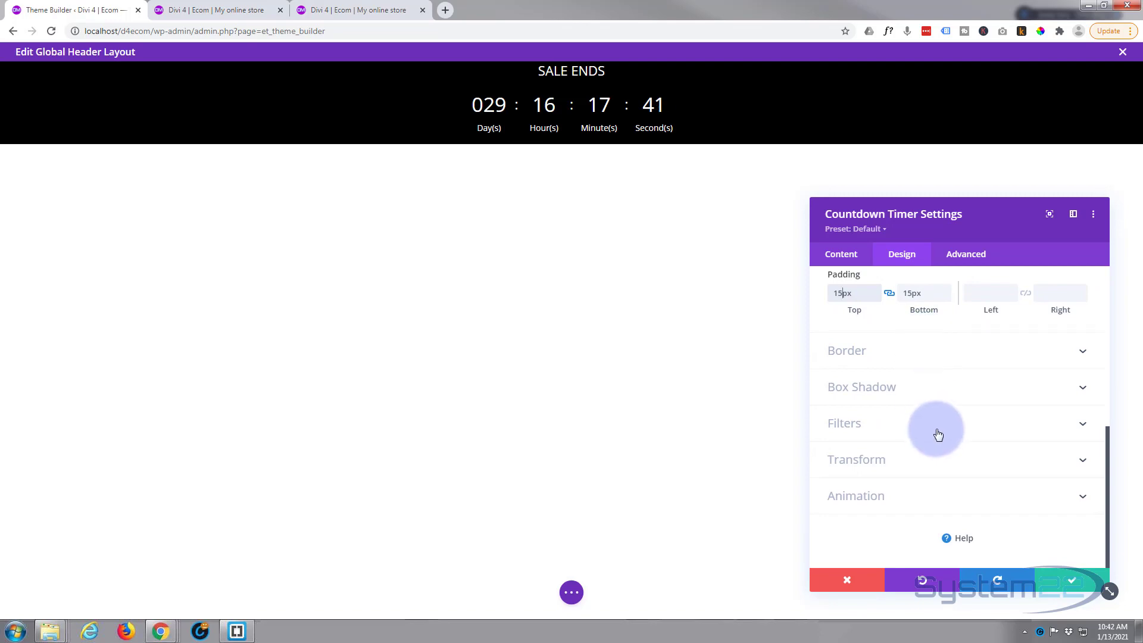
Check the existing header on the store's home page, return to the header layout and save the countdown timer's settings.
{"action": "left_click", "coordinate": [228, 10]}
{"action": "left_click", "coordinate": [570, 120]}
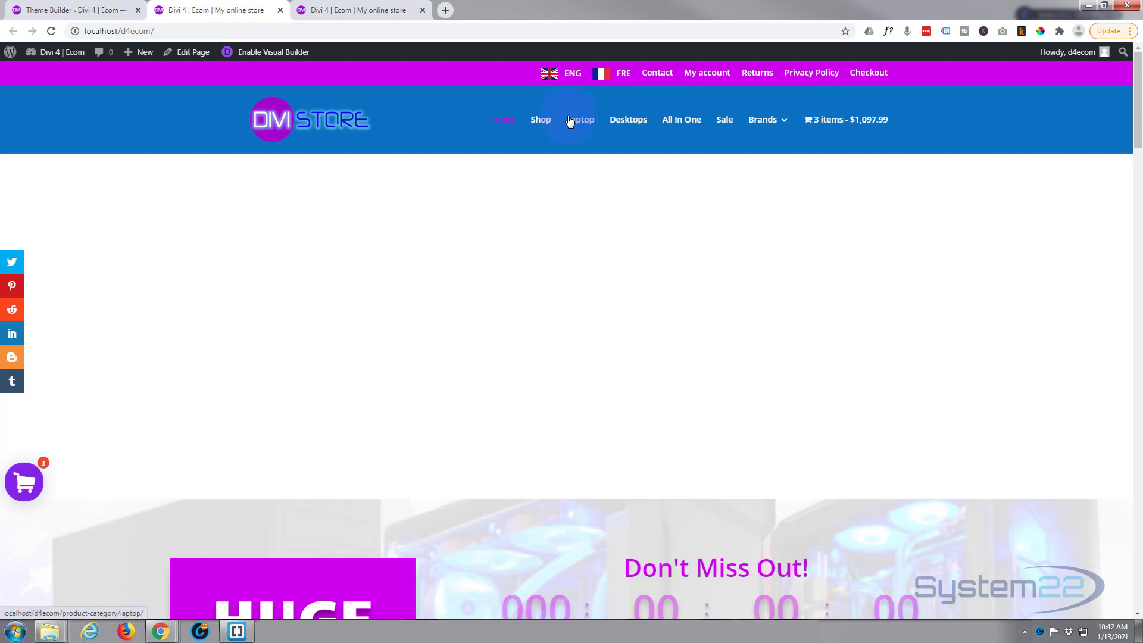
{"action": "left_click", "coordinate": [111, 11]}
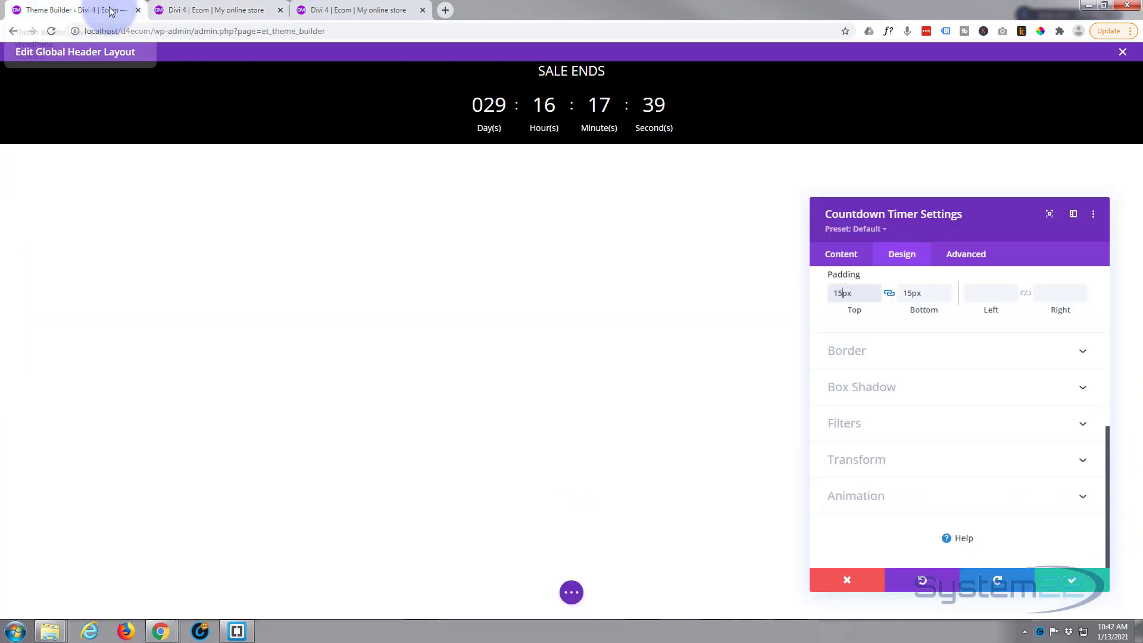
{"action": "left_click", "coordinate": [1088, 581]}
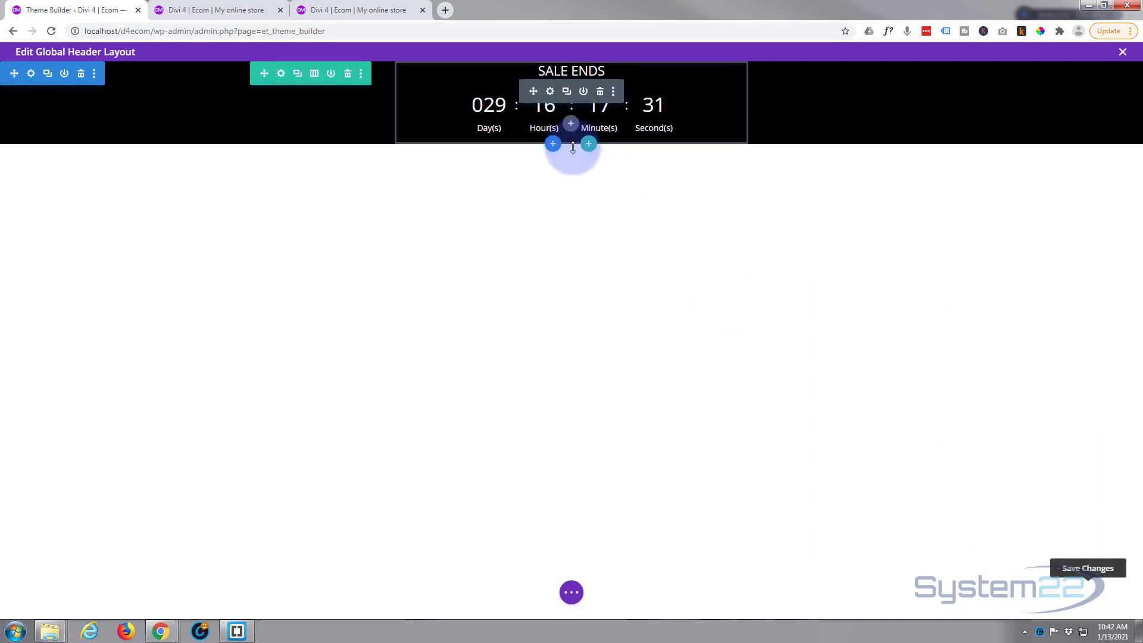
Add a single-column row below the countdown timer row and insert a Menu module in it.
{"action": "left_click", "coordinate": [590, 144]}
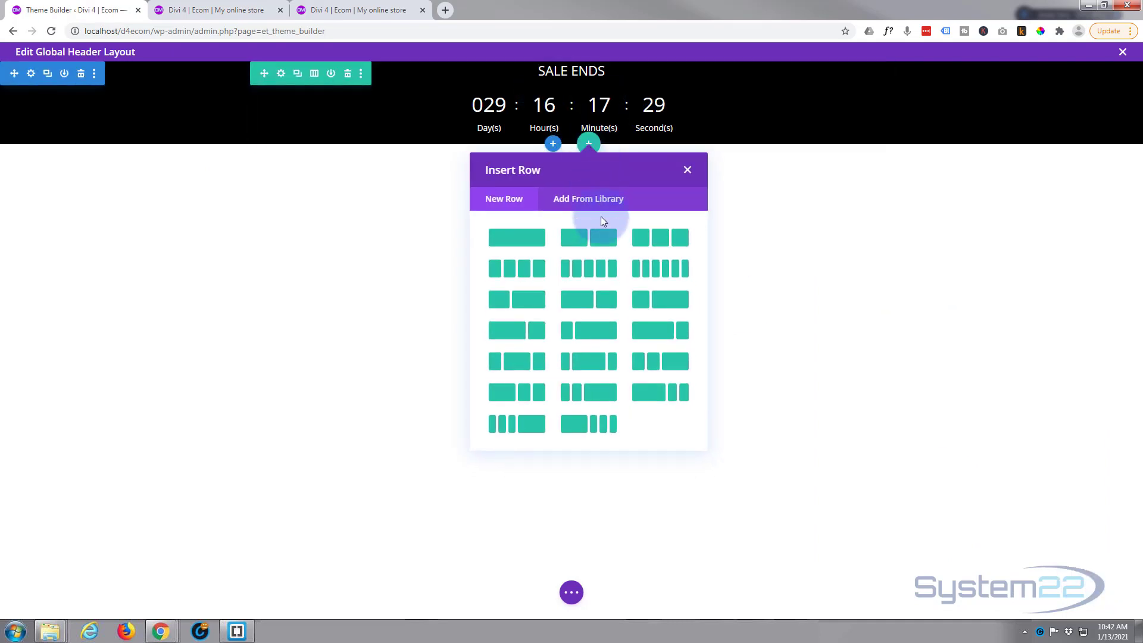
{"action": "left_click", "coordinate": [533, 238]}
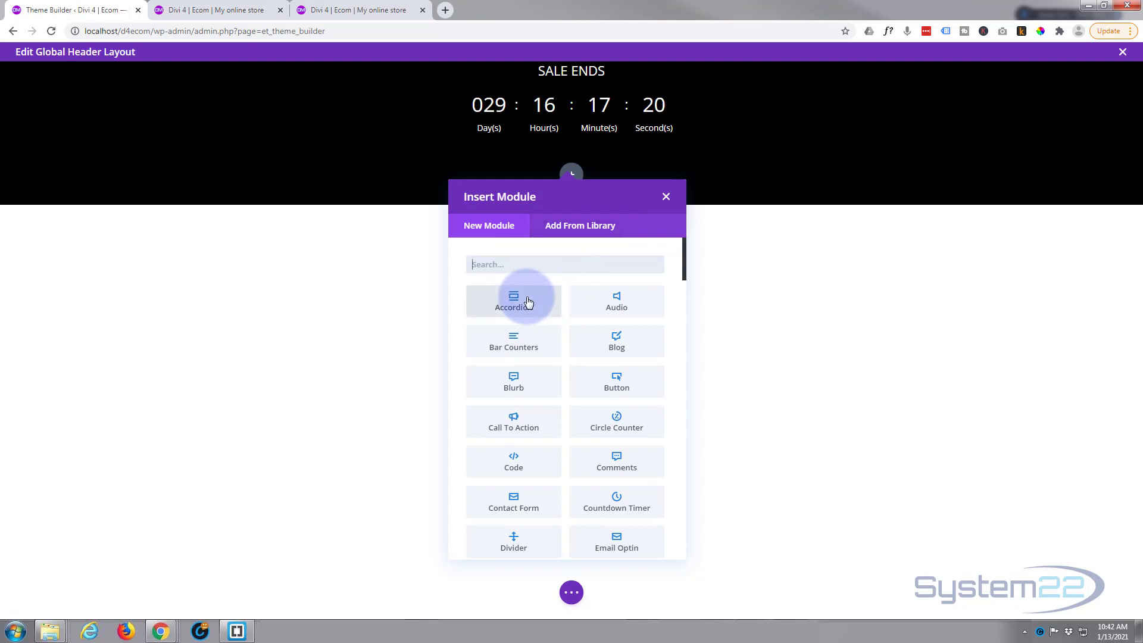
{"action": "scroll", "coordinate": [527, 301], "scroll_direction": "down", "scroll_amount": 3}
{"action": "scroll", "coordinate": [526, 298], "scroll_direction": "down", "scroll_amount": 2}
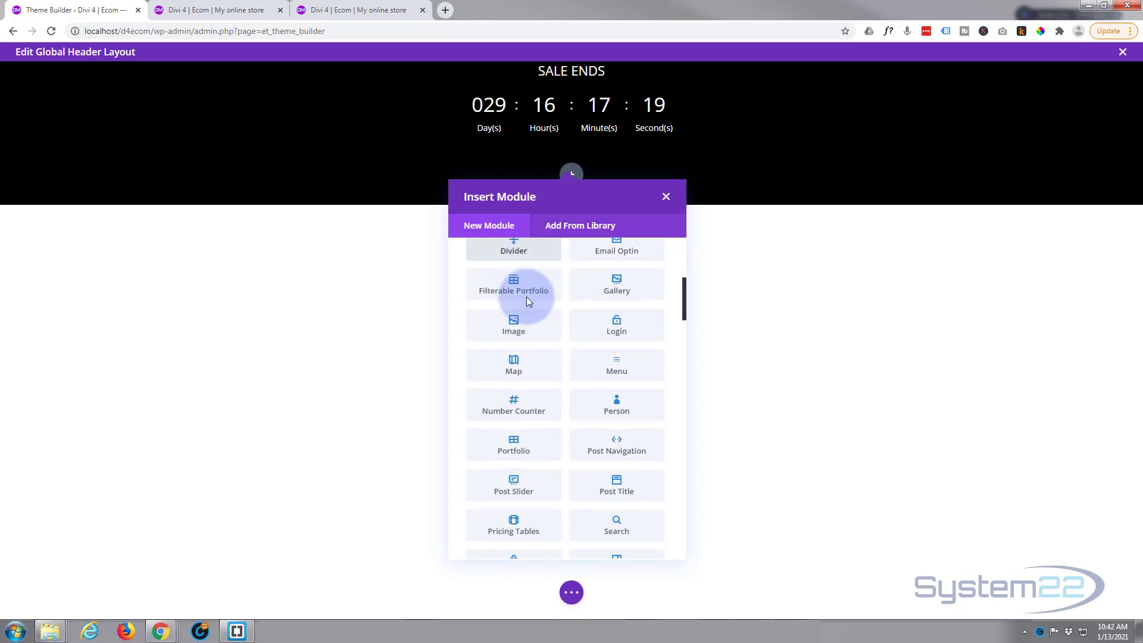
{"action": "left_click", "coordinate": [617, 365]}
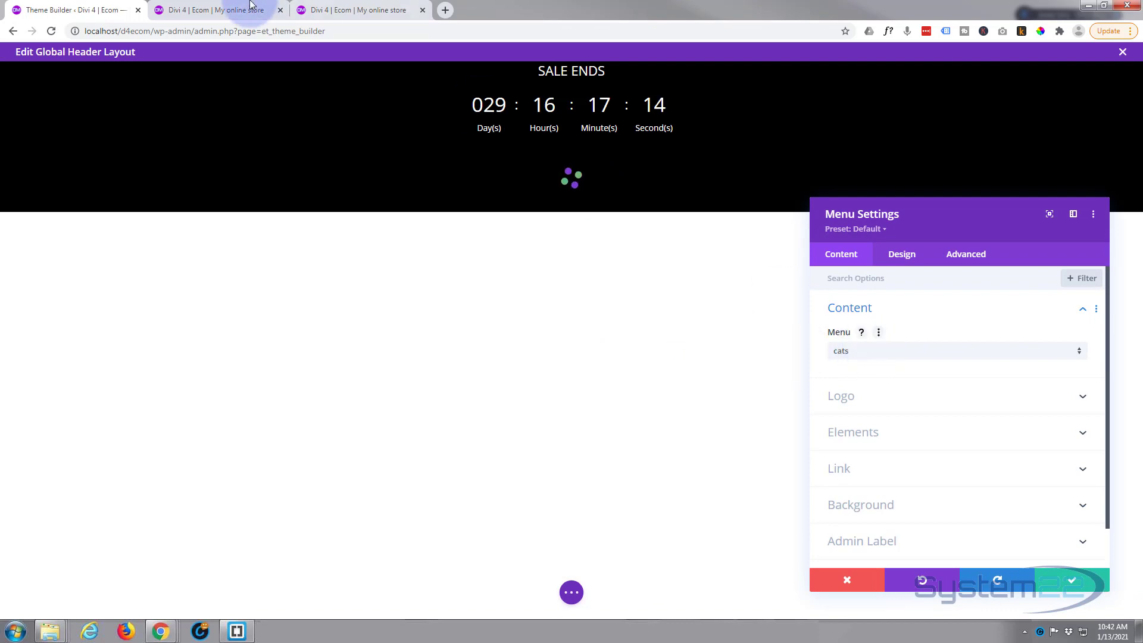
Compare the new menu with the header on the store's home page and set the module's menu to Top.
{"action": "left_click", "coordinate": [214, 10]}
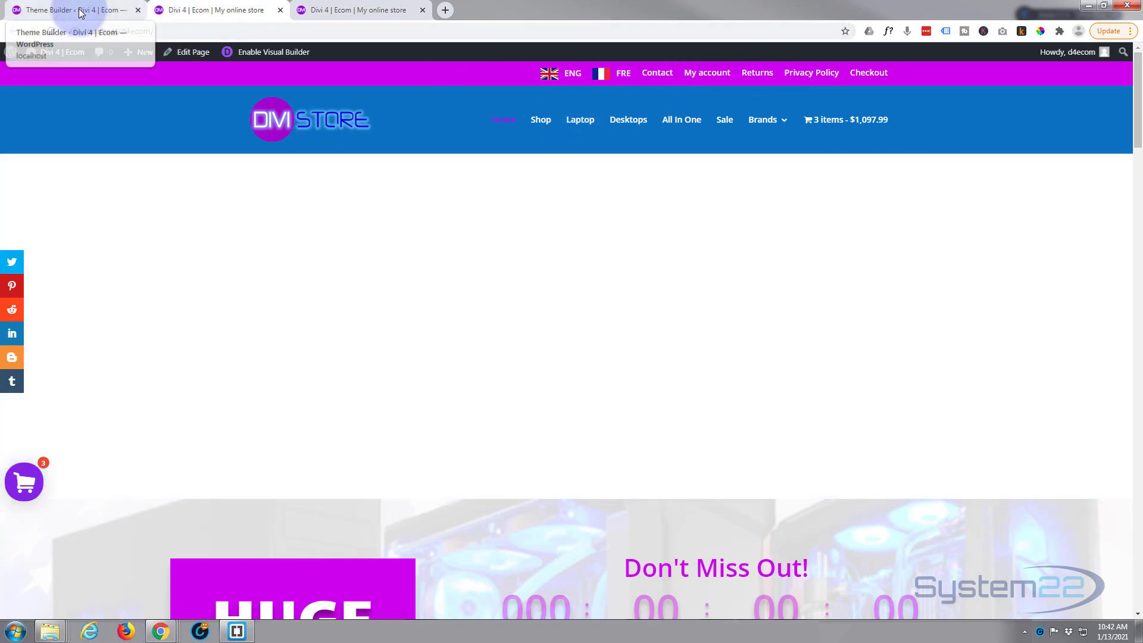
{"action": "left_click", "coordinate": [82, 13]}
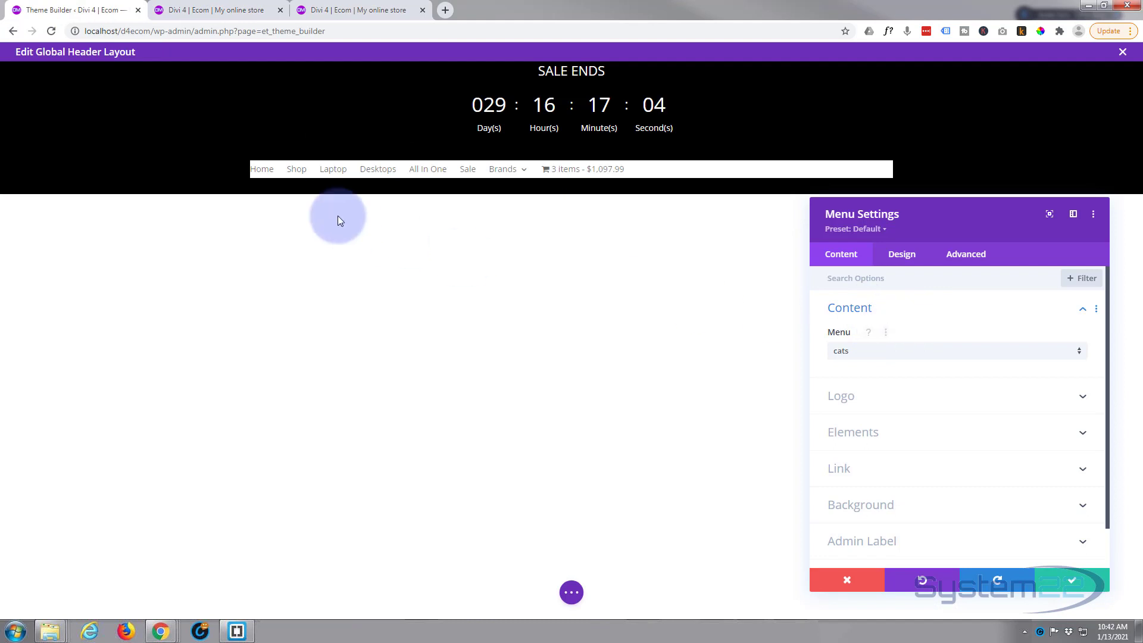
{"action": "left_click", "coordinate": [202, 11]}
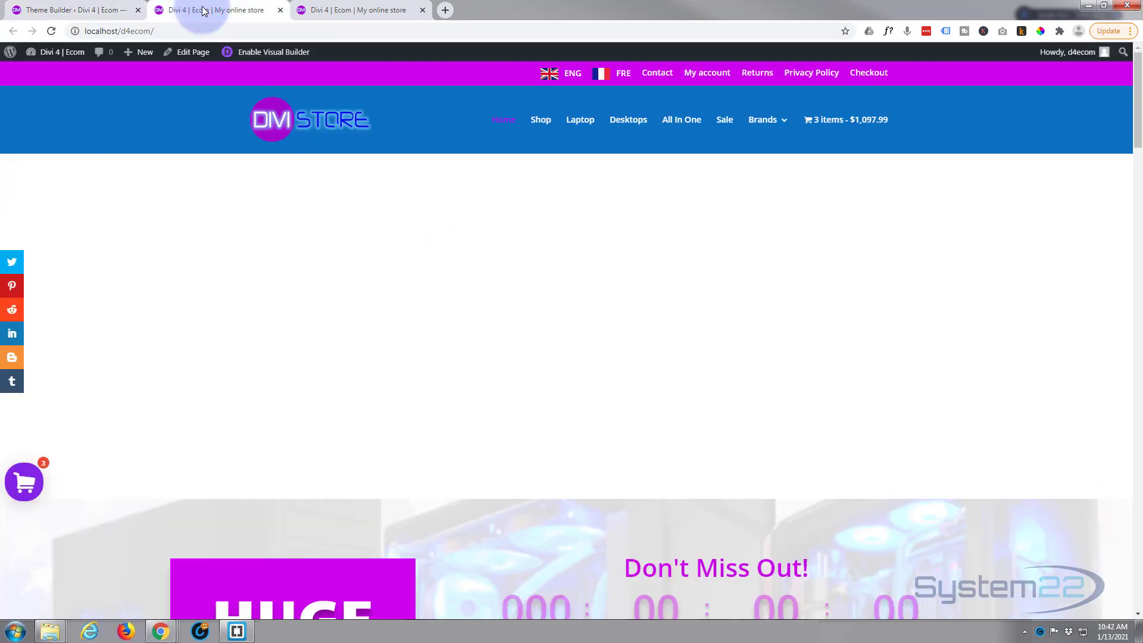
{"action": "left_click", "coordinate": [92, 10]}
{"action": "left_click", "coordinate": [949, 356]}
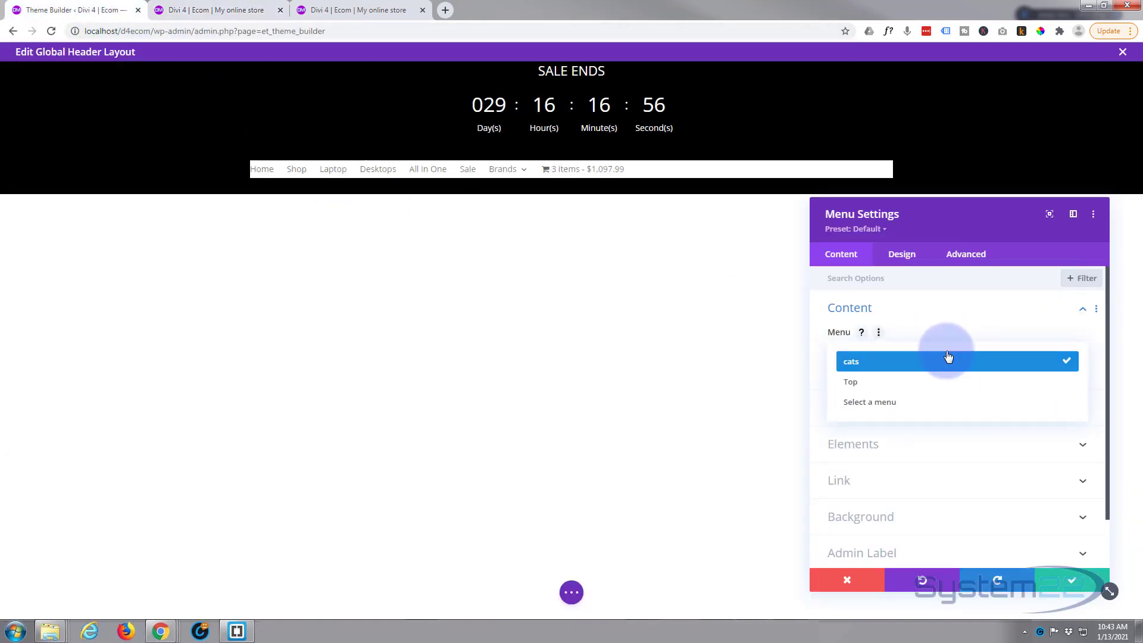
{"action": "left_click", "coordinate": [920, 384]}
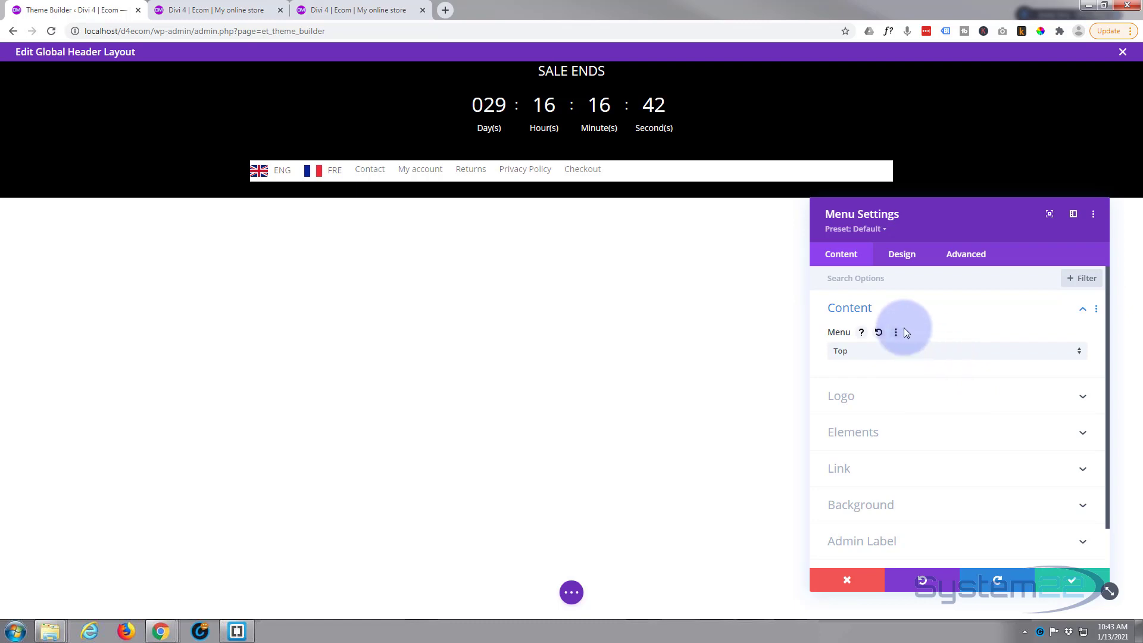
Use the ColorPick Eyedropper on the store's home page to get the top bar's background colour, and return to the header layout.
{"action": "left_click", "coordinate": [247, 11]}
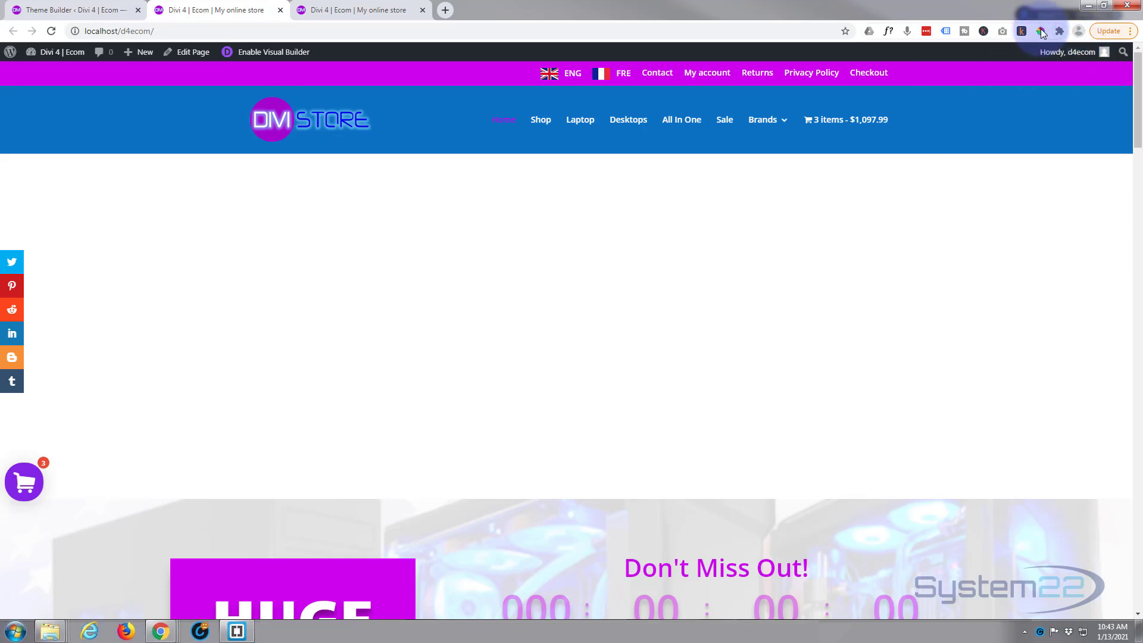
{"action": "left_click", "coordinate": [1041, 31]}
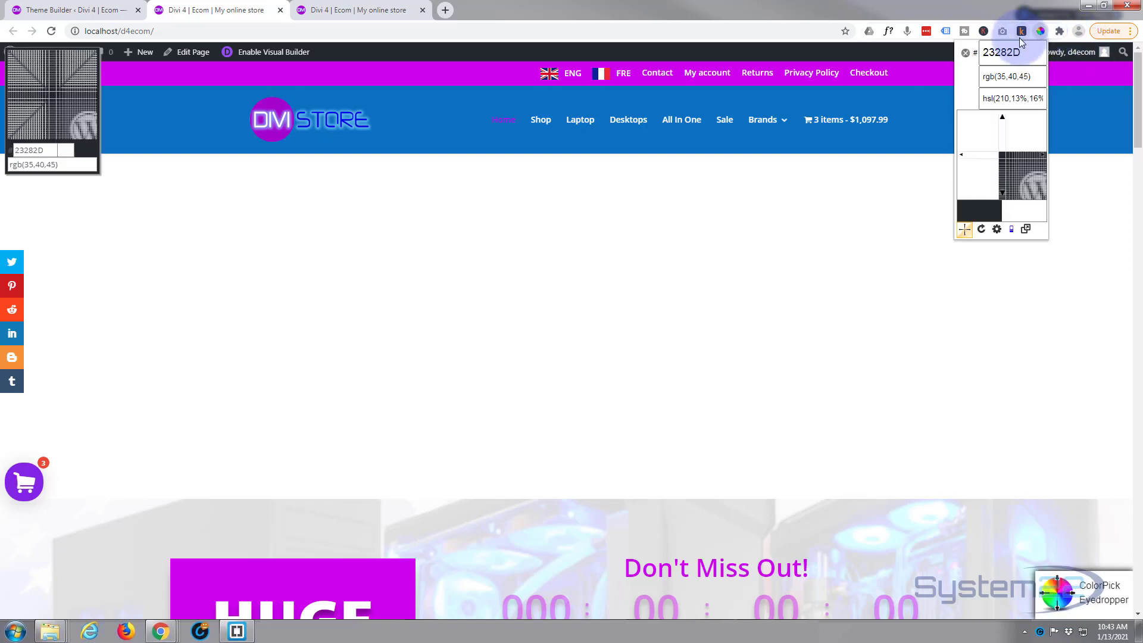
{"action": "double_click", "coordinate": [1001, 53]}
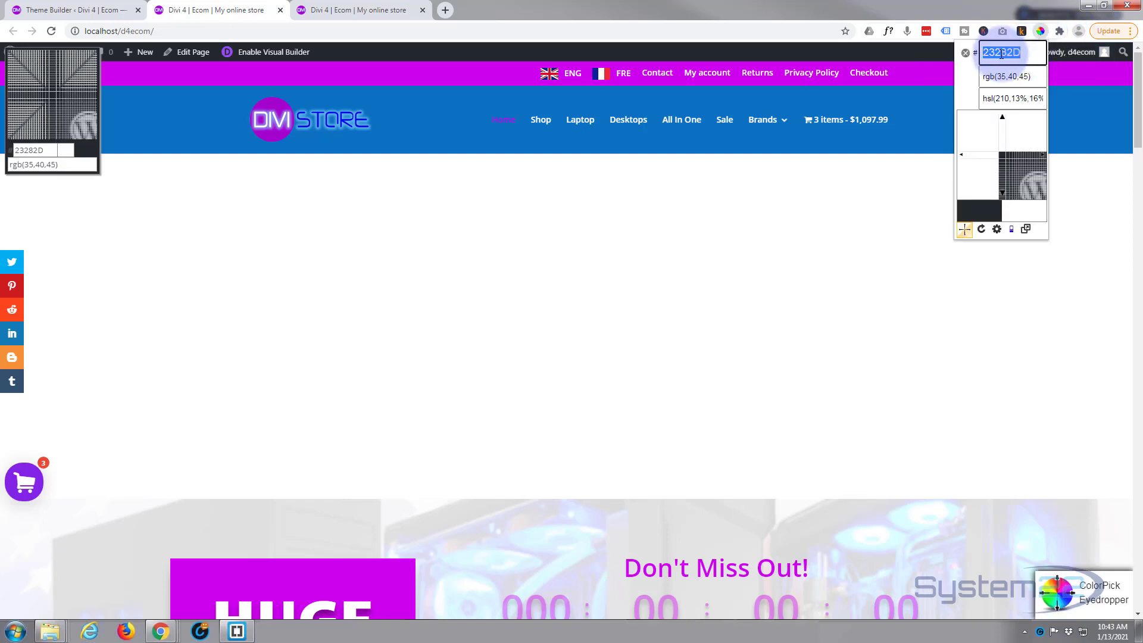
{"action": "right_click", "coordinate": [1008, 54]}
{"action": "left_click", "coordinate": [1001, 112]}
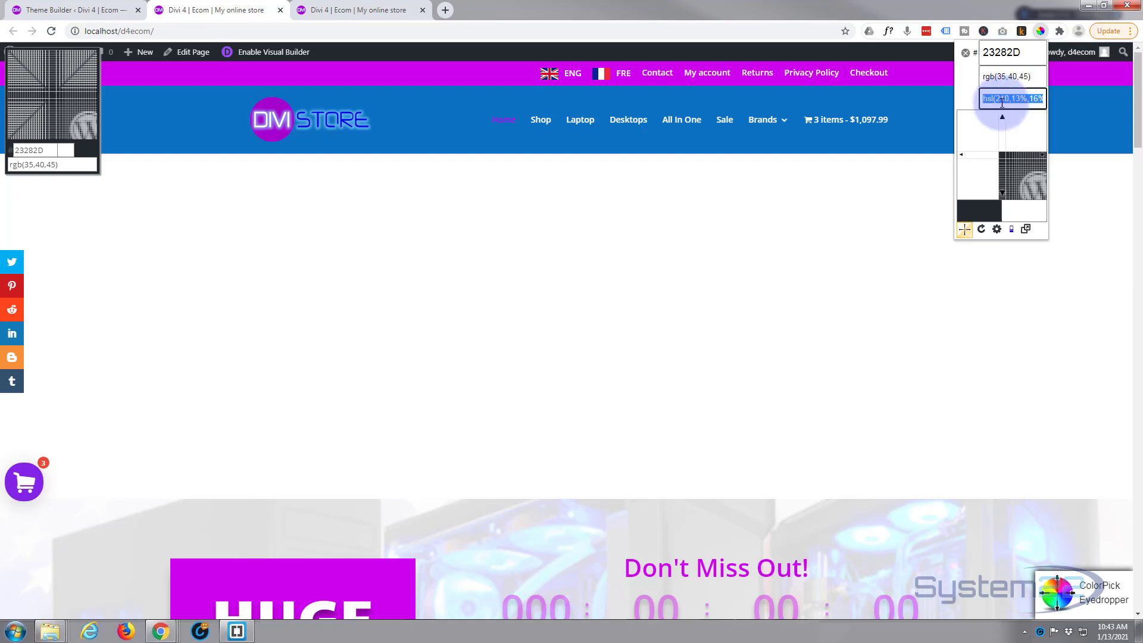
{"action": "left_click_drag", "start_coordinate": [966, 82], "coordinate": [966, 79]}
{"action": "left_click", "coordinate": [965, 53]}
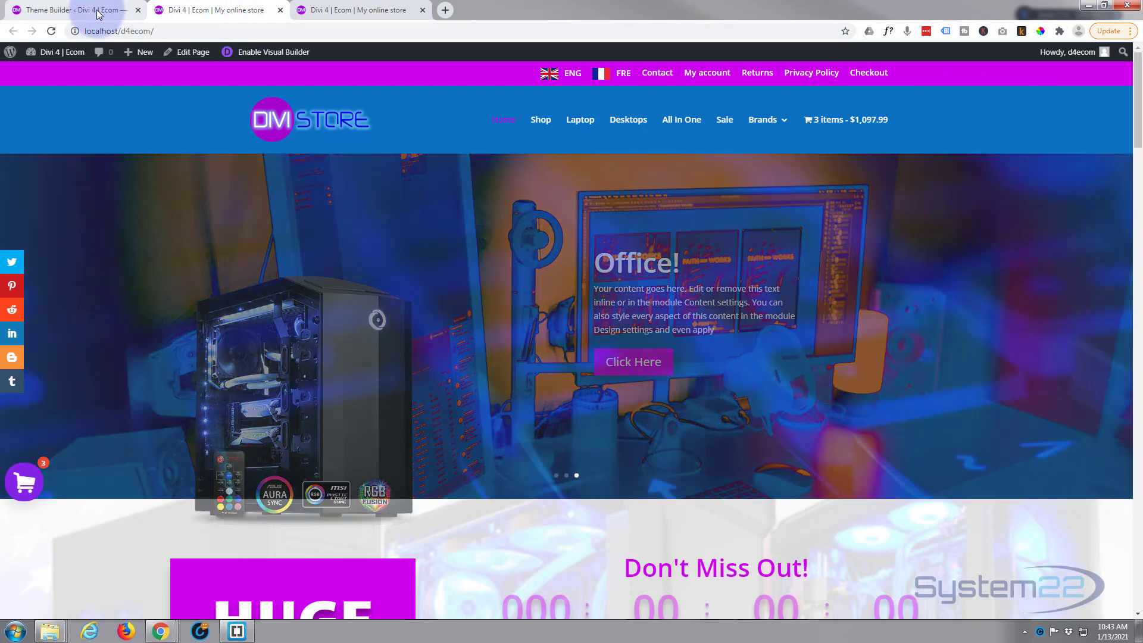
{"action": "left_click", "coordinate": [98, 12]}
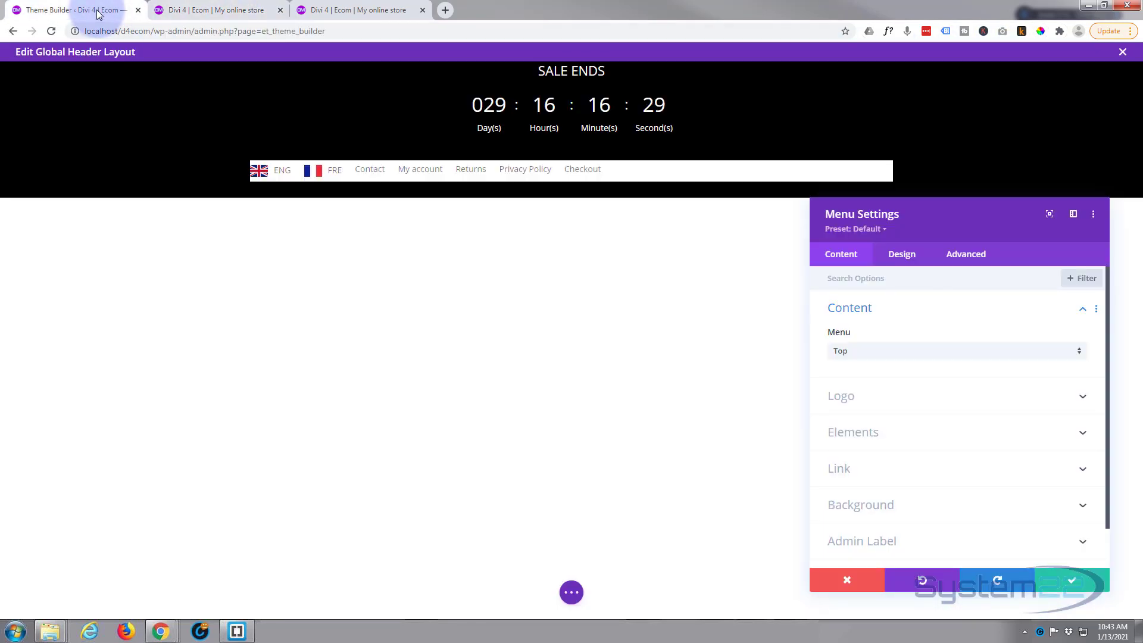
Save the menu module's settings and set the menu row's width and max width to 100%.
{"action": "left_click", "coordinate": [1067, 583]}
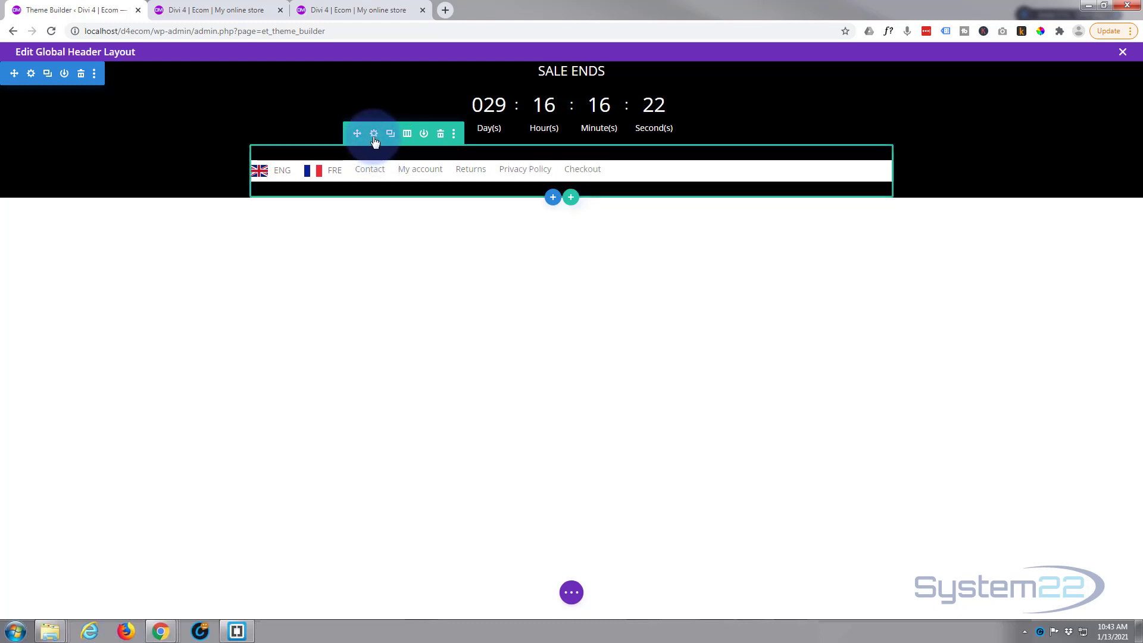
{"action": "left_click", "coordinate": [374, 134]}
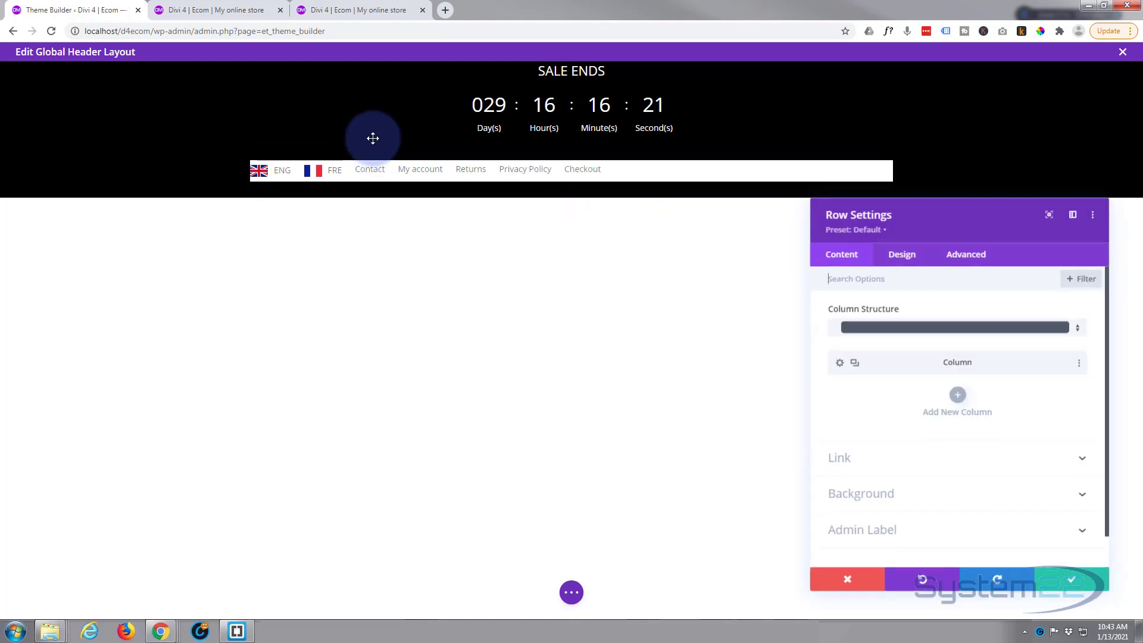
{"action": "left_click", "coordinate": [910, 256]}
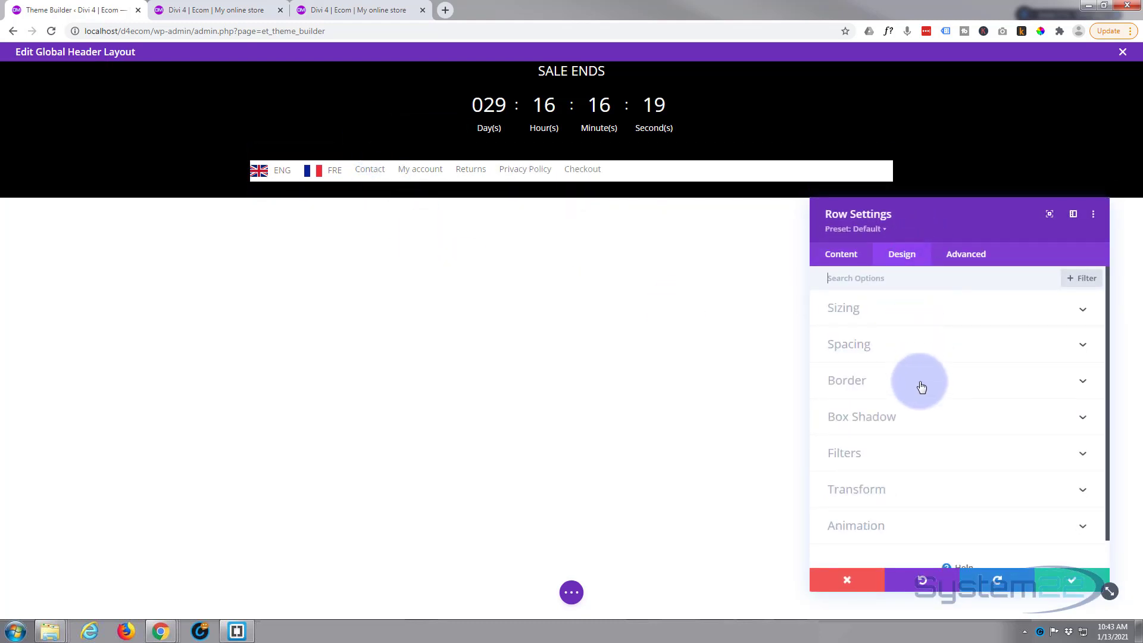
{"action": "left_click", "coordinate": [914, 309]}
{"action": "left_click_drag", "start_coordinate": [960, 444], "coordinate": [1008, 445]}
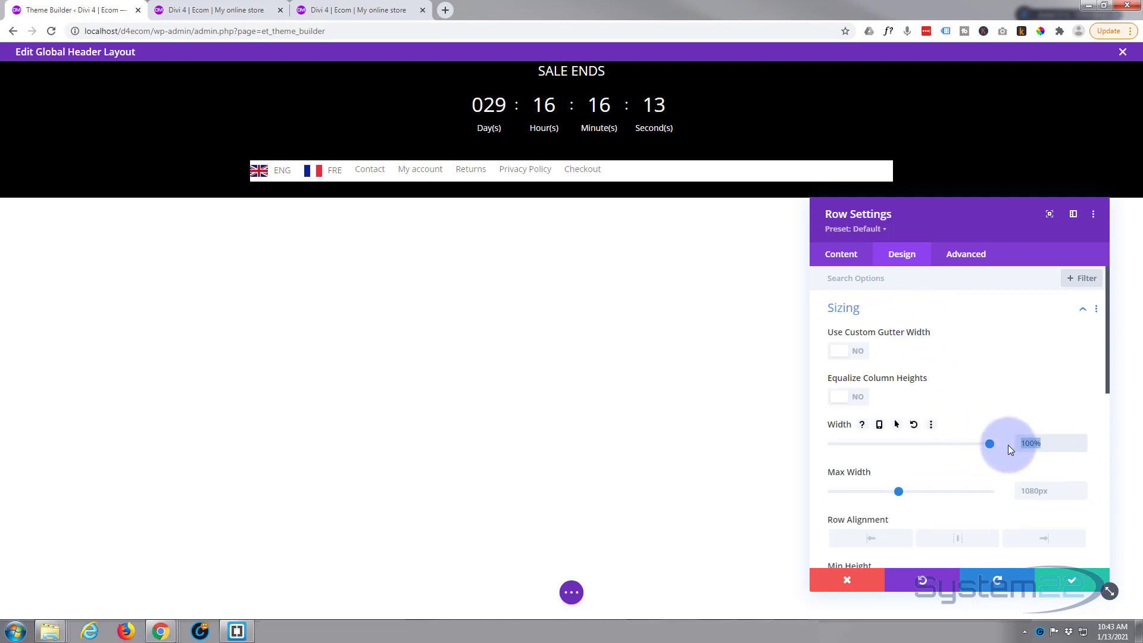
{"action": "left_click", "coordinate": [1027, 489]}
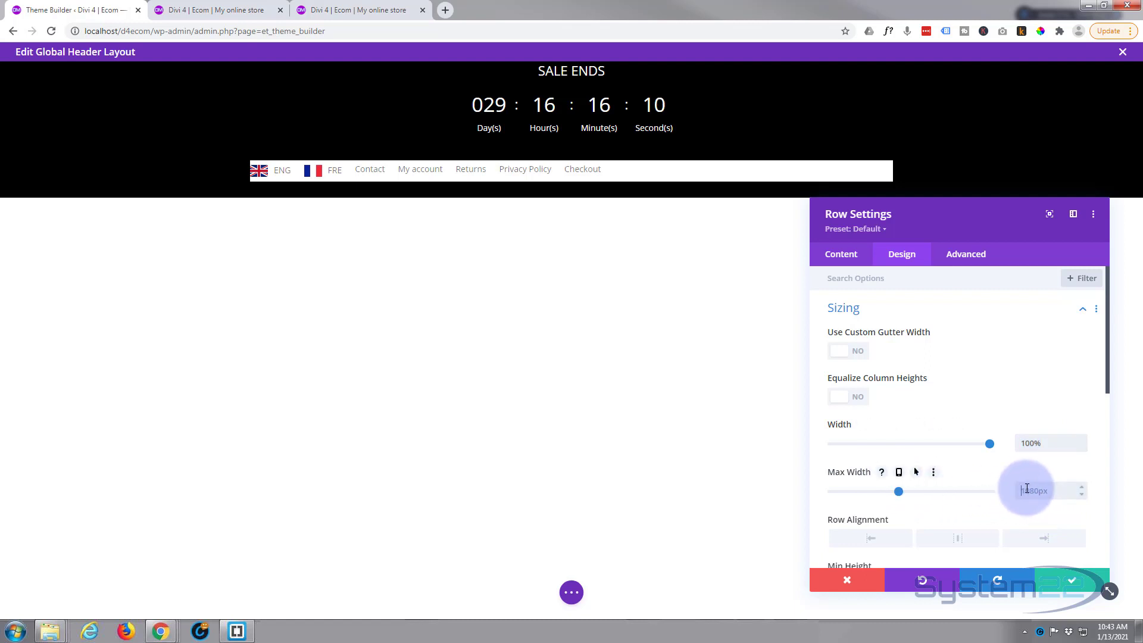
{"action": "type", "text": "100%"}
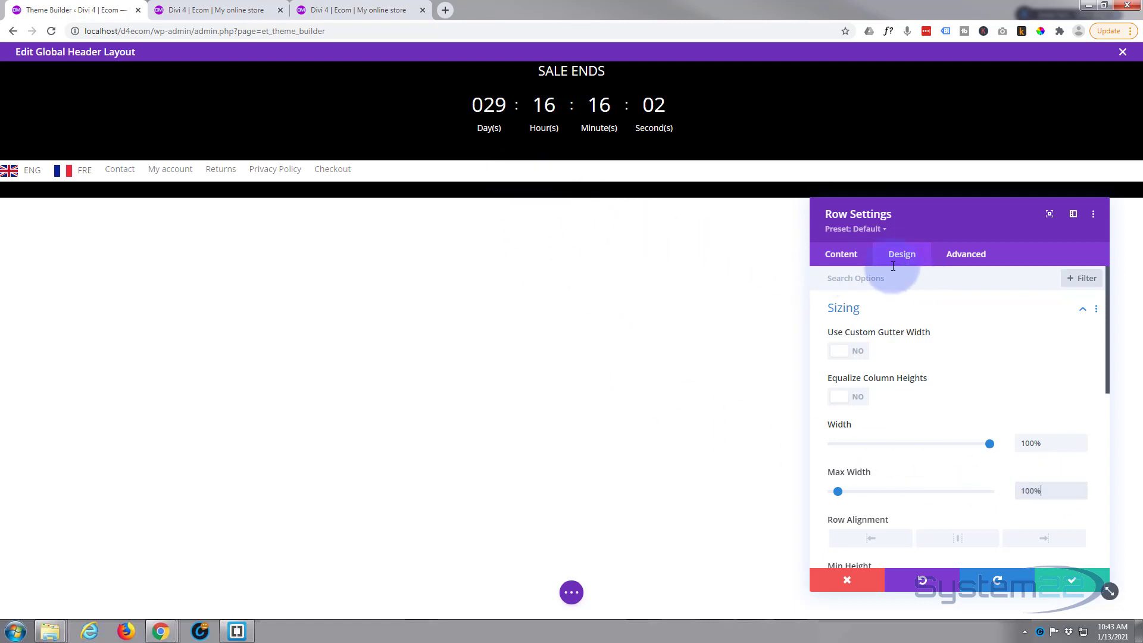
Set the menu row's linked top and bottom padding and linked left and right padding to 0px.
{"action": "left_click", "coordinate": [917, 310]}
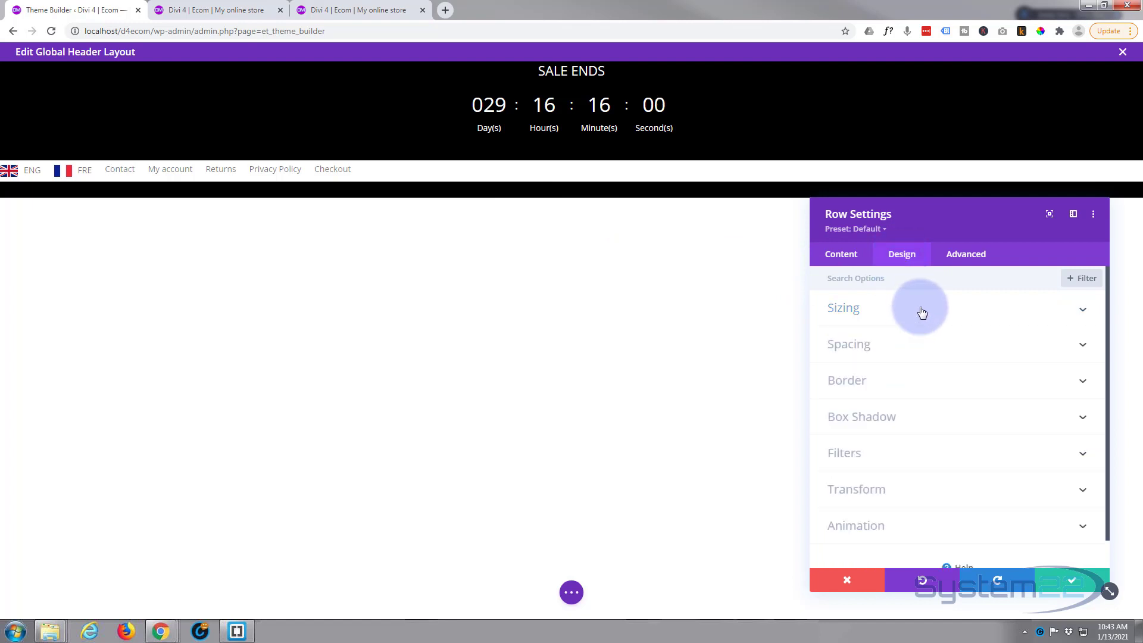
{"action": "left_click", "coordinate": [924, 345]}
{"action": "left_click", "coordinate": [852, 393]}
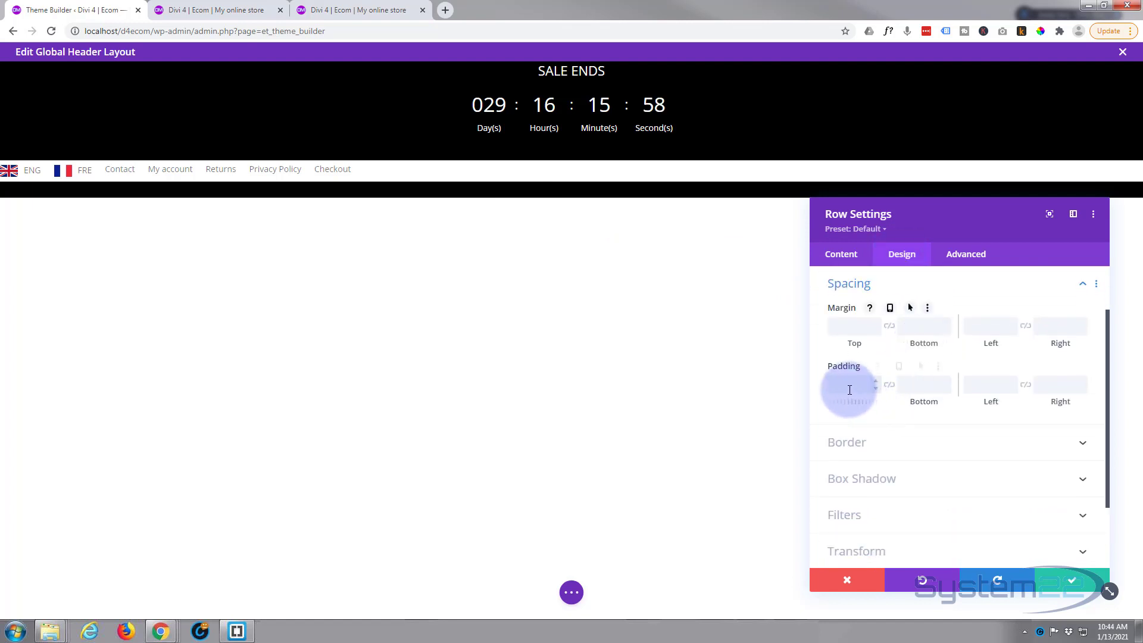
{"action": "left_click", "coordinate": [854, 390]}
{"action": "type", "text": "0px"}
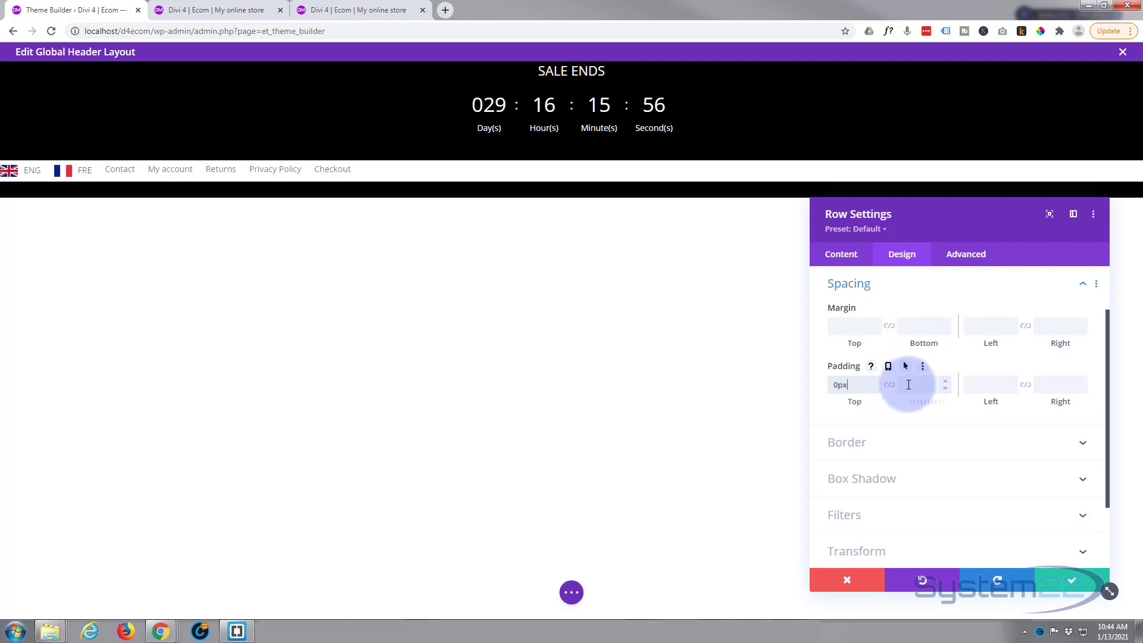
{"action": "left_click", "coordinate": [890, 385]}
{"action": "left_click", "coordinate": [977, 384]}
{"action": "type", "text": "0"}
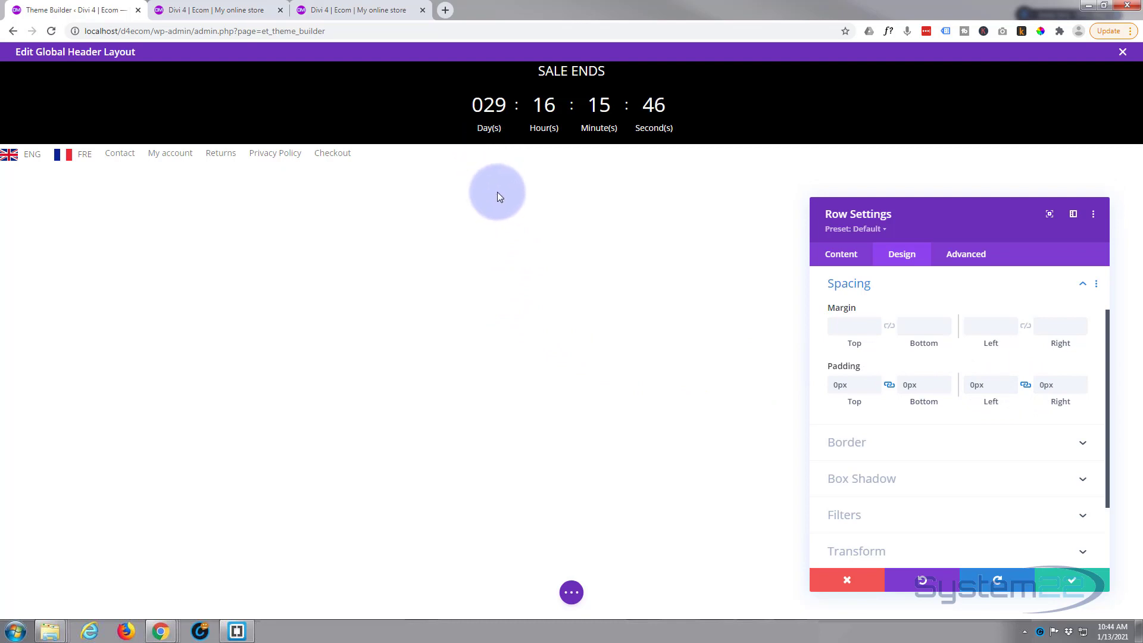
Give the menu row the background colour #cd00ed and save the row settings.
{"action": "left_click", "coordinate": [839, 259]}
{"action": "left_click", "coordinate": [880, 497]}
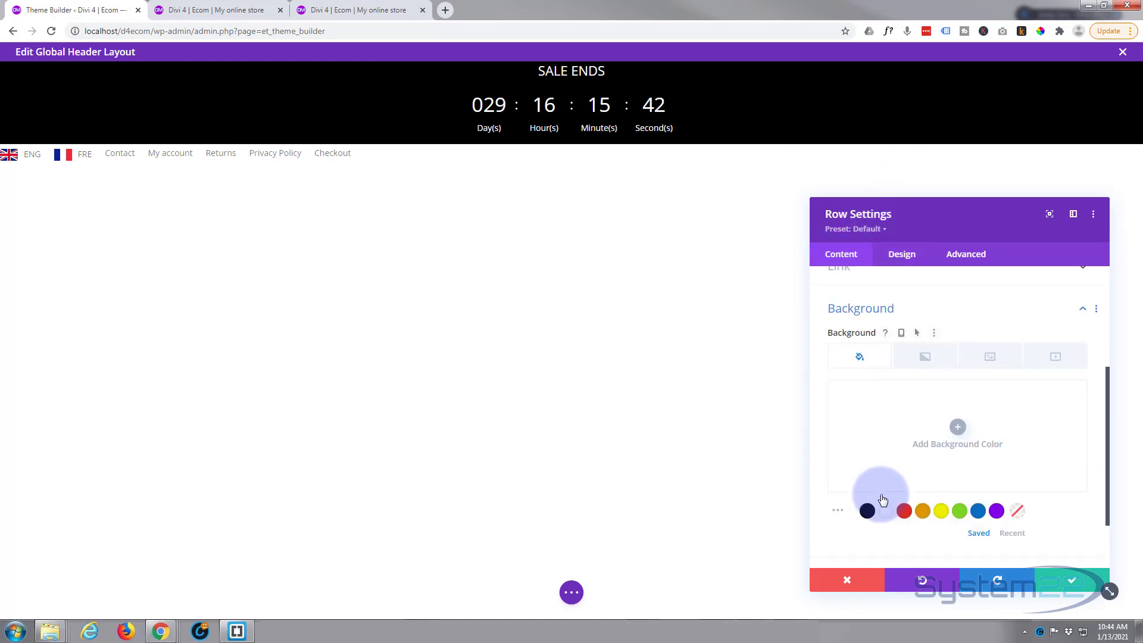
{"action": "left_click", "coordinate": [956, 427]}
{"action": "left_click", "coordinate": [858, 397]}
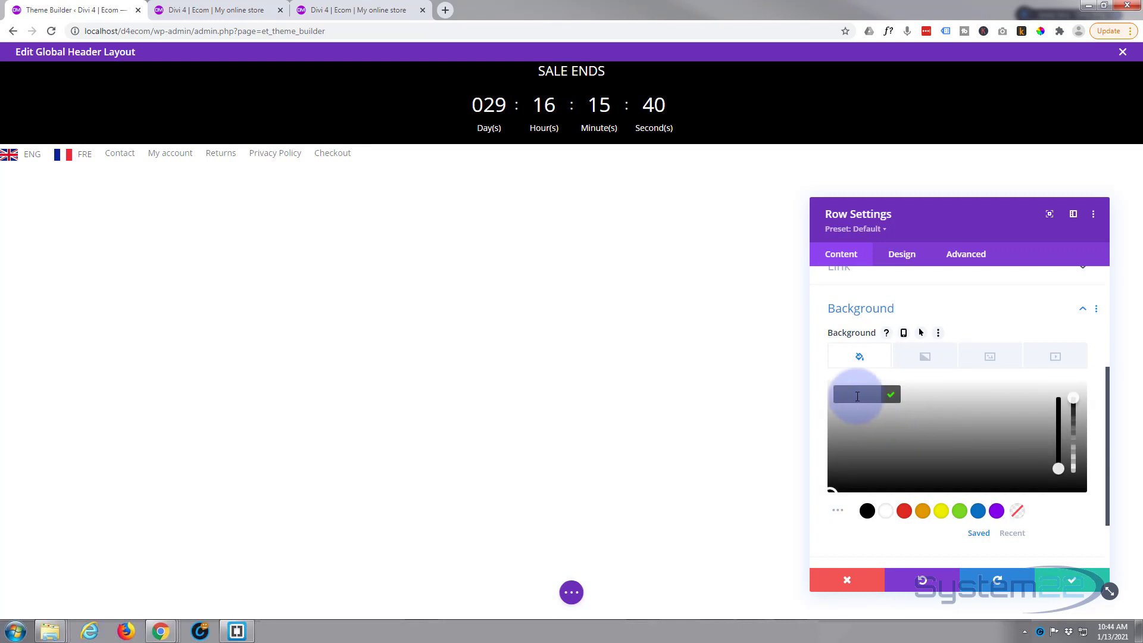
{"action": "type", "text": "#cd00ed"}
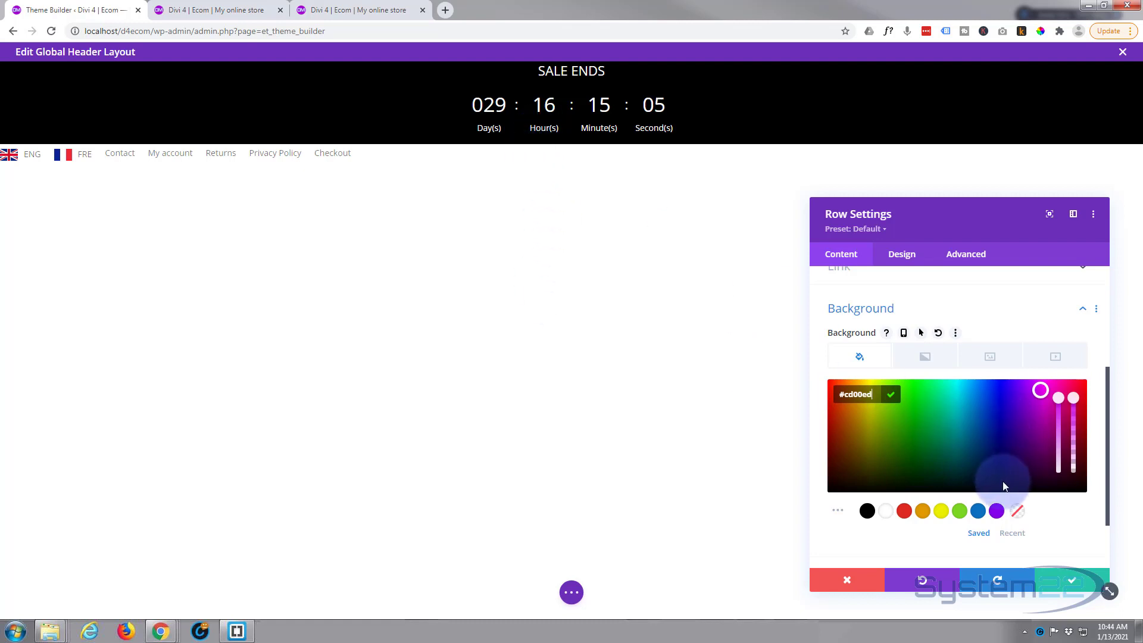
{"action": "left_click", "coordinate": [1070, 582]}
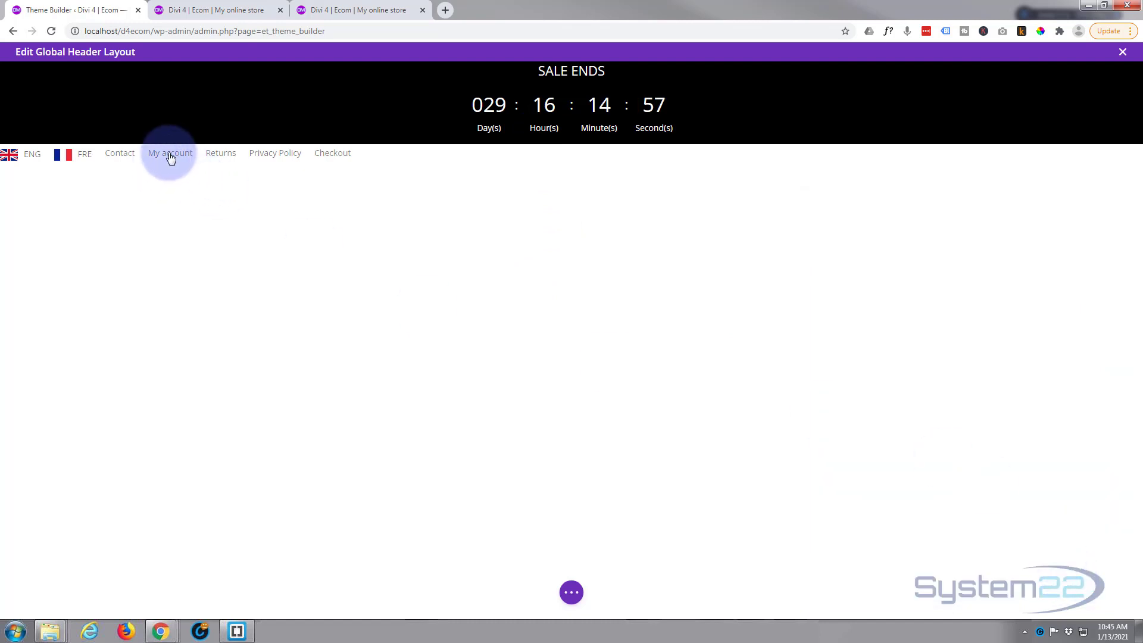
Remove the menu module's white background colour.
{"action": "mouse_move", "coordinate": [171, 152]}
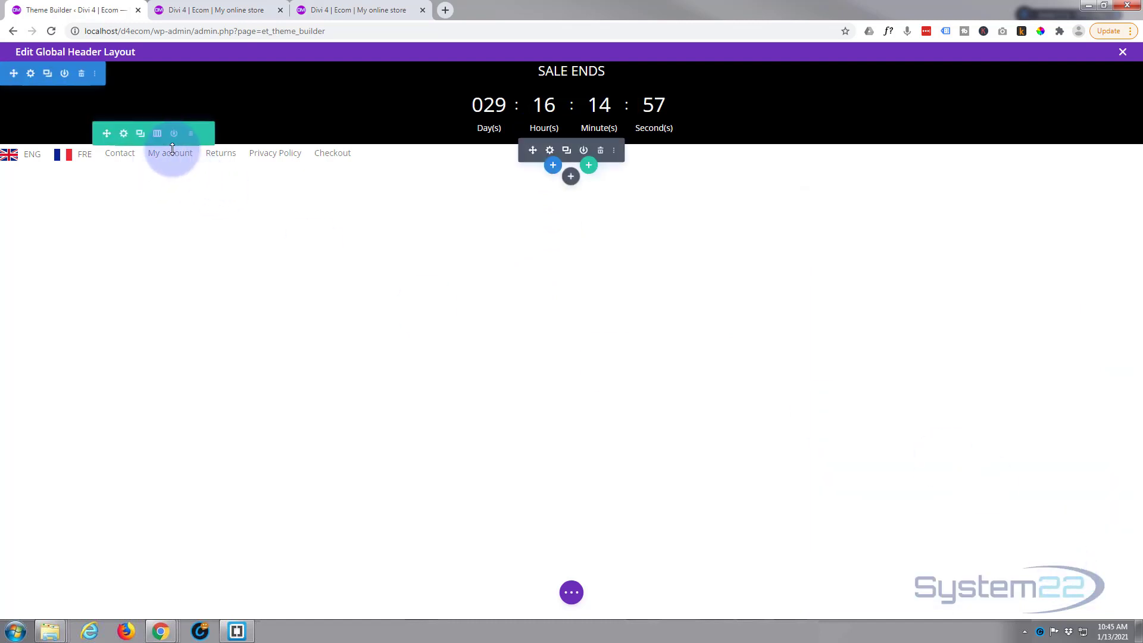
{"action": "left_click", "coordinate": [551, 154]}
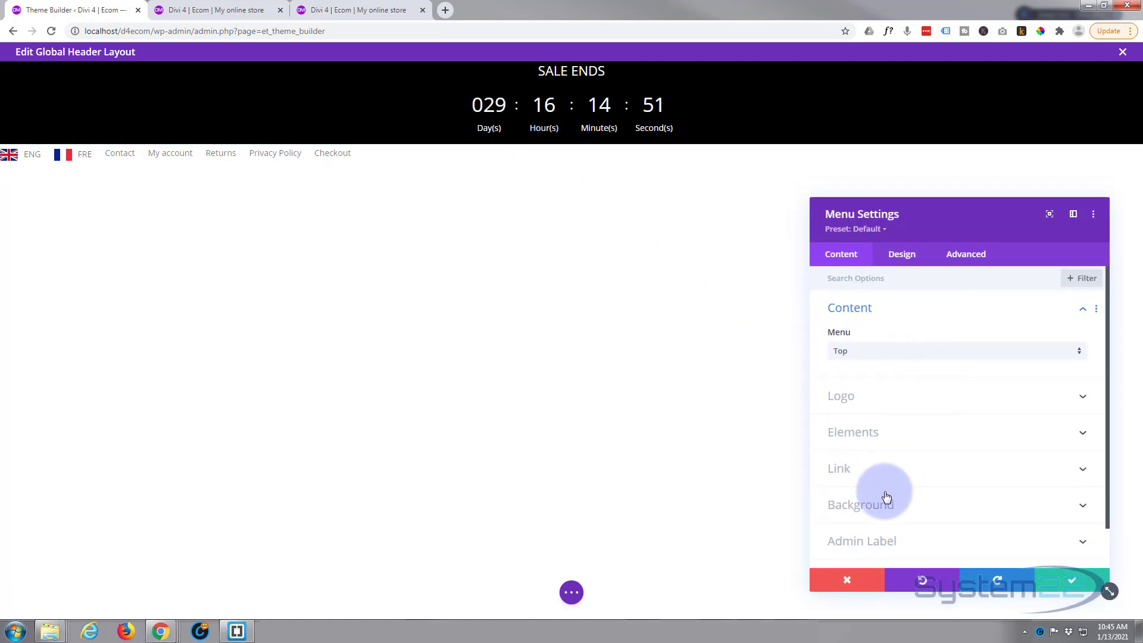
{"action": "left_click", "coordinate": [886, 500]}
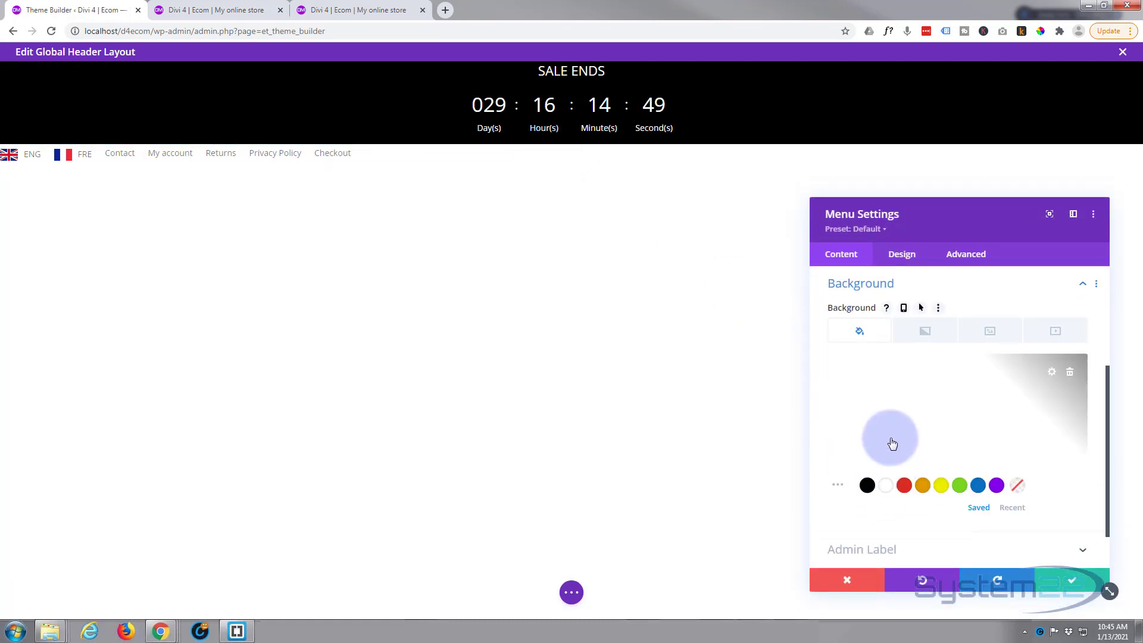
{"action": "left_click", "coordinate": [1069, 373]}
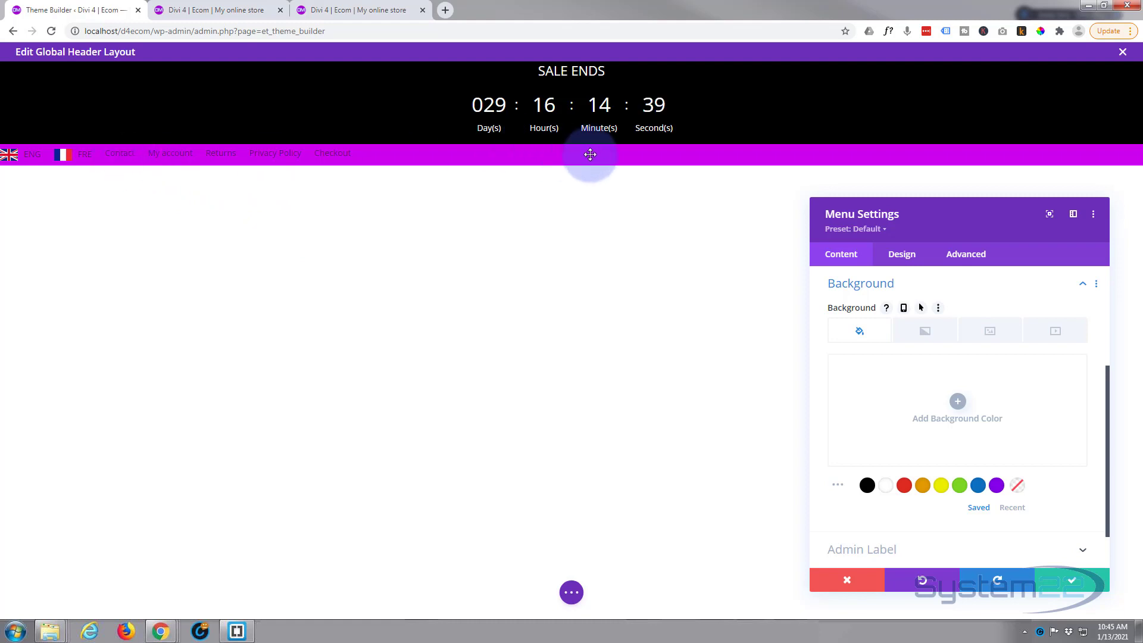
Set the top menu's layout style to Centered and compare its alignment with the store page's existing header.
{"action": "scroll", "coordinate": [887, 337], "scroll_direction": "up", "scroll_amount": 3}
{"action": "left_click", "coordinate": [902, 255]}
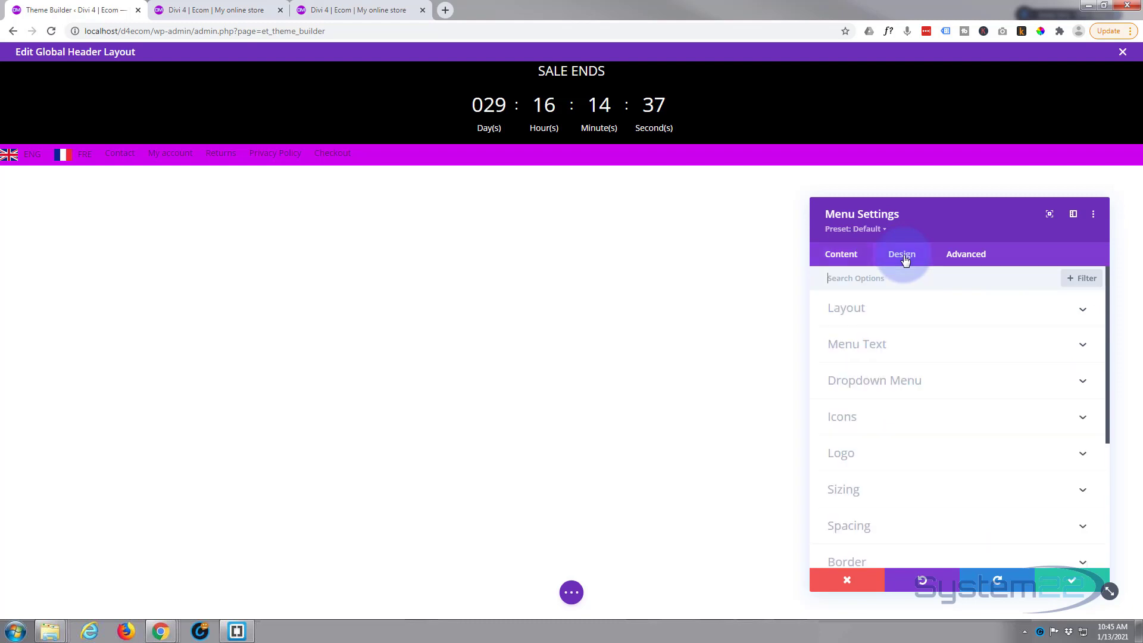
{"action": "left_click", "coordinate": [936, 310]}
{"action": "left_click", "coordinate": [939, 356]}
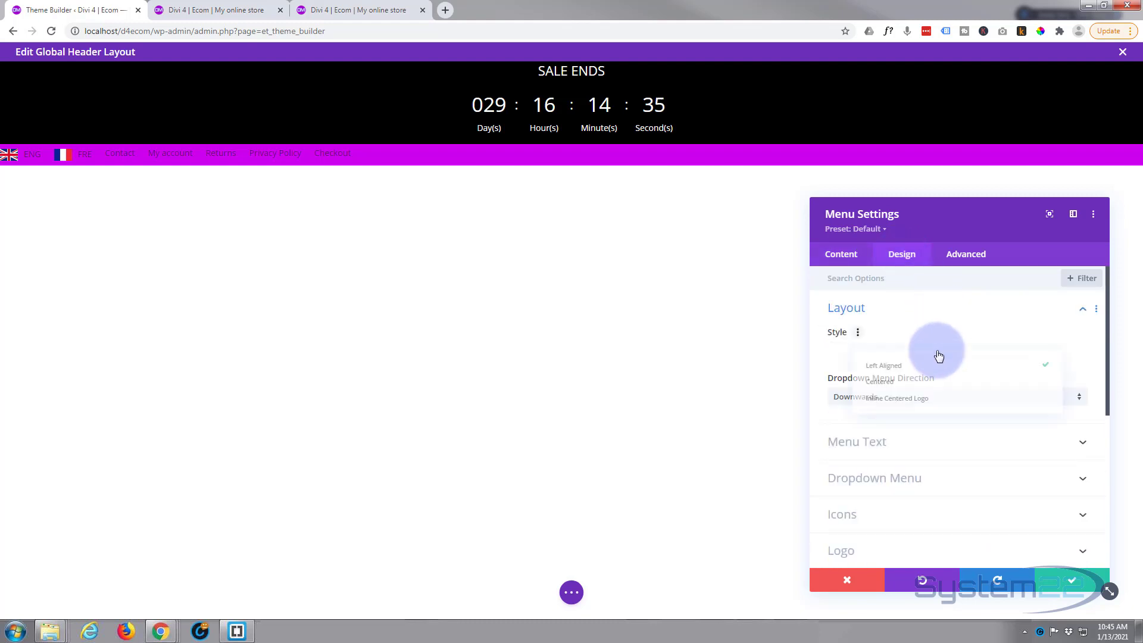
{"action": "left_click", "coordinate": [915, 383]}
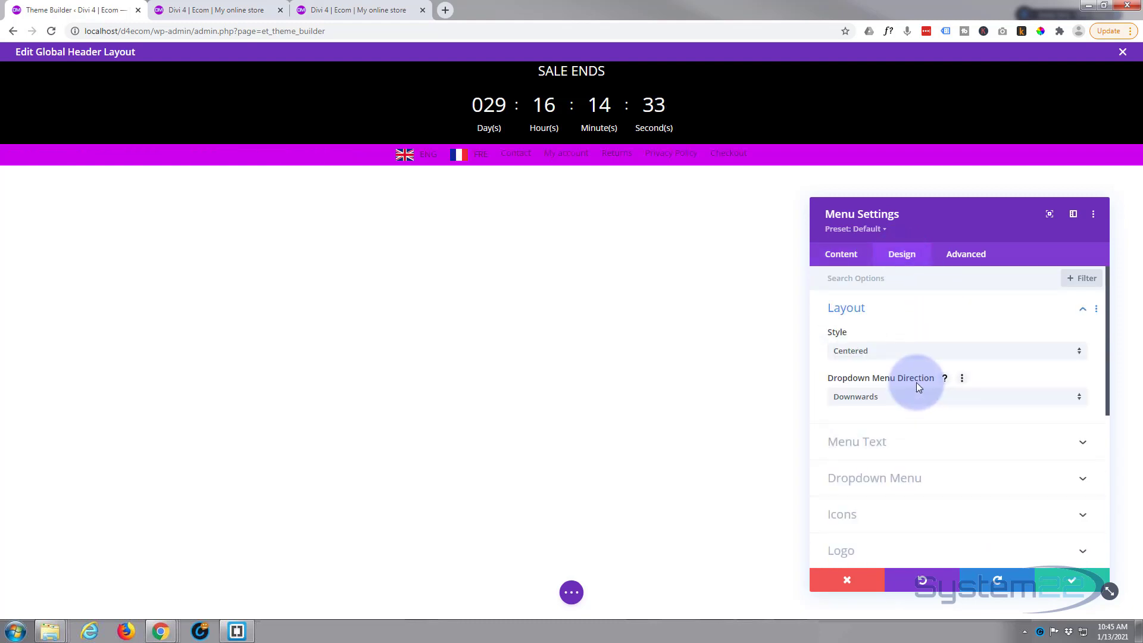
{"action": "left_click", "coordinate": [236, 12]}
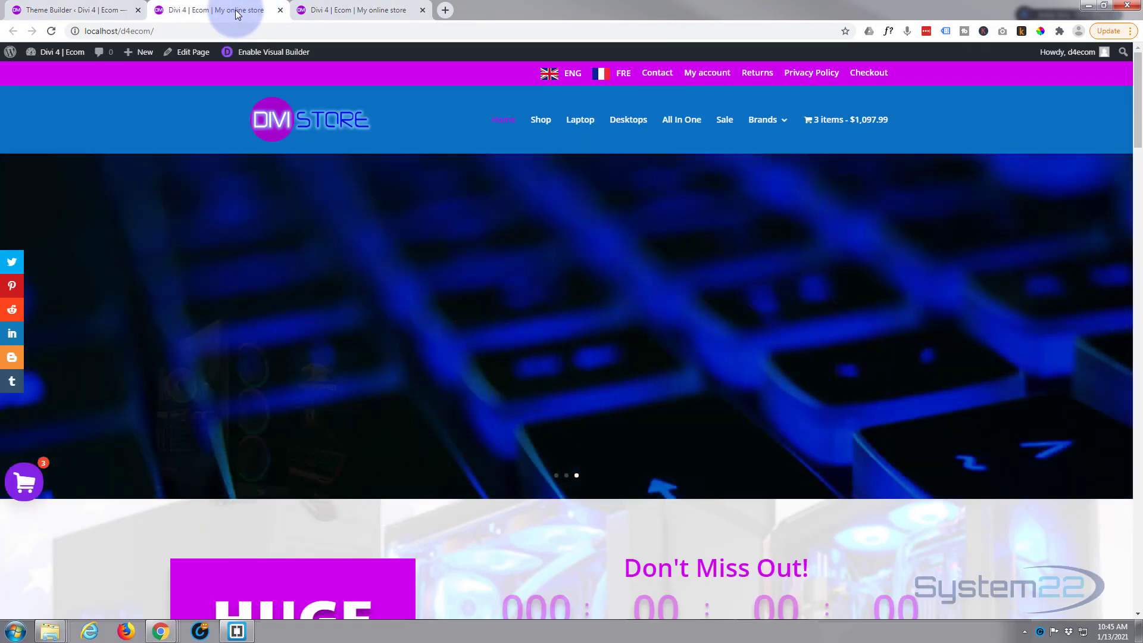
{"action": "left_click", "coordinate": [100, 12]}
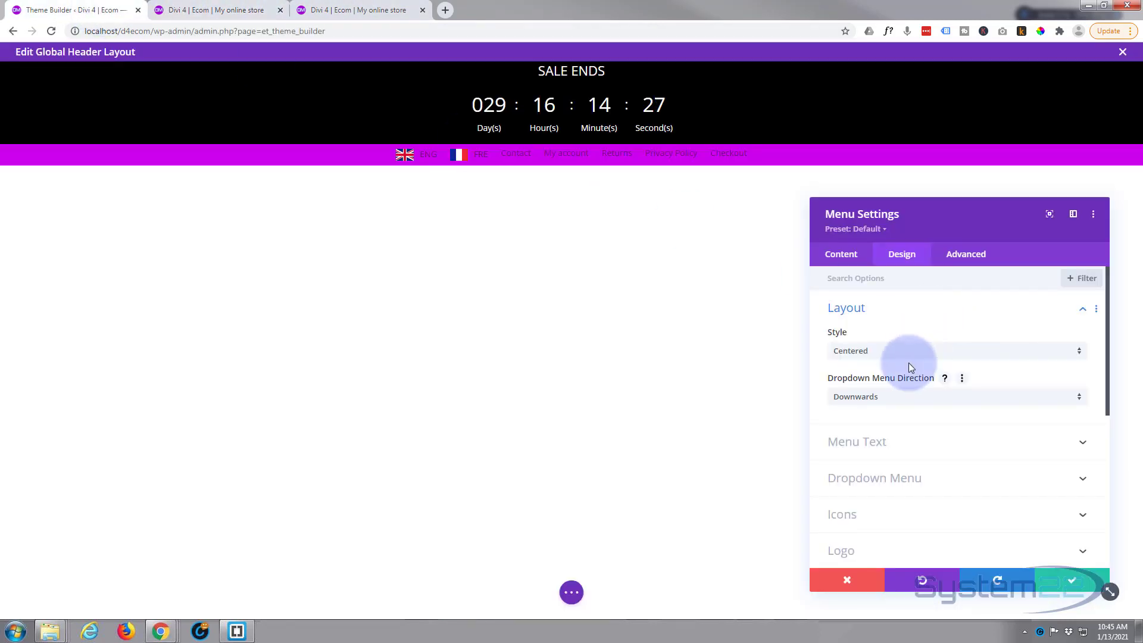
Set the top menu's left padding to 20% and check its position against the store page's header.
{"action": "scroll", "coordinate": [912, 341], "scroll_direction": "down", "scroll_amount": 3}
{"action": "scroll", "coordinate": [914, 346], "scroll_direction": "down", "scroll_amount": 2}
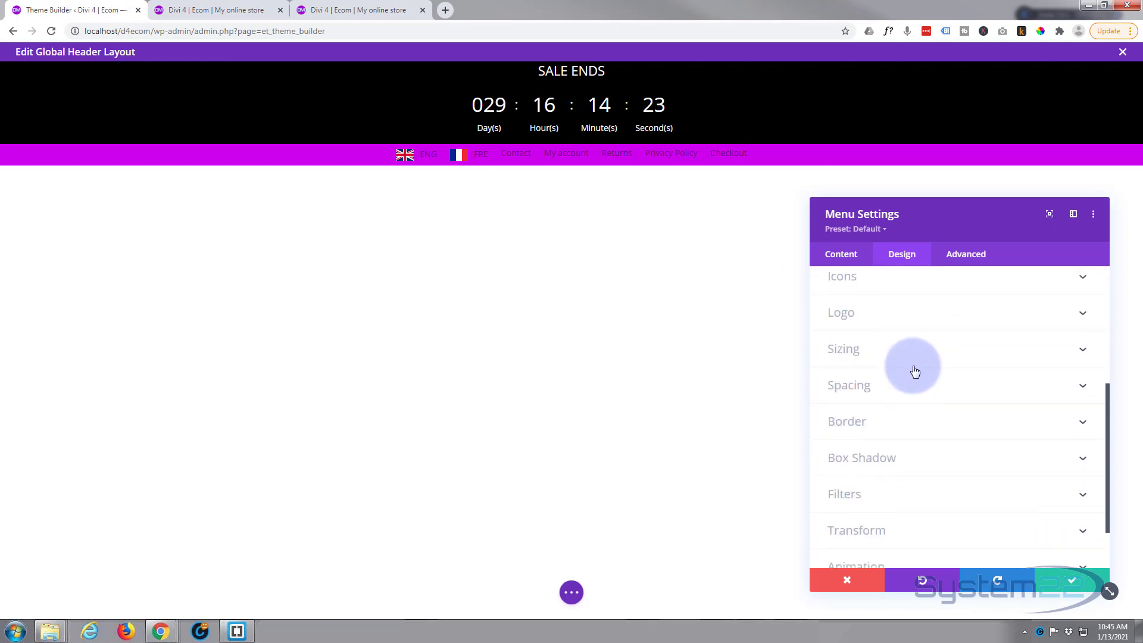
{"action": "left_click", "coordinate": [917, 385]}
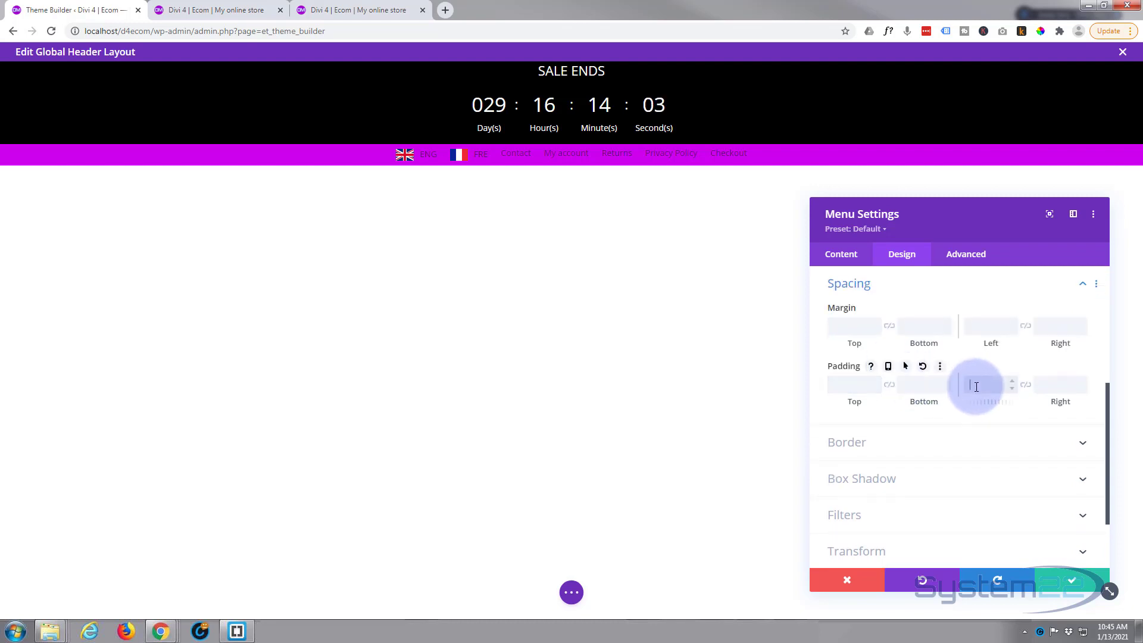
{"action": "left_click", "coordinate": [976, 387]}
{"action": "type", "text": "20px%"}
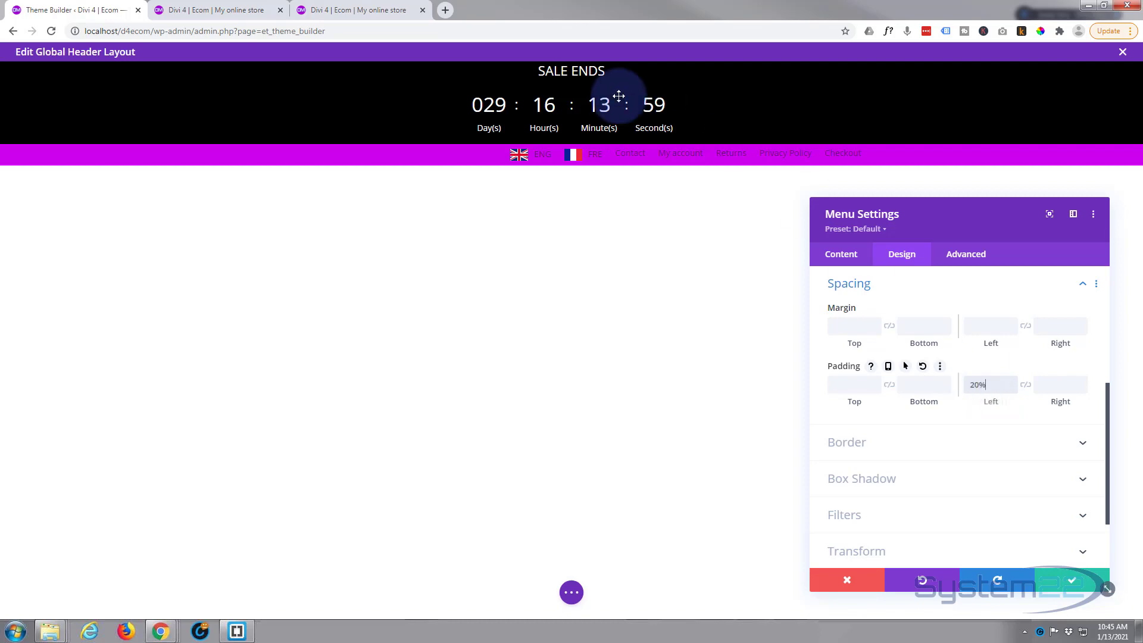
{"action": "left_click", "coordinate": [199, 11]}
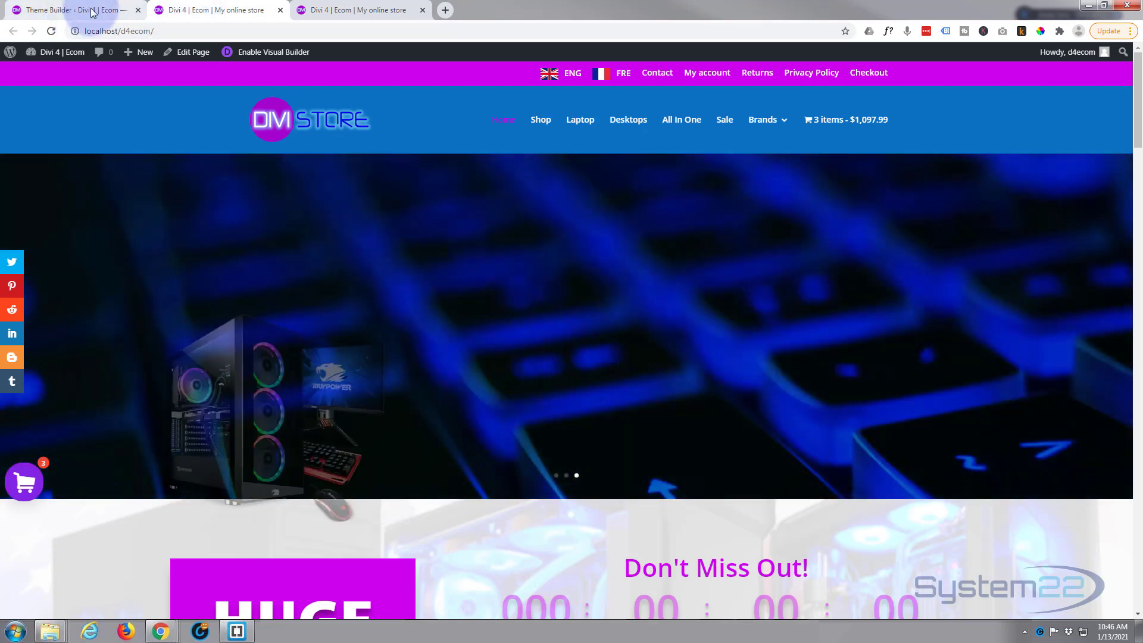
{"action": "left_click", "coordinate": [95, 12]}
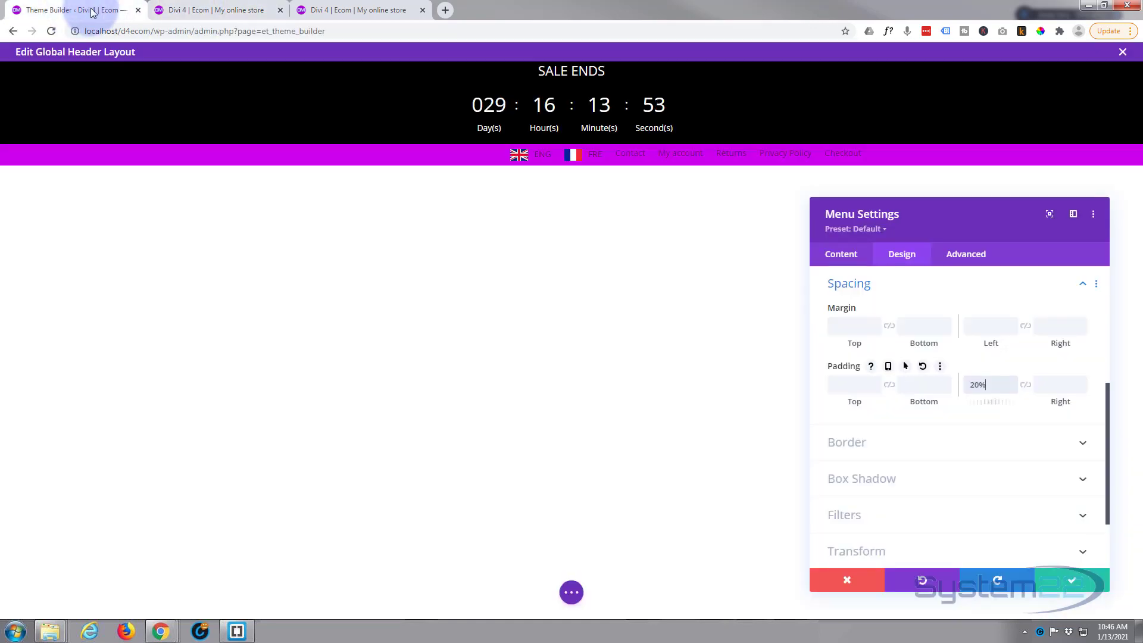
Increase the top menu's left padding to align it with the store page's header, and save the menu settings.
{"action": "left_click", "coordinate": [978, 384]}
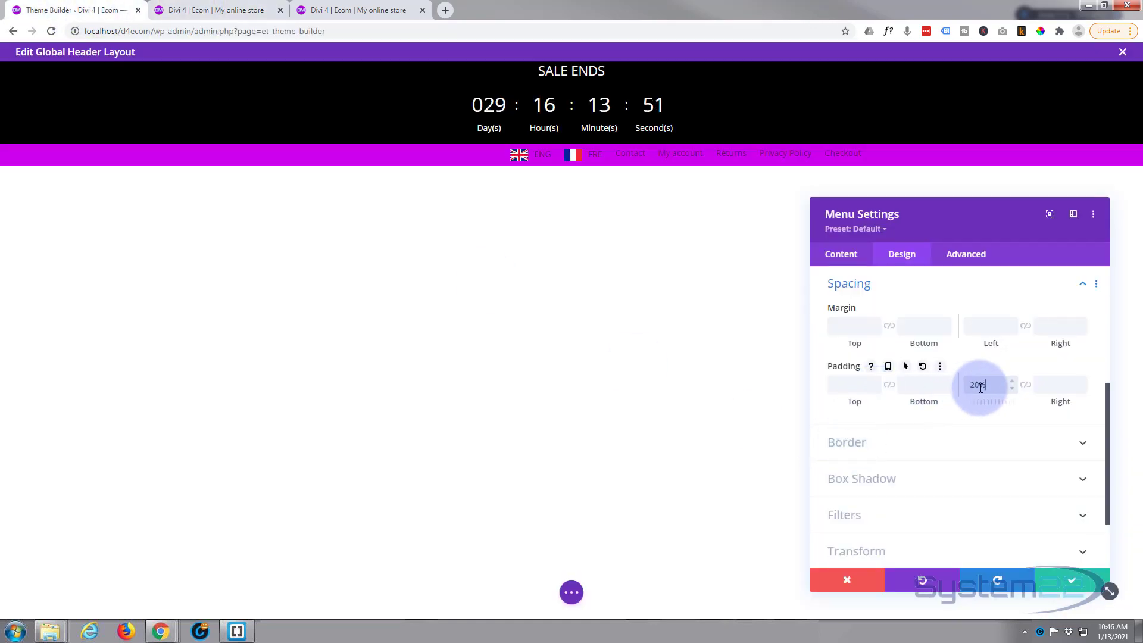
{"action": "double_click", "coordinate": [978, 385]}
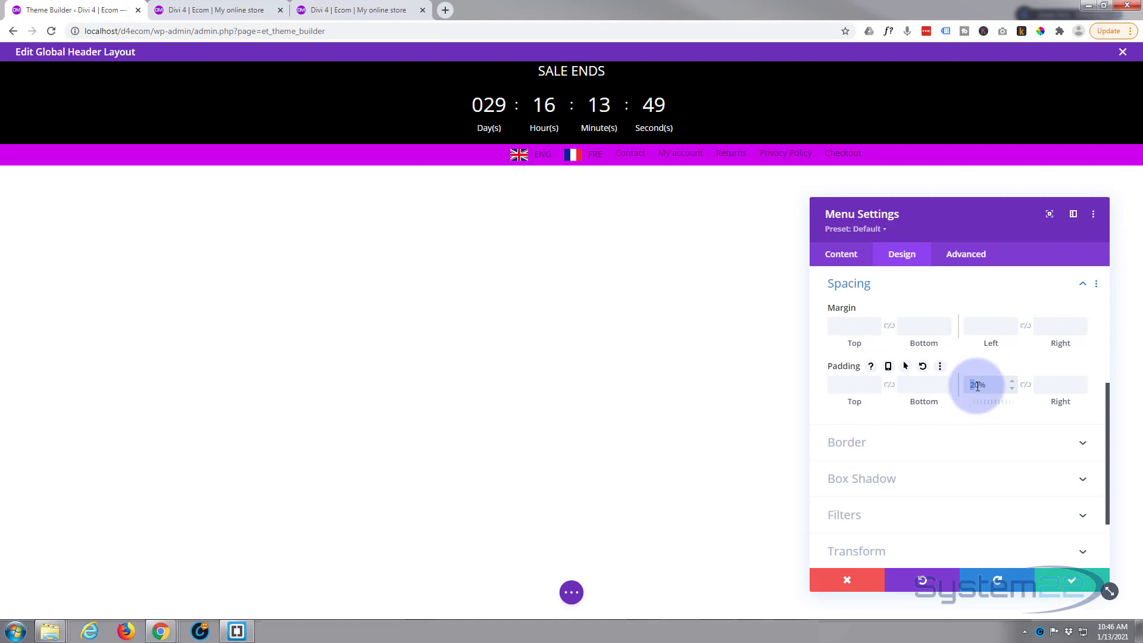
{"action": "left_click_drag", "start_coordinate": [979, 386], "coordinate": [975, 386]}
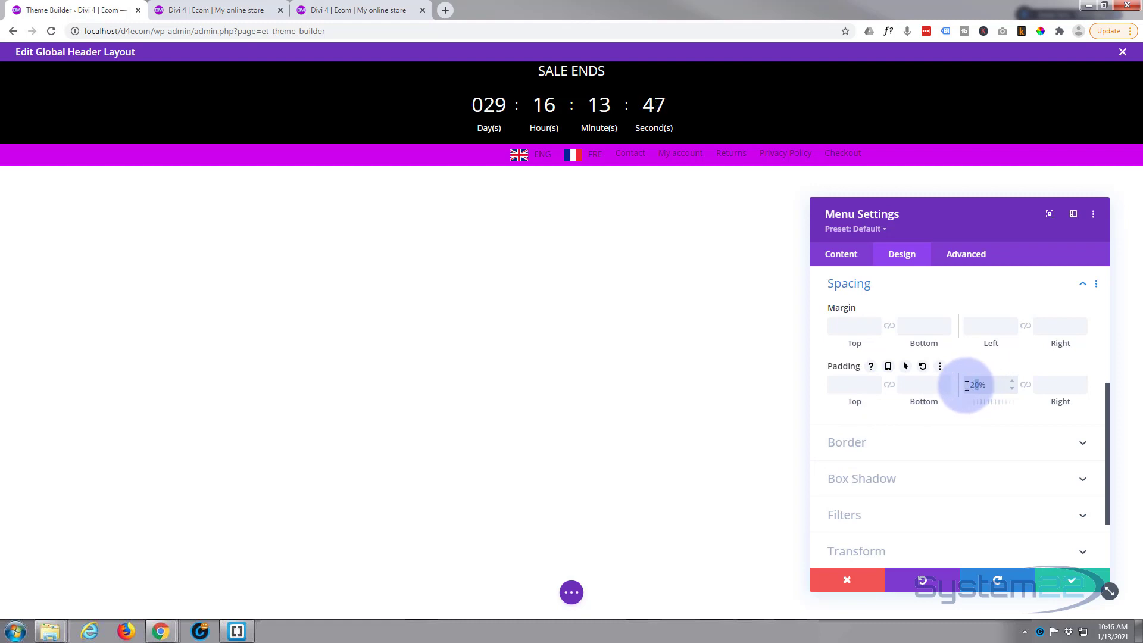
{"action": "left_click", "coordinate": [1072, 581]}
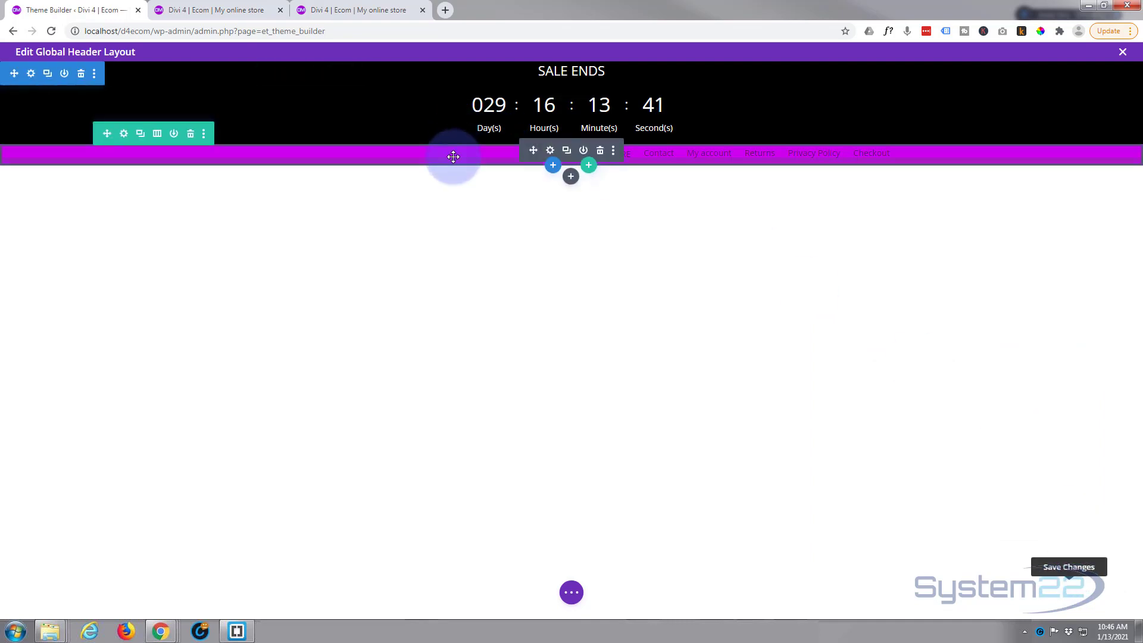
Duplicate the purple menu row, give the copy the background colour #0c71c3 and save its row settings.
{"action": "left_click", "coordinate": [141, 134]}
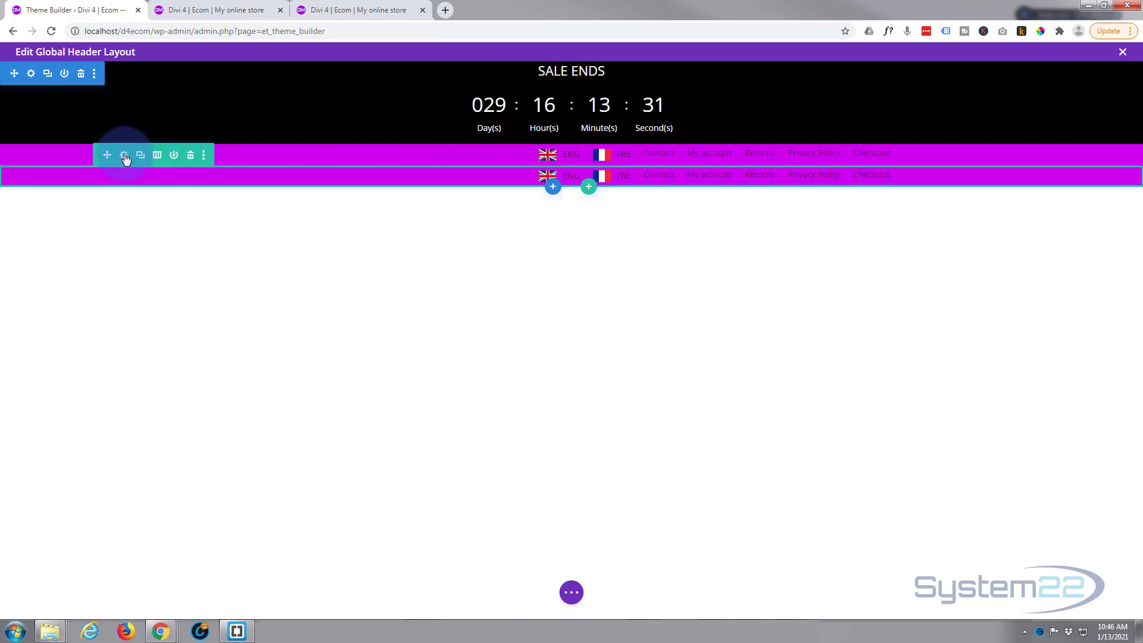
{"action": "left_click", "coordinate": [231, 10]}
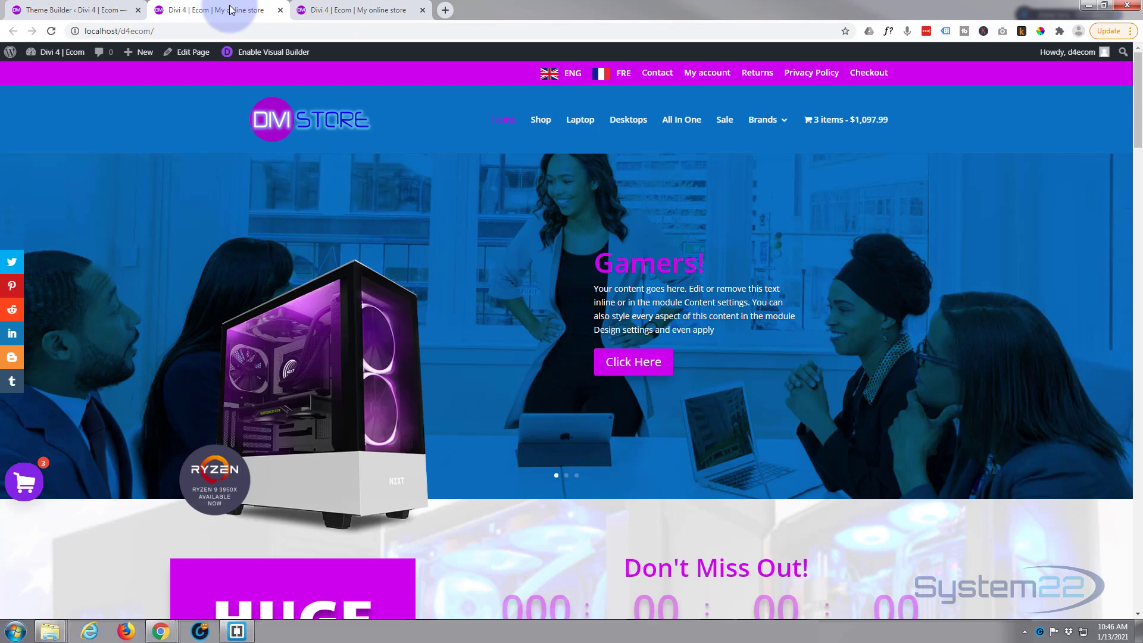
{"action": "left_click", "coordinate": [89, 10]}
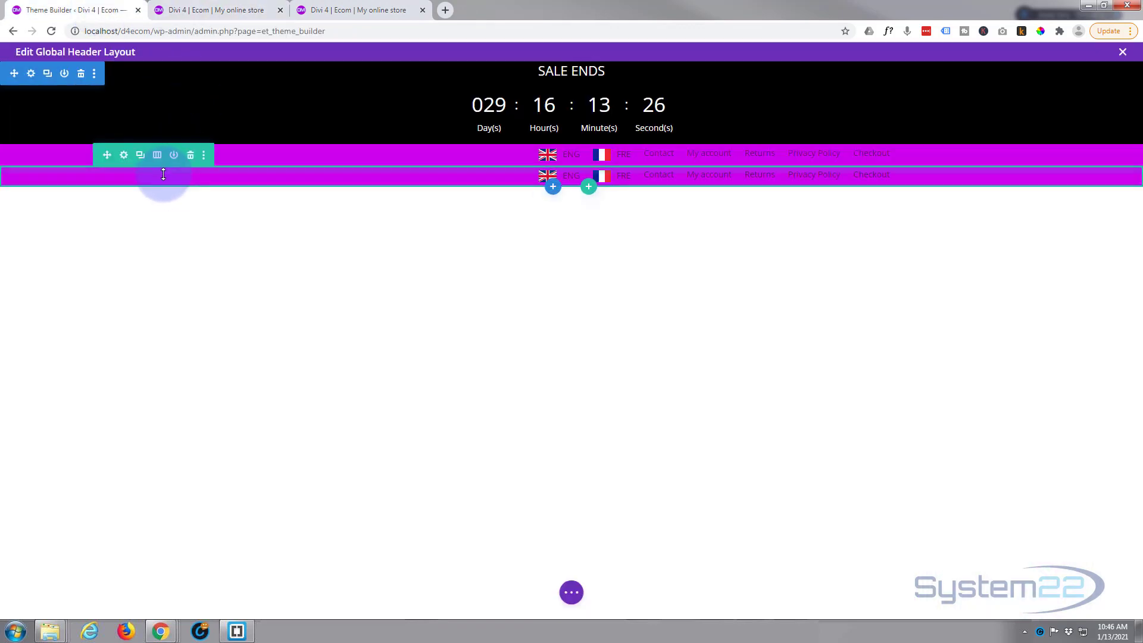
{"action": "left_click", "coordinate": [124, 155]}
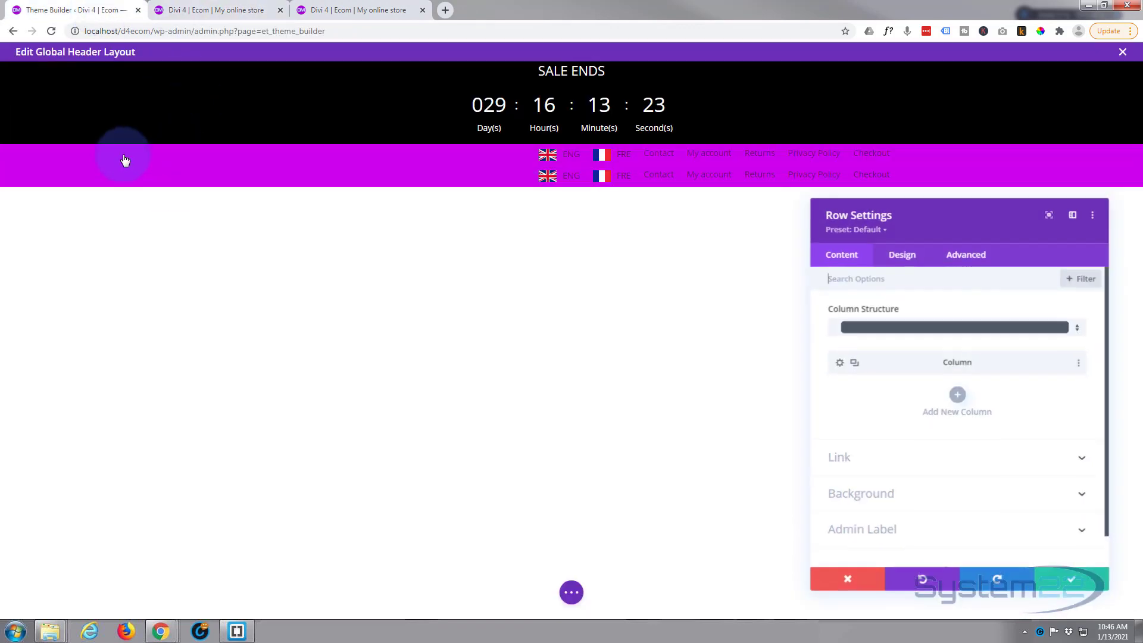
{"action": "left_click", "coordinate": [910, 495]}
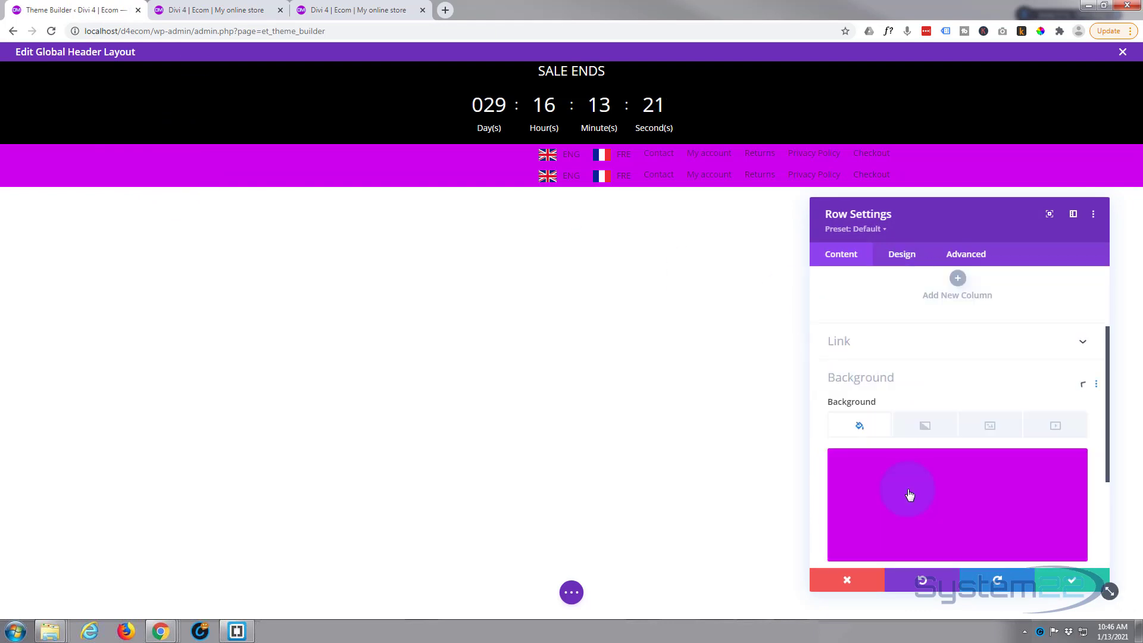
{"action": "scroll", "coordinate": [928, 501], "scroll_direction": "down", "scroll_amount": 1}
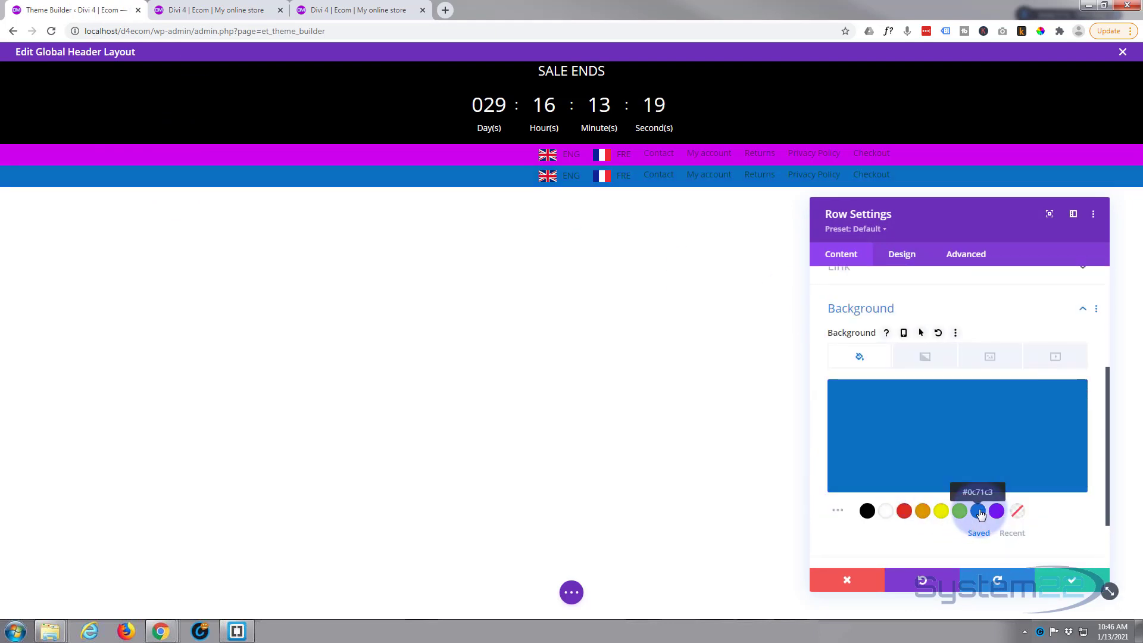
{"action": "left_click", "coordinate": [1059, 578]}
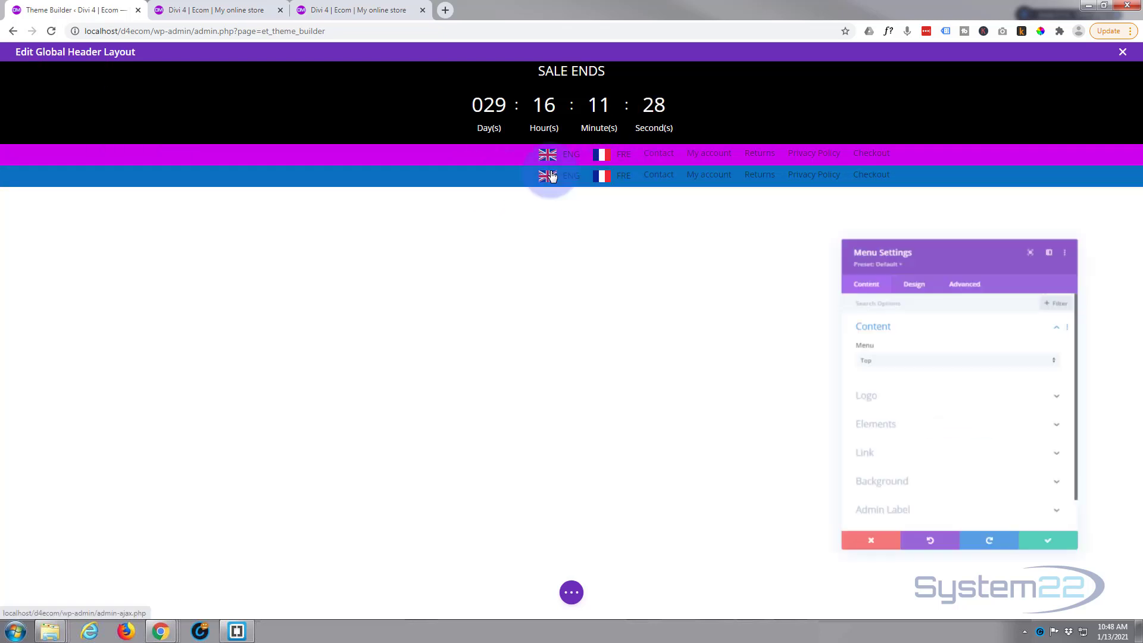
Switch the blue row's menu module to the cats menu and set its layout style to Left Aligned.
{"action": "left_click", "coordinate": [922, 352]}
{"action": "left_click", "coordinate": [908, 369]}
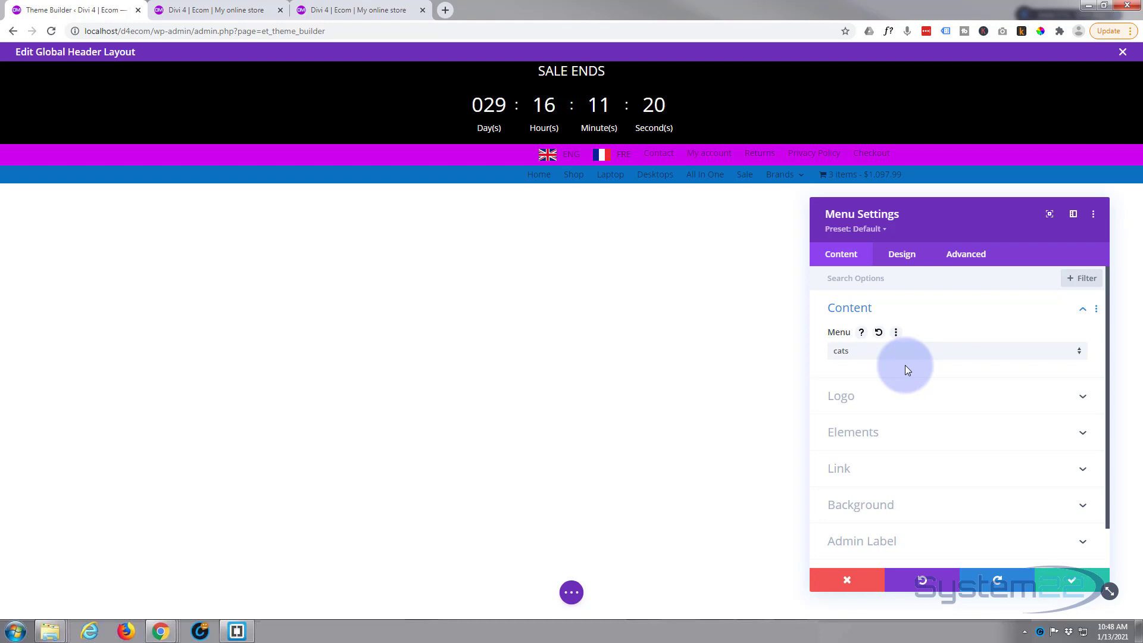
{"action": "left_click", "coordinate": [904, 256]}
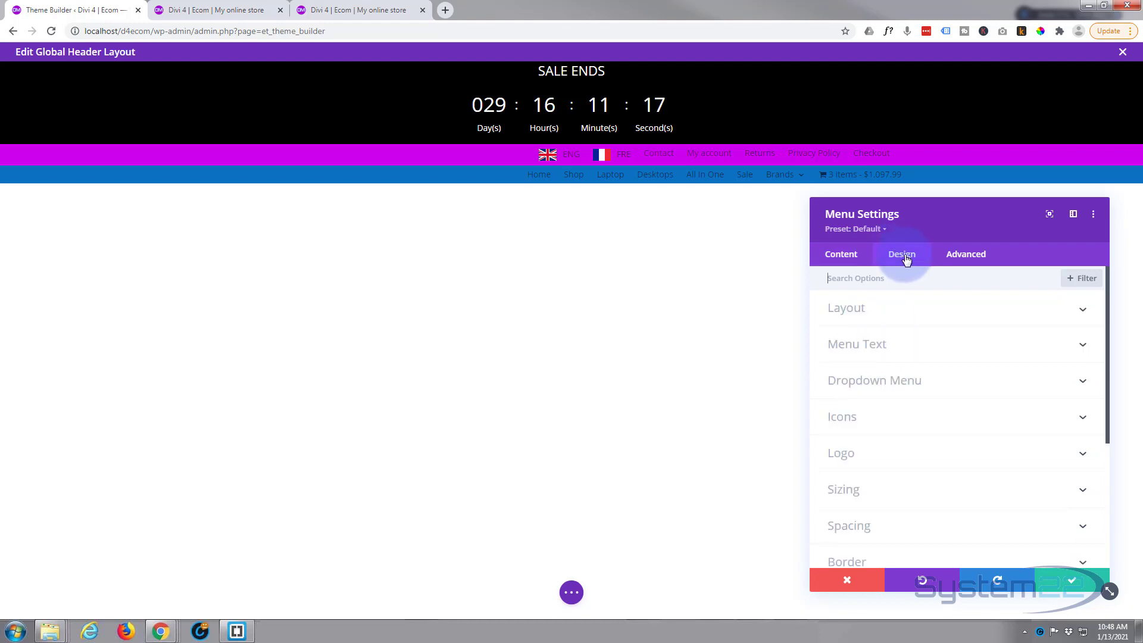
{"action": "left_click", "coordinate": [924, 310]}
{"action": "left_click", "coordinate": [905, 356]}
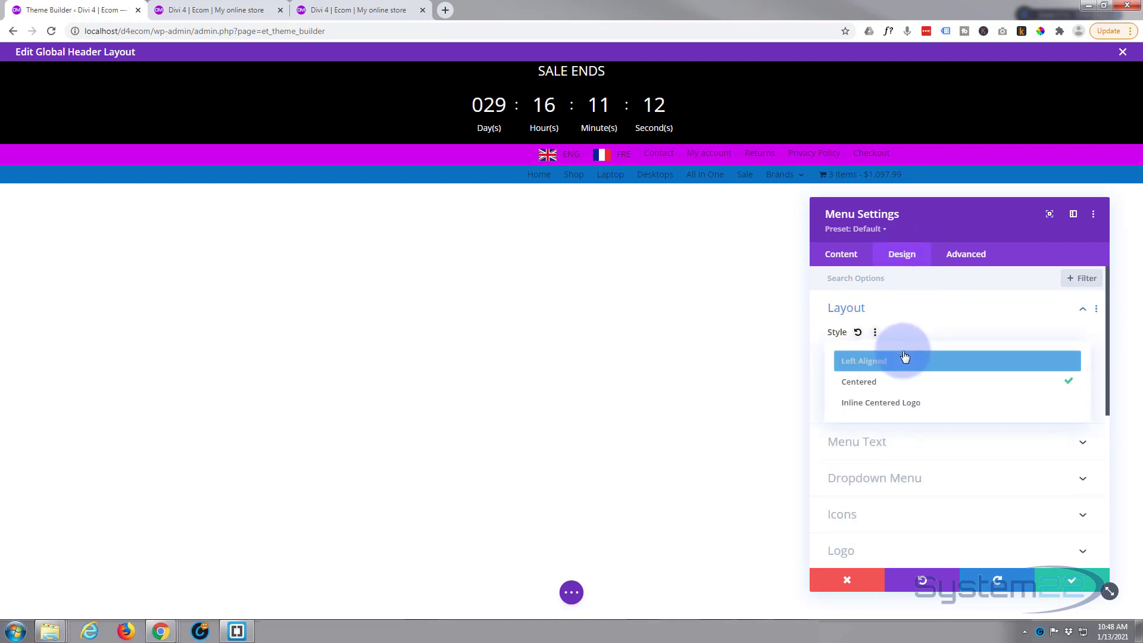
{"action": "left_click", "coordinate": [898, 363]}
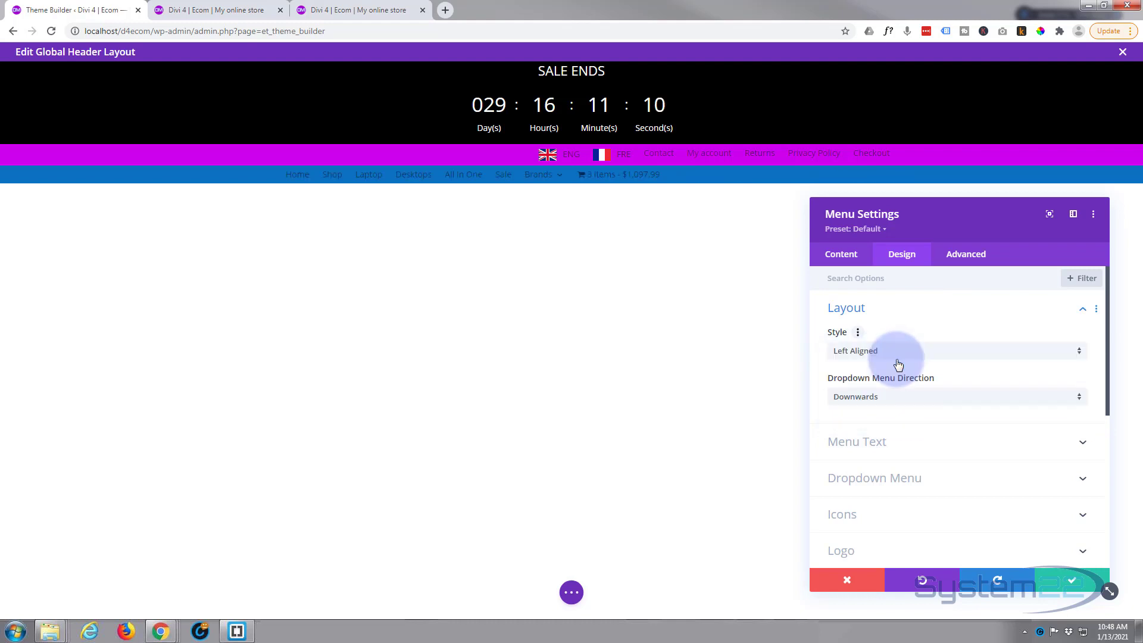
Add the Divi Store image logo80.png from the media library as the blue menu's logo.
{"action": "left_click", "coordinate": [841, 256]}
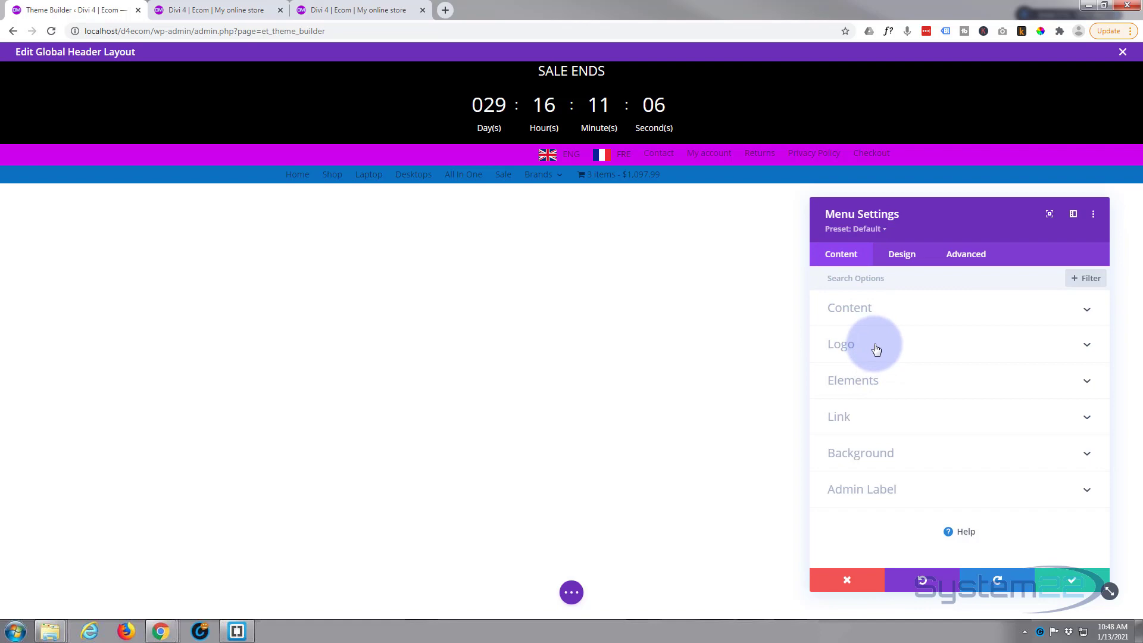
{"action": "left_click", "coordinate": [877, 348]}
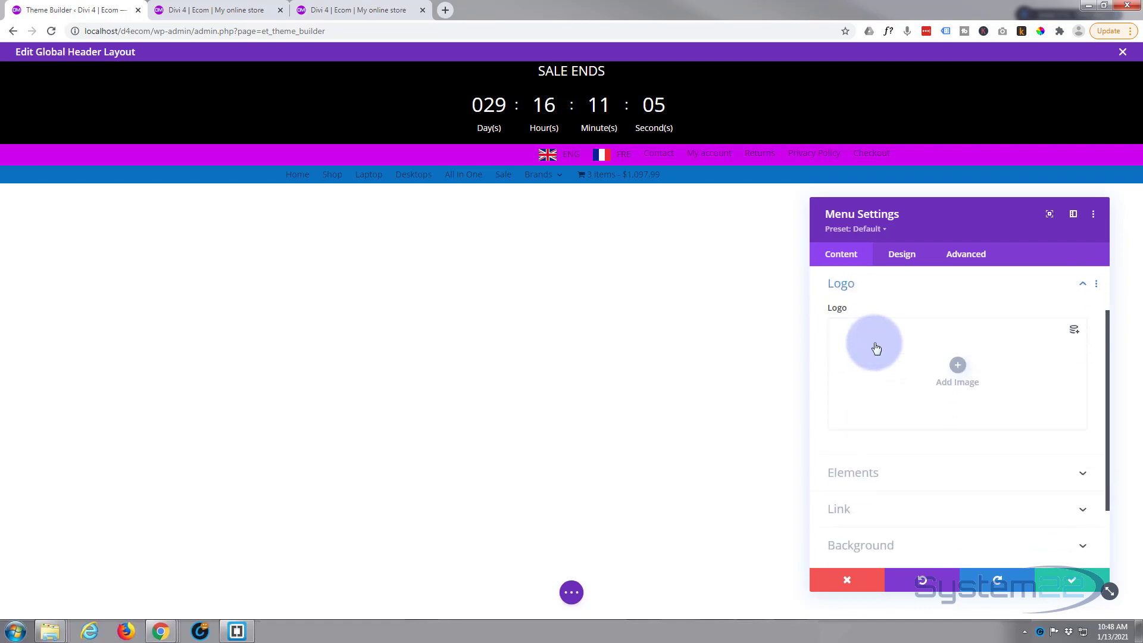
{"action": "left_click", "coordinate": [953, 365]}
{"action": "scroll", "coordinate": [631, 345], "scroll_direction": "down", "scroll_amount": 5}
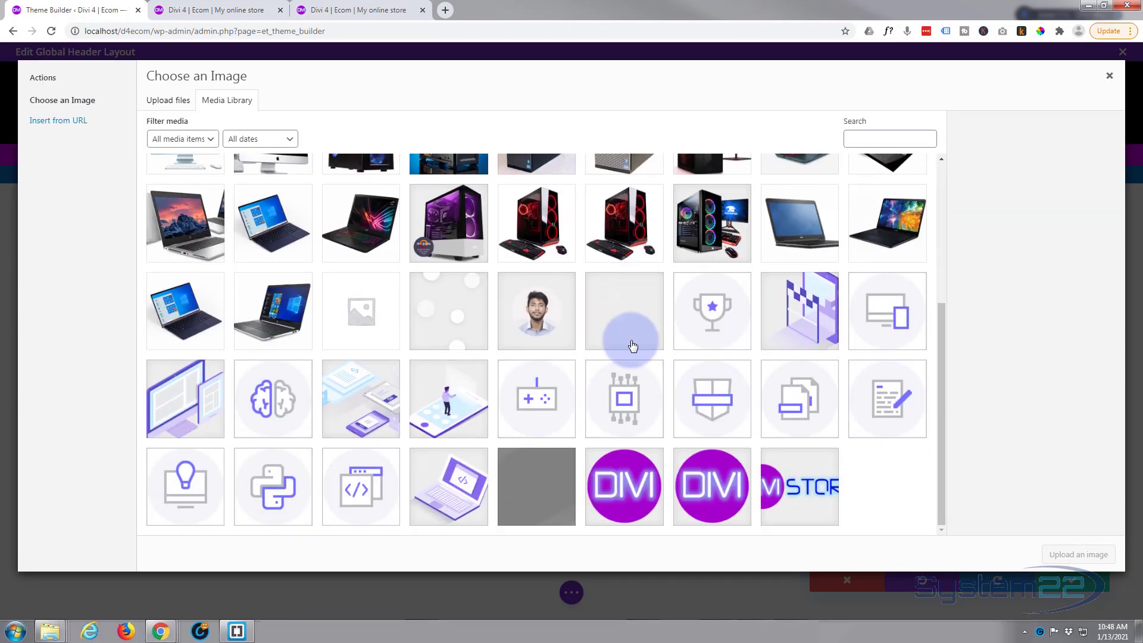
{"action": "left_click", "coordinate": [798, 479]}
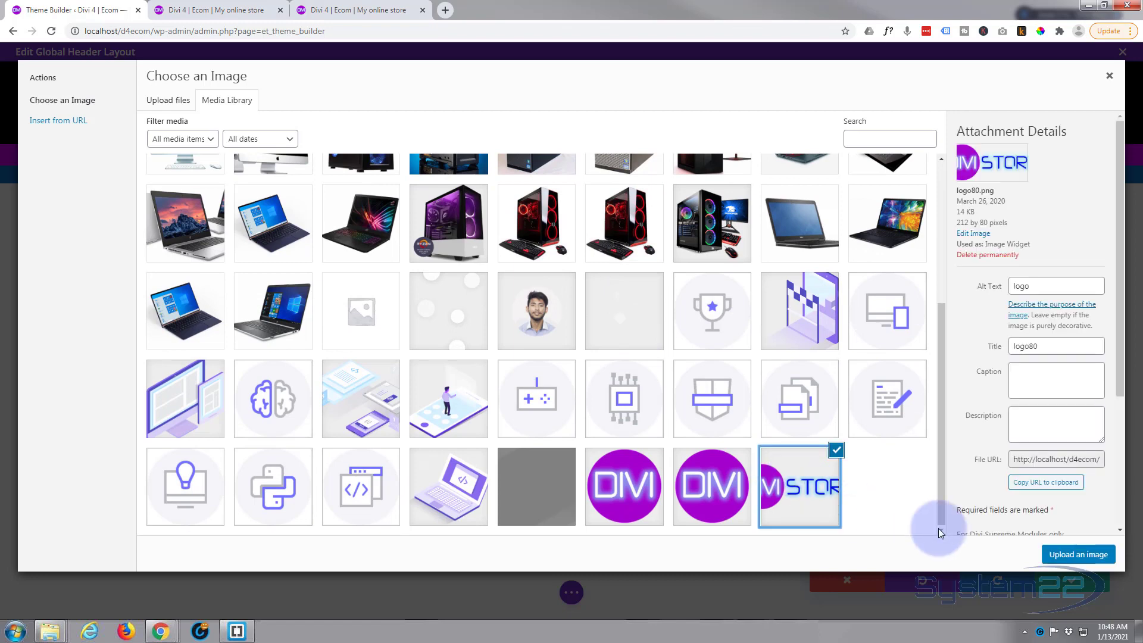
{"action": "left_click", "coordinate": [1078, 554]}
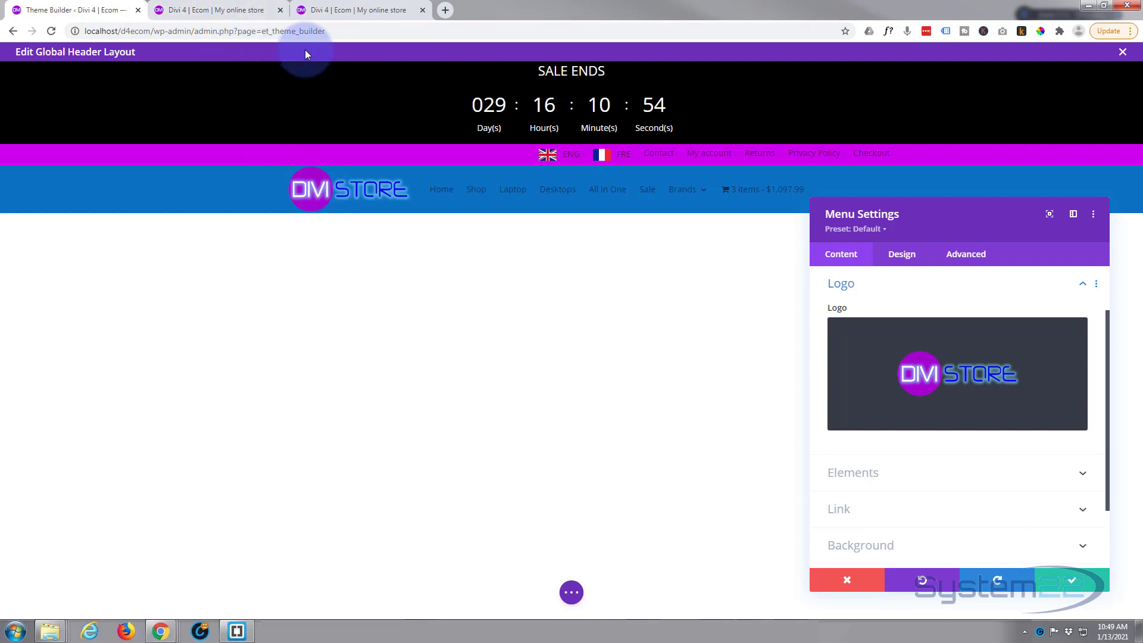
Compare the blue bar's logo and menu positions with those in the store page's existing header.
{"action": "left_click", "coordinate": [230, 10]}
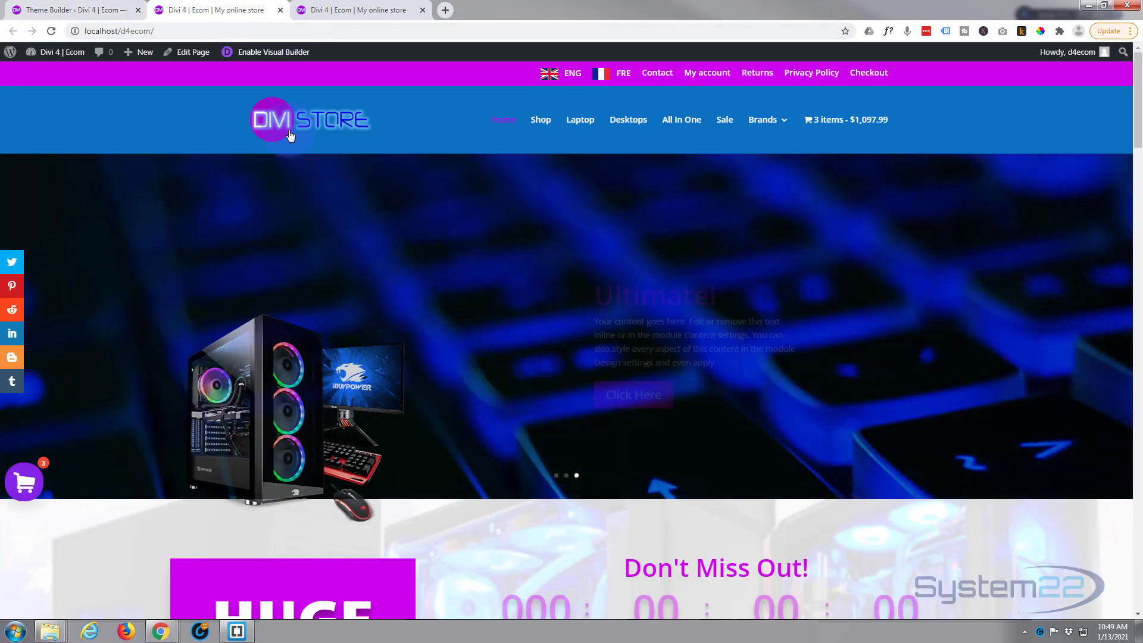
{"action": "left_click", "coordinate": [90, 15]}
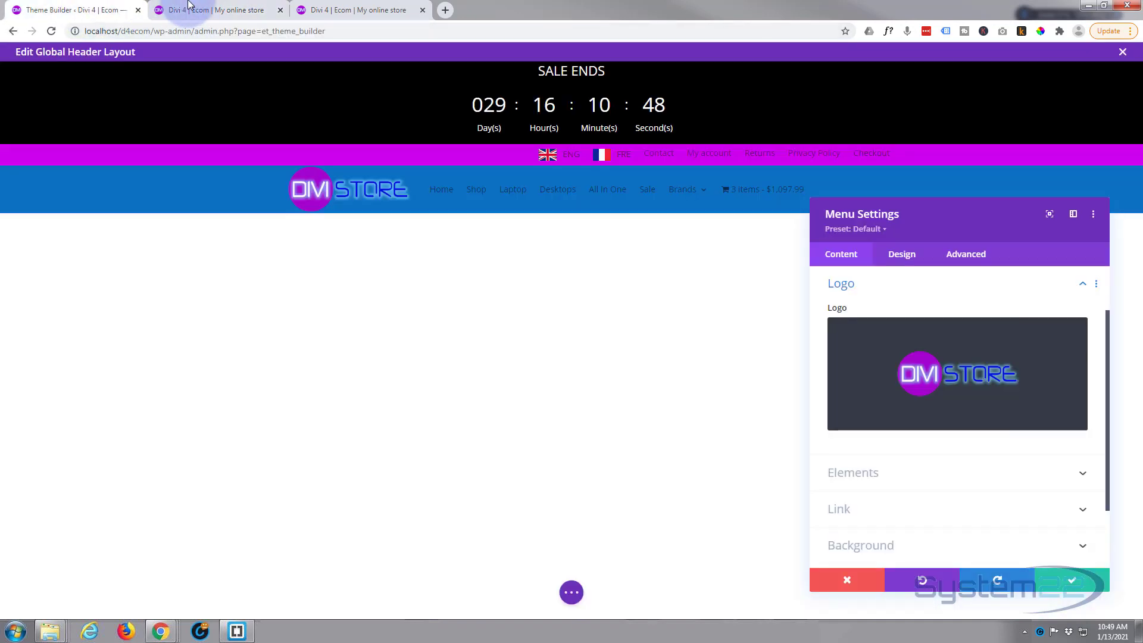
{"action": "left_click", "coordinate": [230, 10]}
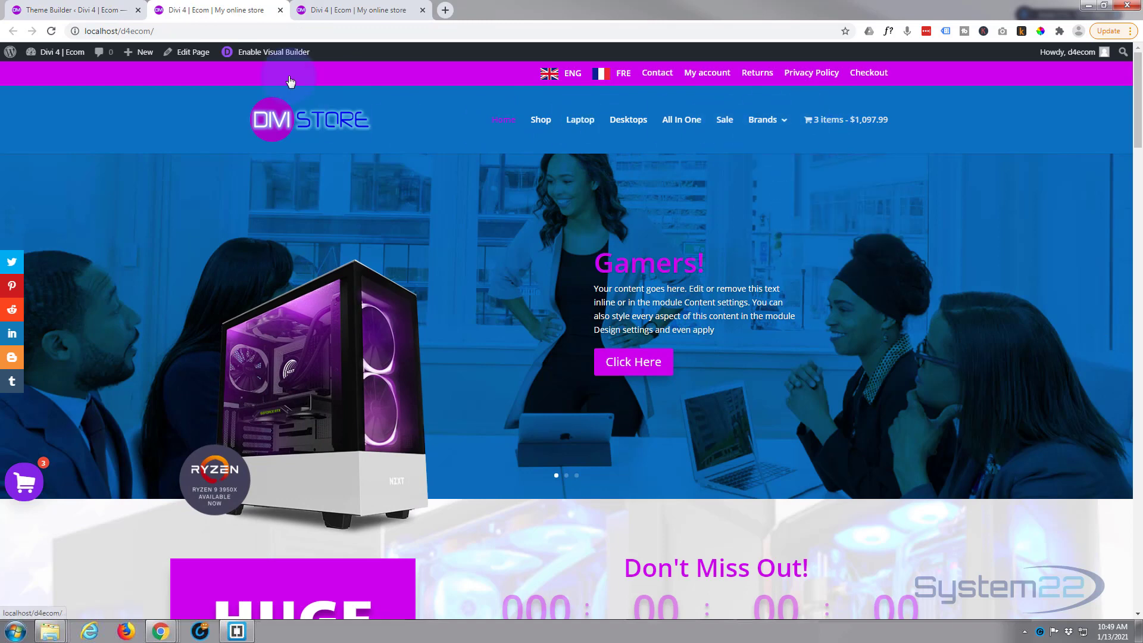
{"action": "left_click", "coordinate": [78, 13]}
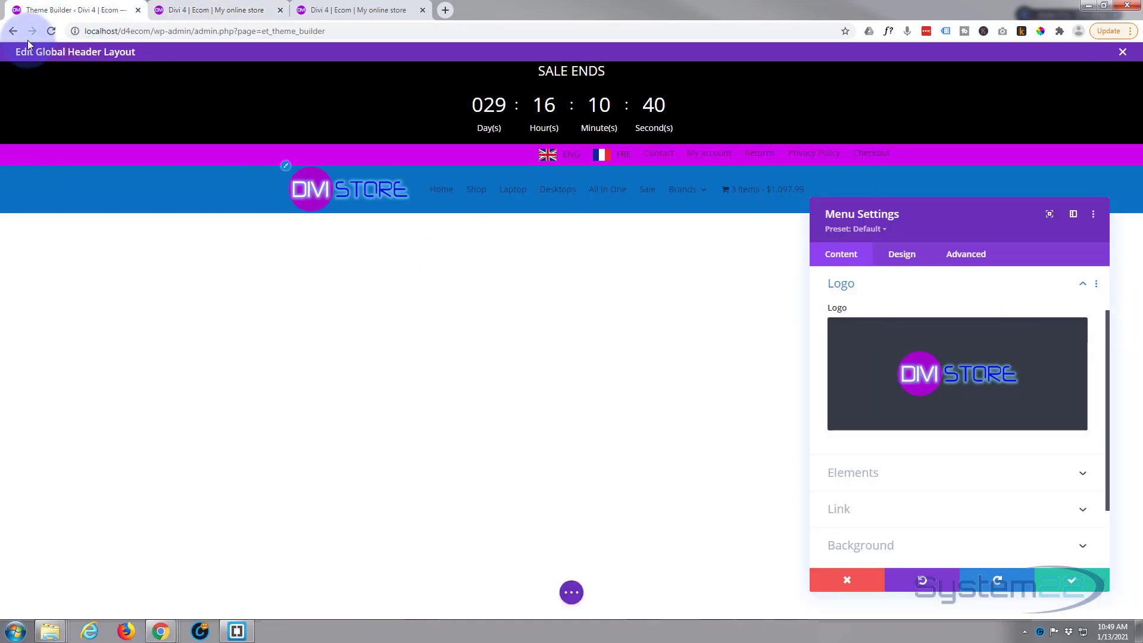
{"action": "left_click", "coordinate": [204, 11]}
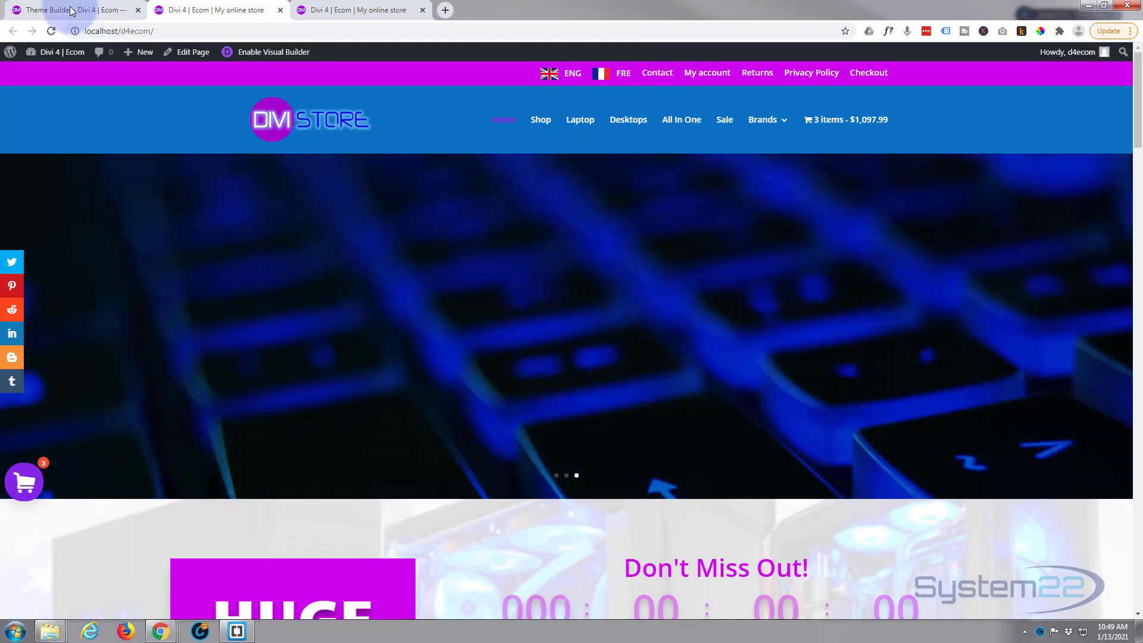
Set the blue menu's active link colour to #cd00ed and its menu text colour to white #ffffff.
{"action": "left_click", "coordinate": [71, 11]}
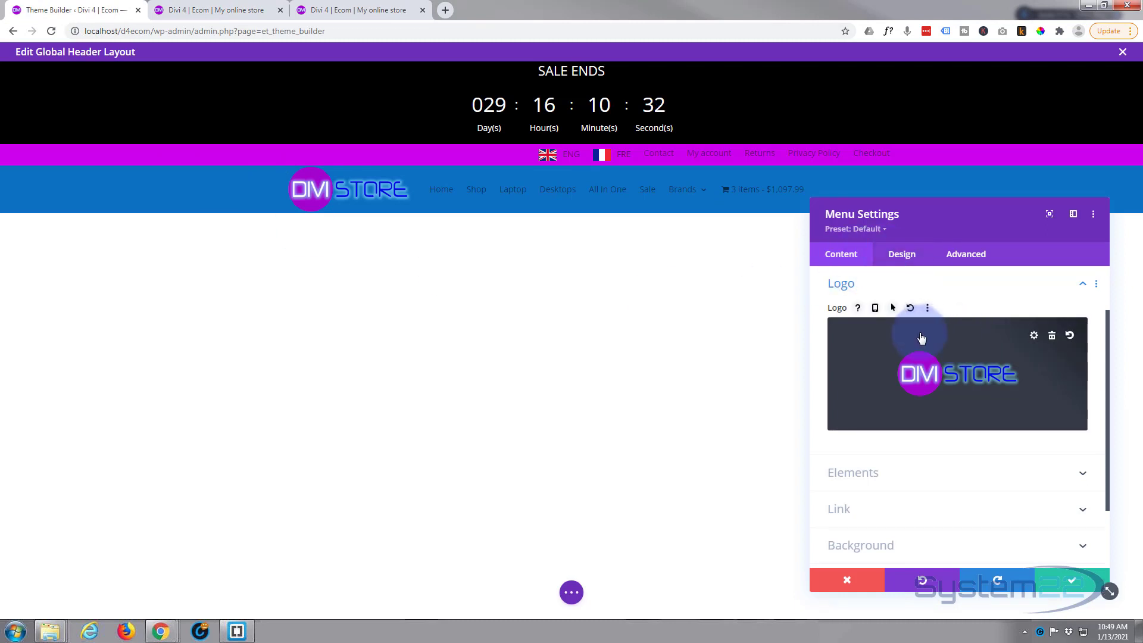
{"action": "left_click", "coordinate": [899, 256]}
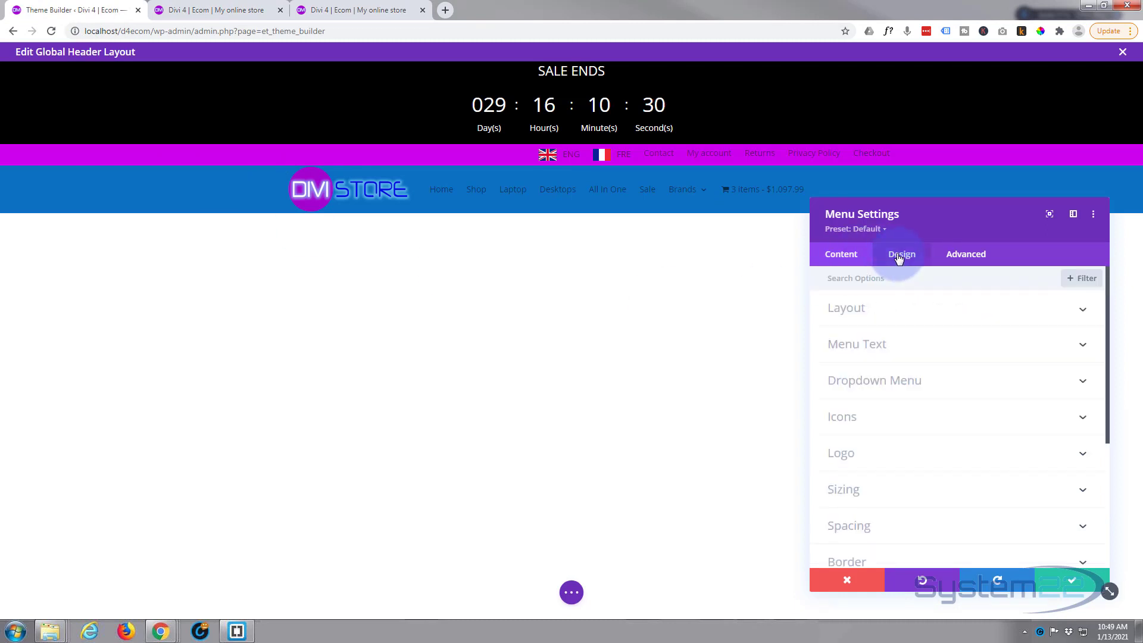
{"action": "left_click", "coordinate": [929, 380]}
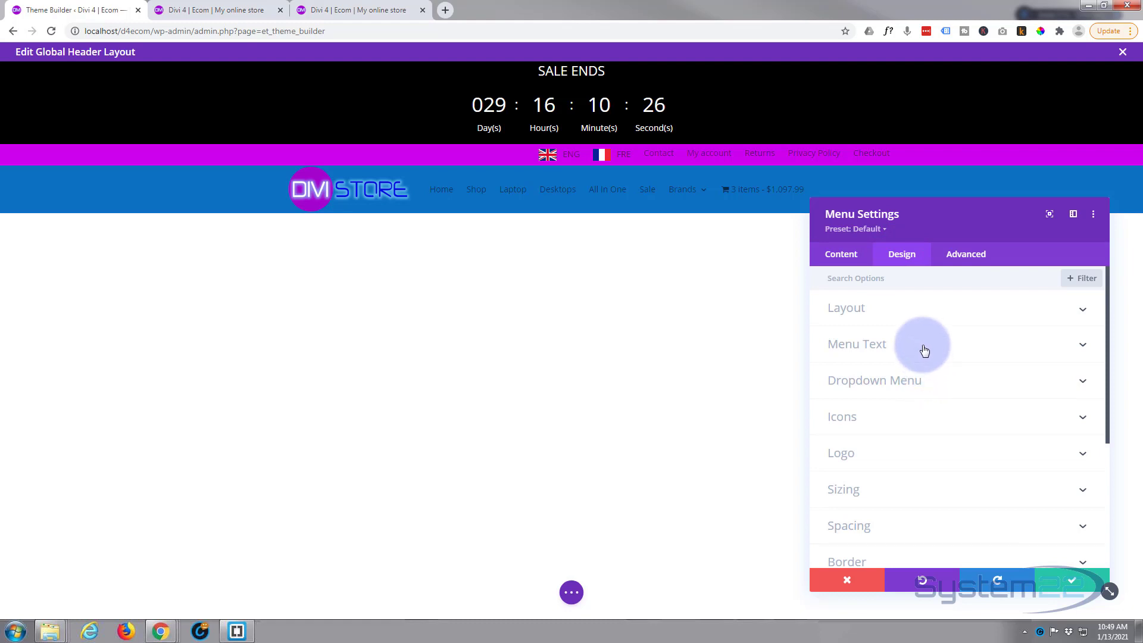
{"action": "left_click", "coordinate": [925, 349]}
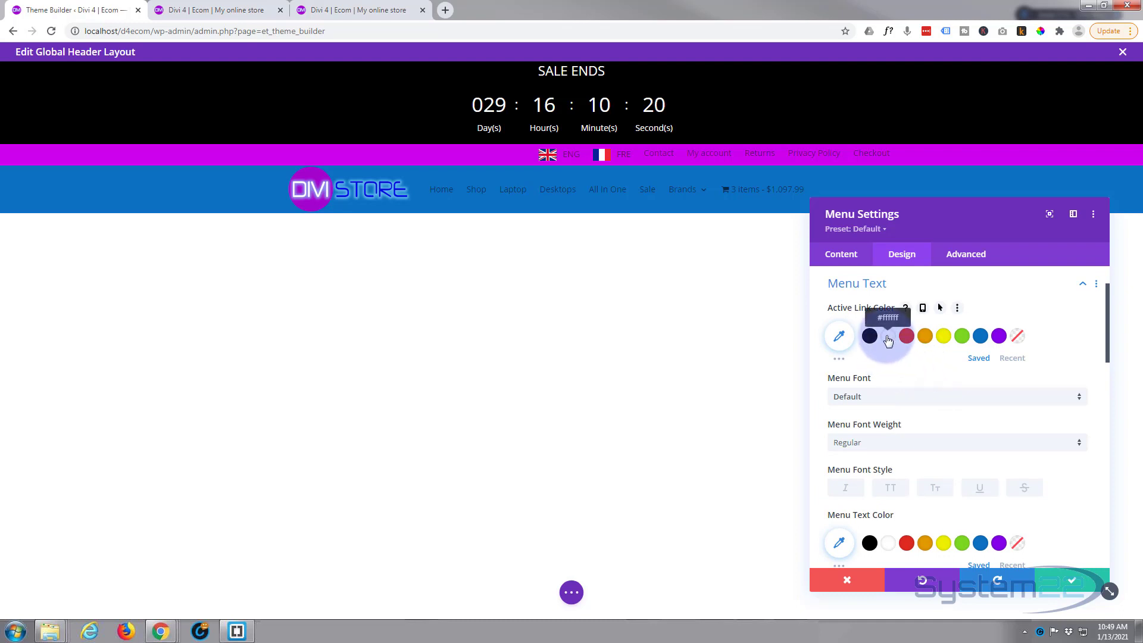
{"action": "left_click", "coordinate": [839, 335]}
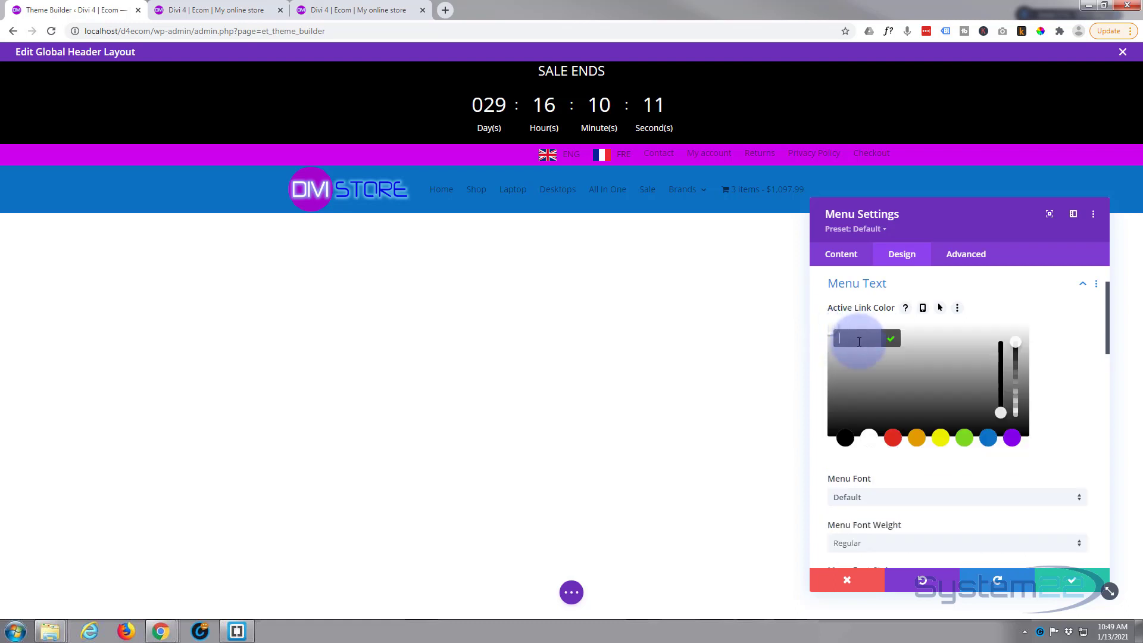
{"action": "type", "text": "#cd00ed"}
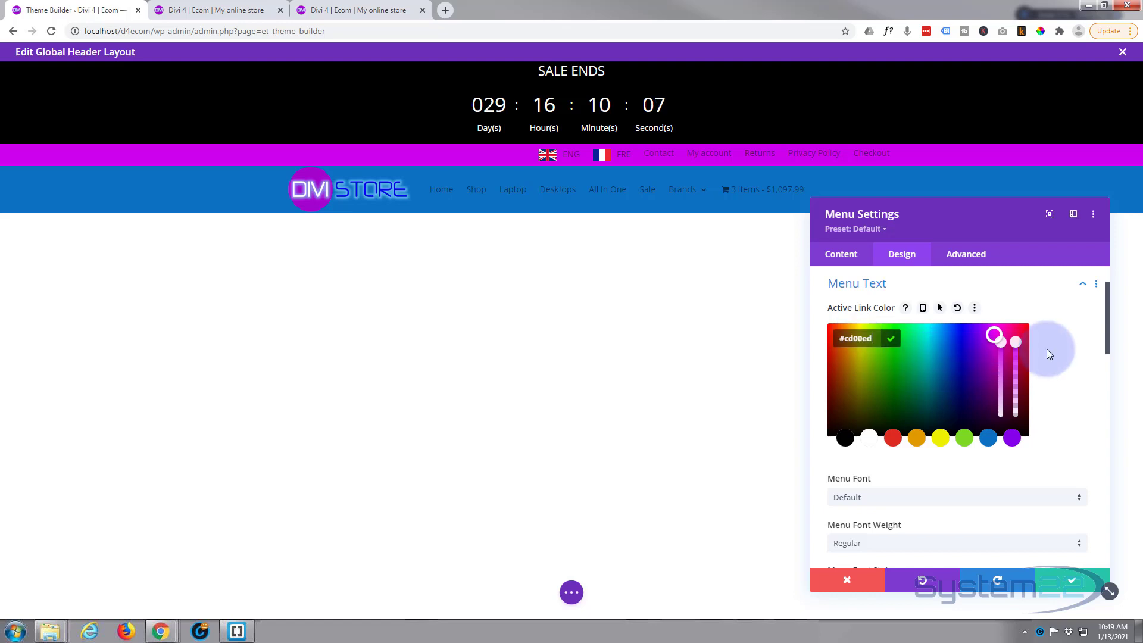
{"action": "left_click", "coordinate": [1063, 346]}
{"action": "scroll", "coordinate": [1039, 355], "scroll_direction": "down", "scroll_amount": 3}
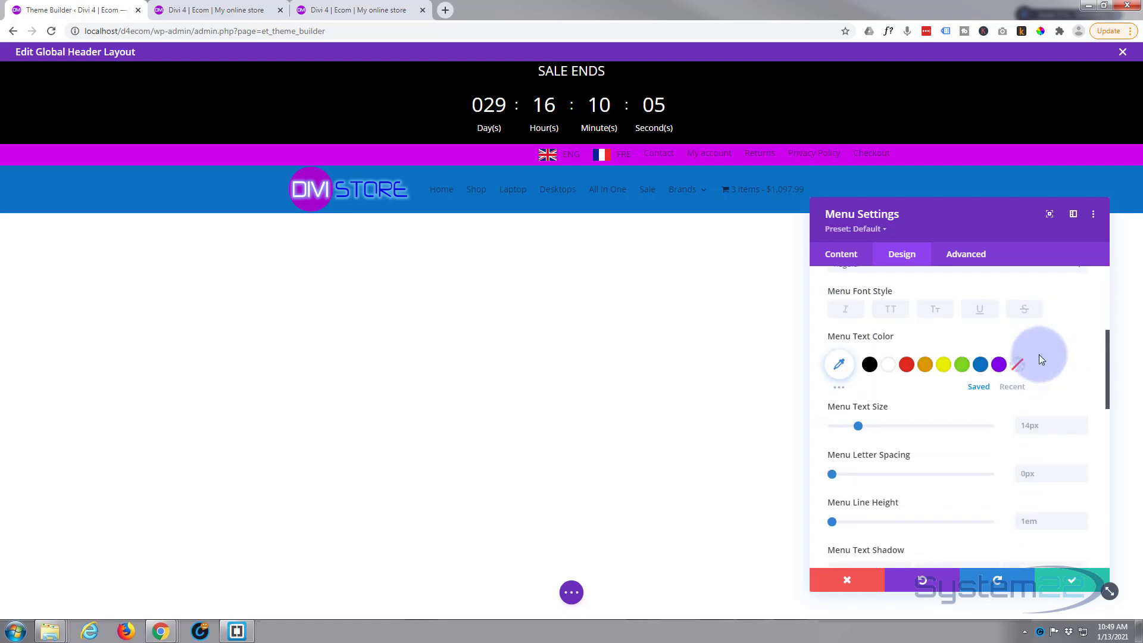
{"action": "left_click", "coordinate": [889, 365]}
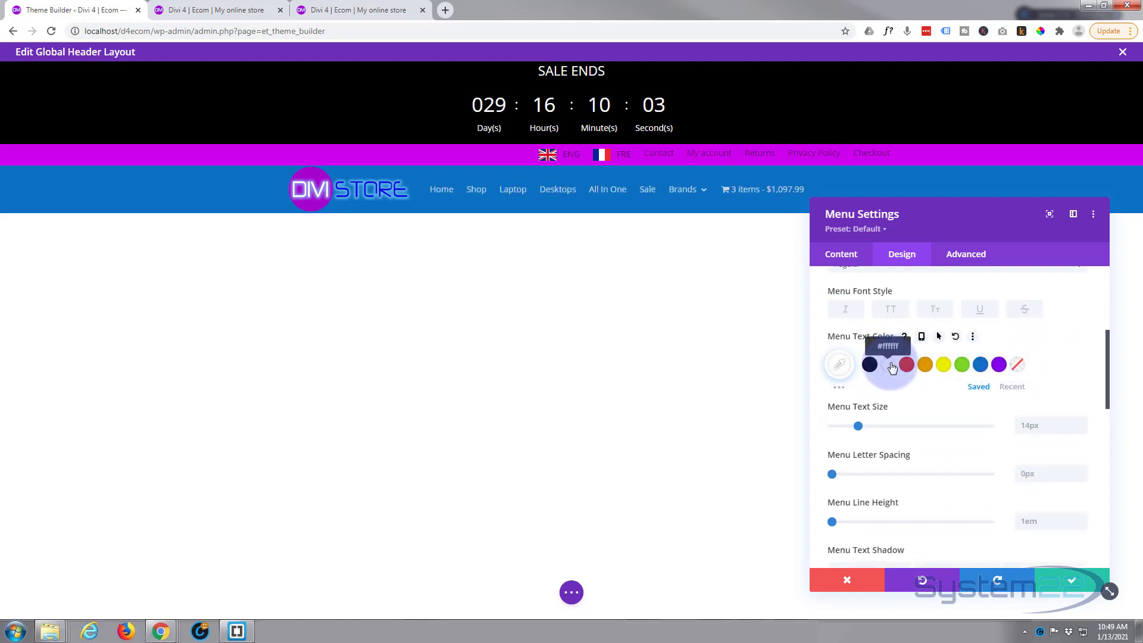
Set the blue menu module's left padding to 30%.
{"action": "scroll", "coordinate": [893, 366], "scroll_direction": "down", "scroll_amount": 4}
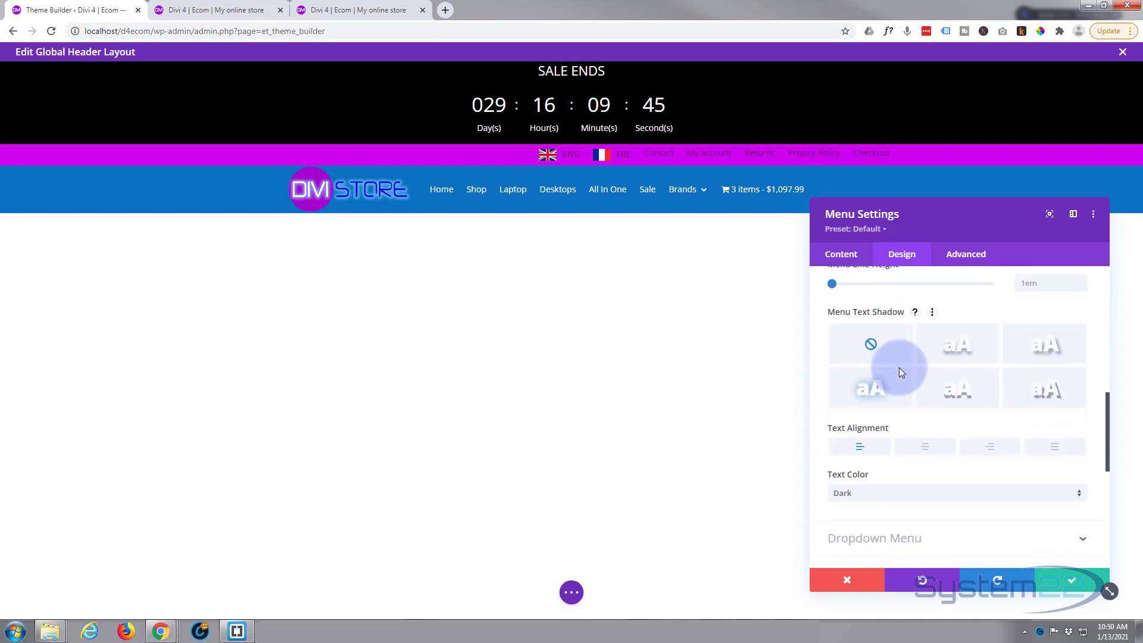
{"action": "scroll", "coordinate": [881, 357], "scroll_direction": "down", "scroll_amount": 2}
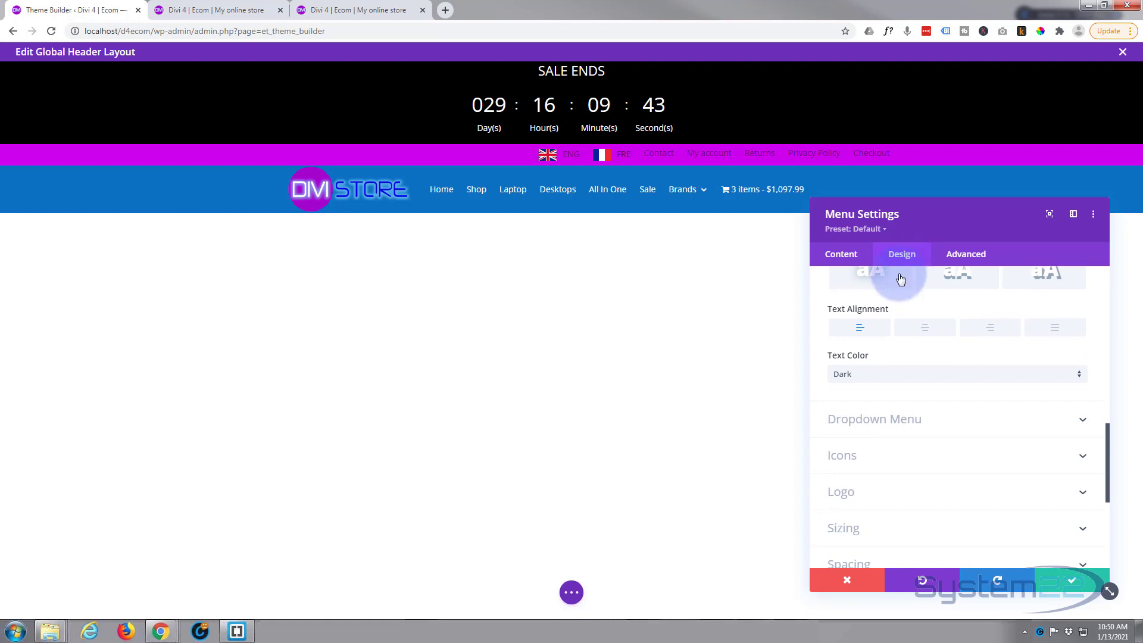
{"action": "scroll", "coordinate": [896, 341], "scroll_direction": "up", "scroll_amount": 4}
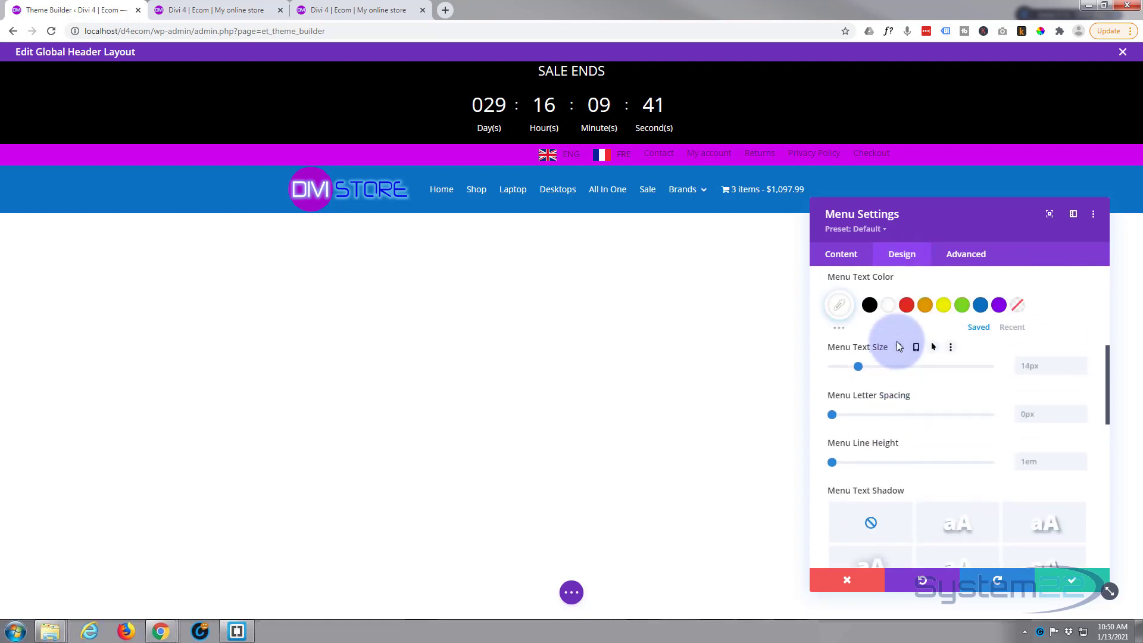
{"action": "scroll", "coordinate": [899, 347], "scroll_direction": "down", "scroll_amount": 6}
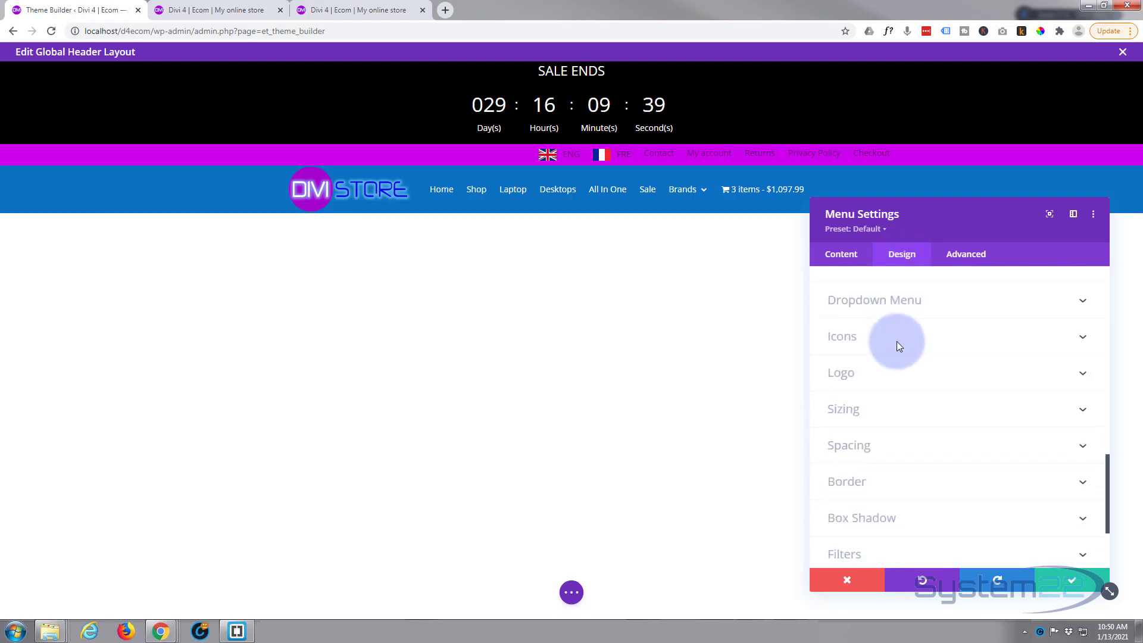
{"action": "left_click", "coordinate": [917, 451]}
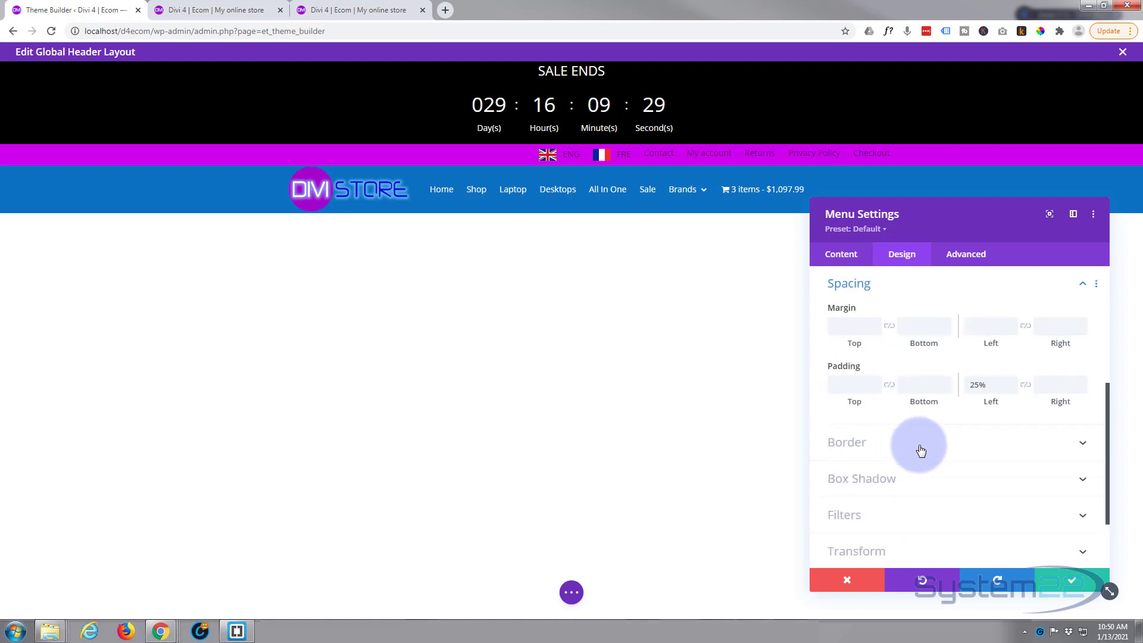
{"action": "left_click_drag", "start_coordinate": [971, 385], "coordinate": [994, 381]}
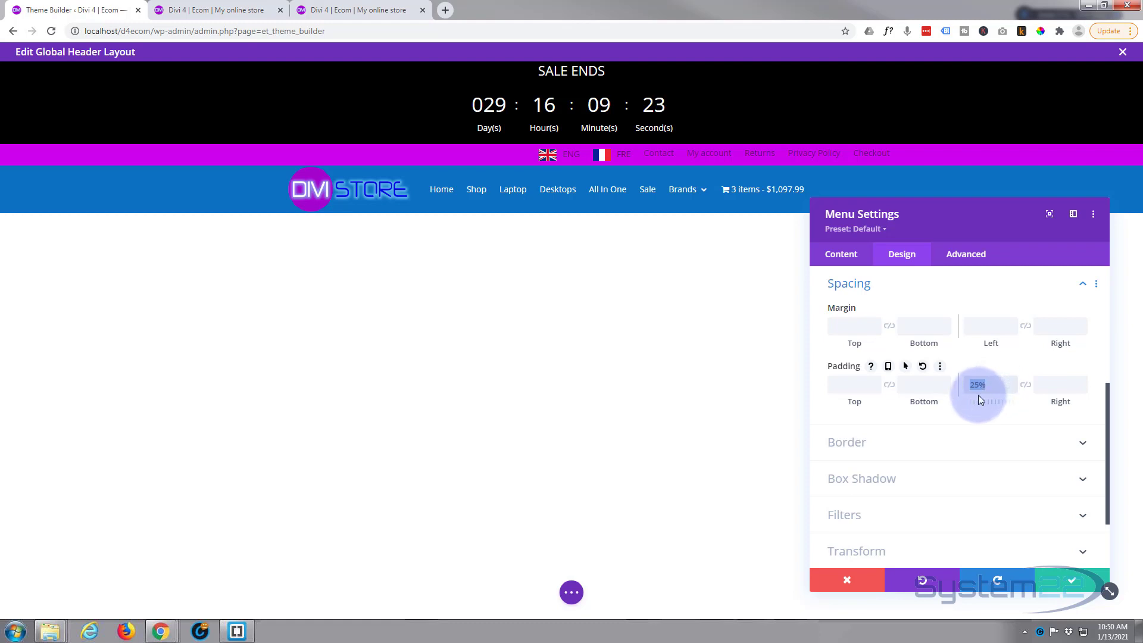
{"action": "key", "text": "BackSpace"}
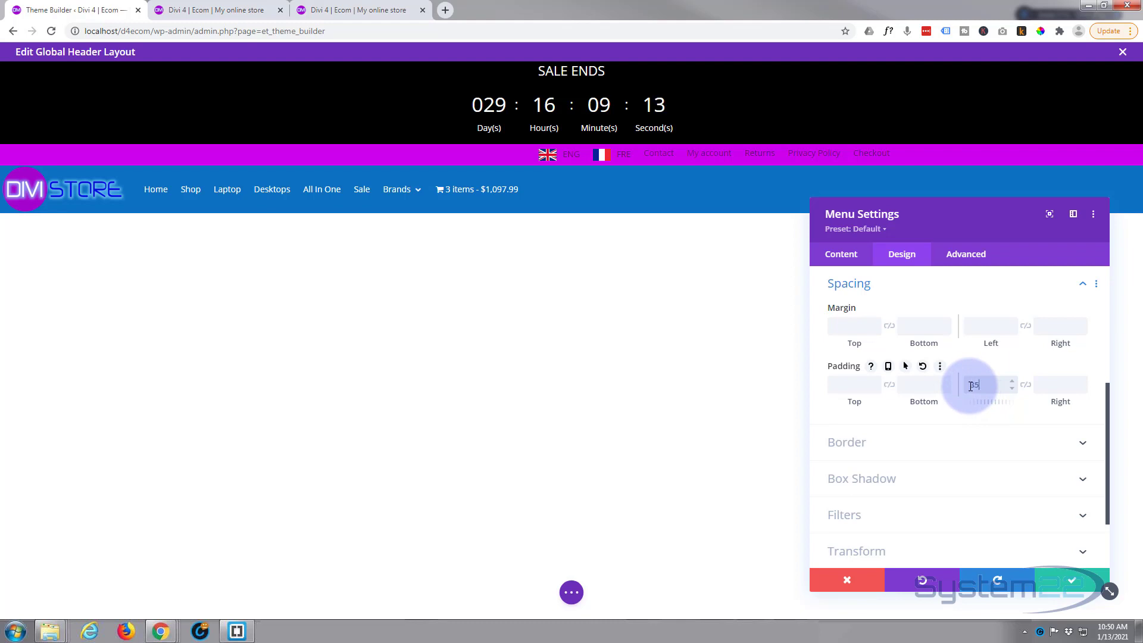
{"action": "type", "text": "35px"}
{"action": "type", "text": "%"}
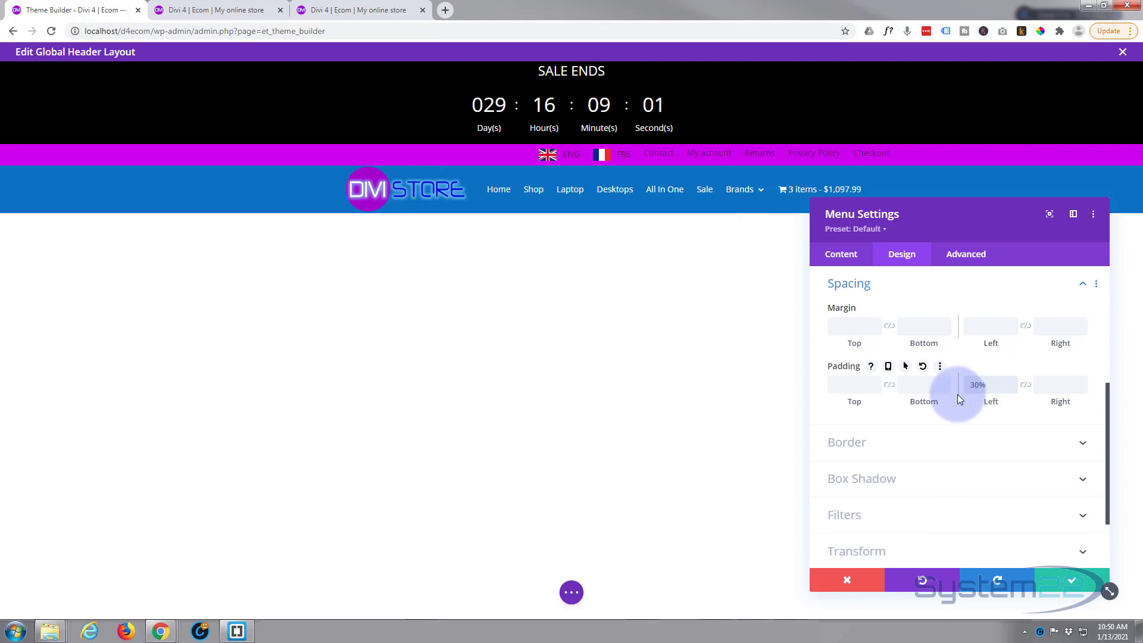
Check the bar height in the store page's existing header and give the blue menu linked top and bottom padding of 30px.
{"action": "left_click", "coordinate": [254, 10]}
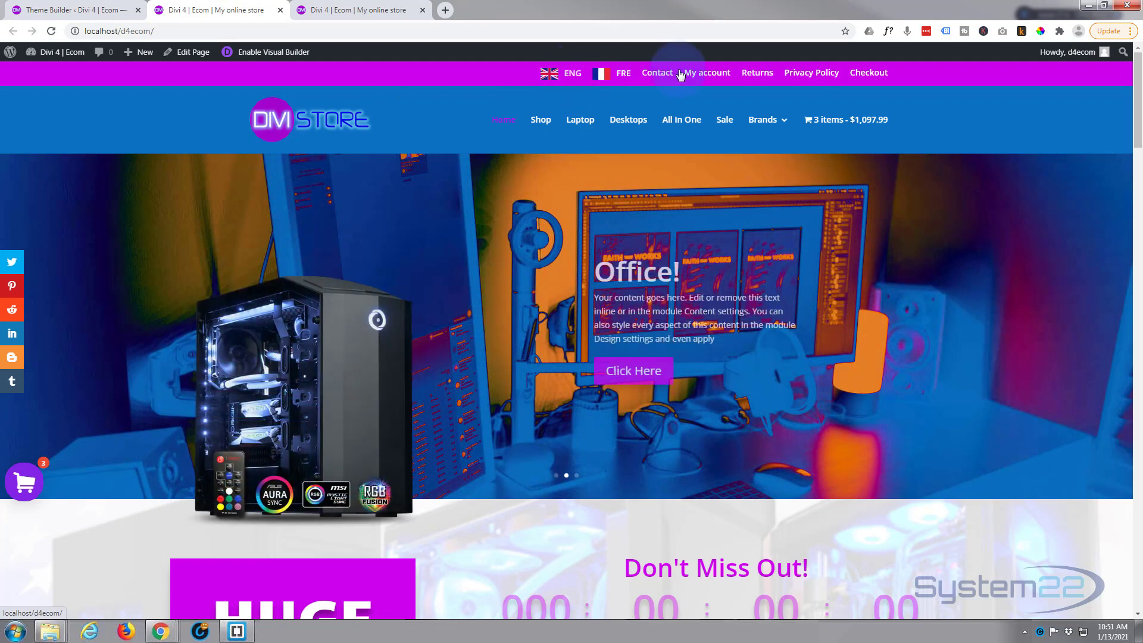
{"action": "left_click", "coordinate": [74, 10]}
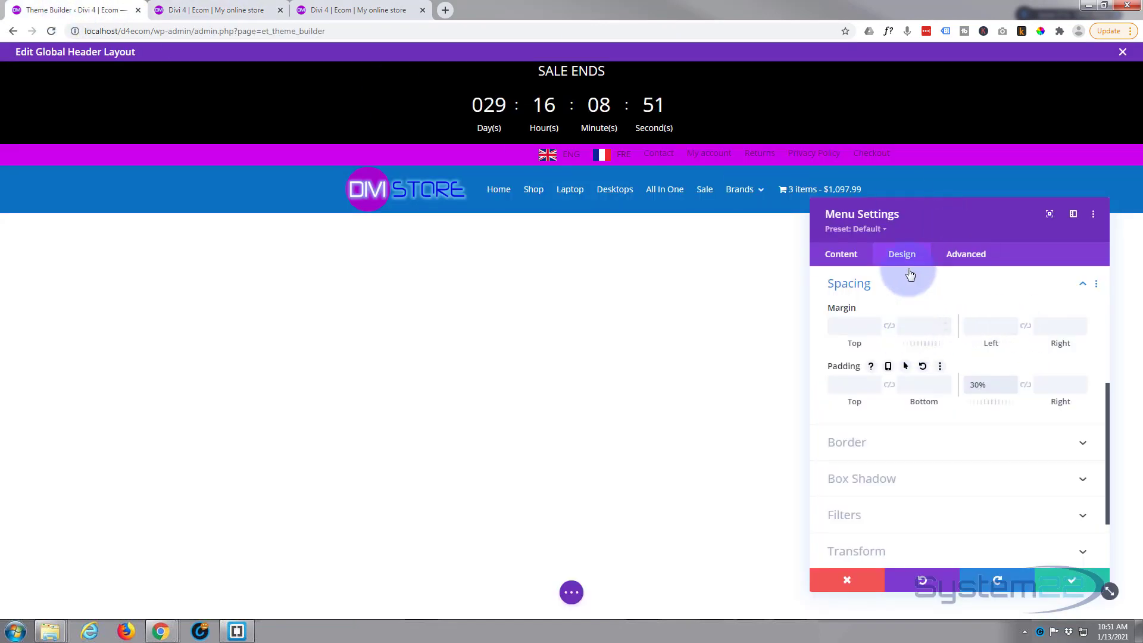
{"action": "left_click", "coordinate": [844, 384]}
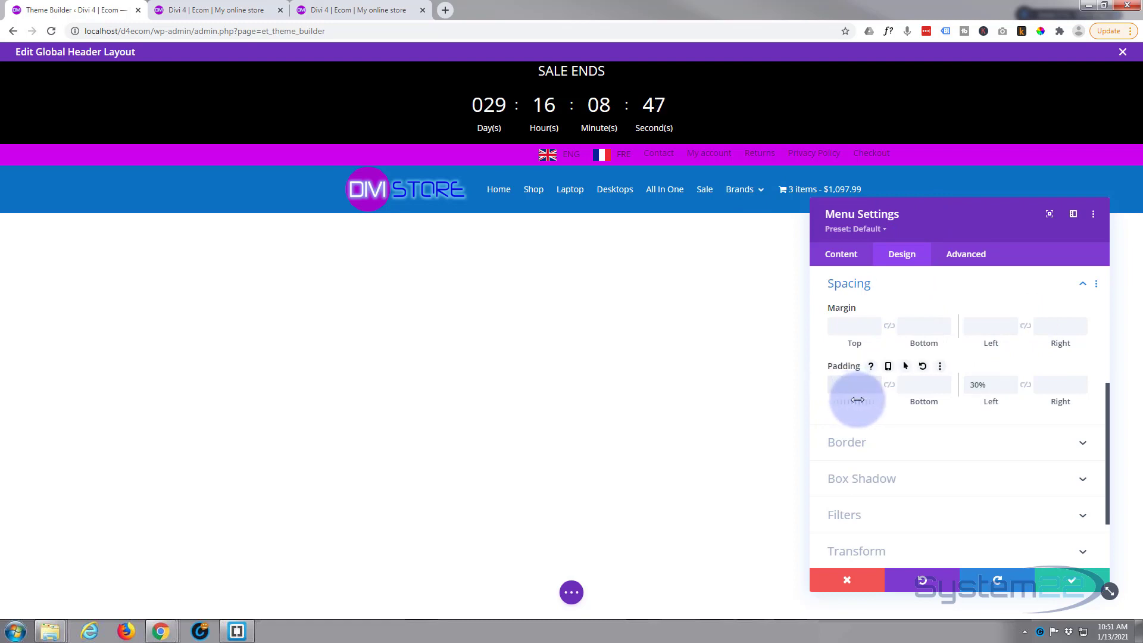
{"action": "type", "text": "30"}
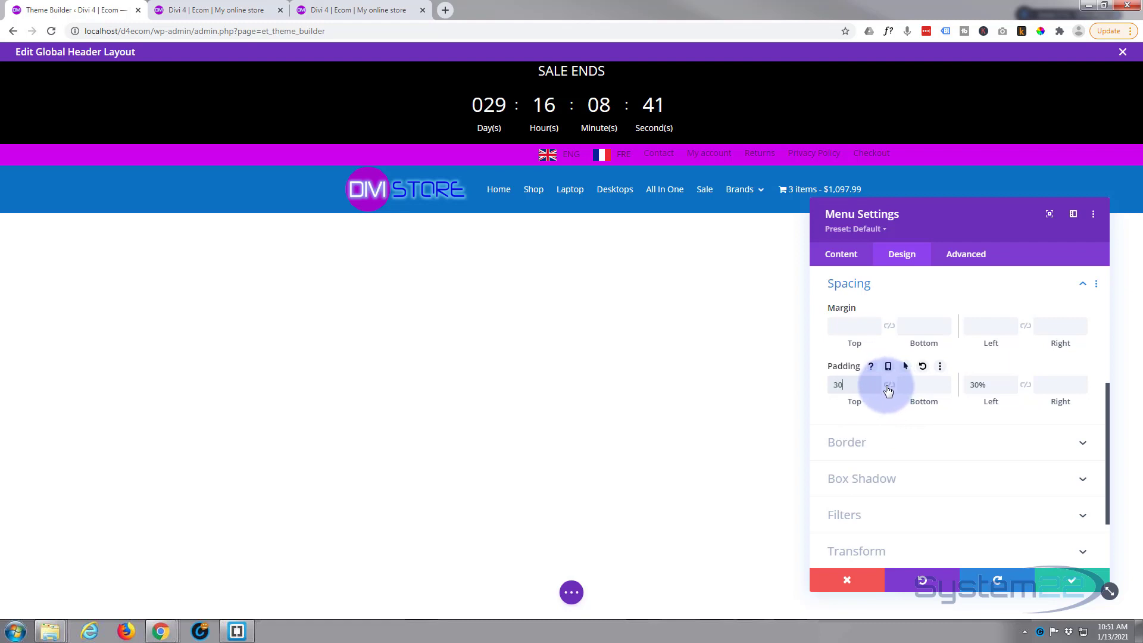
{"action": "left_click", "coordinate": [889, 386]}
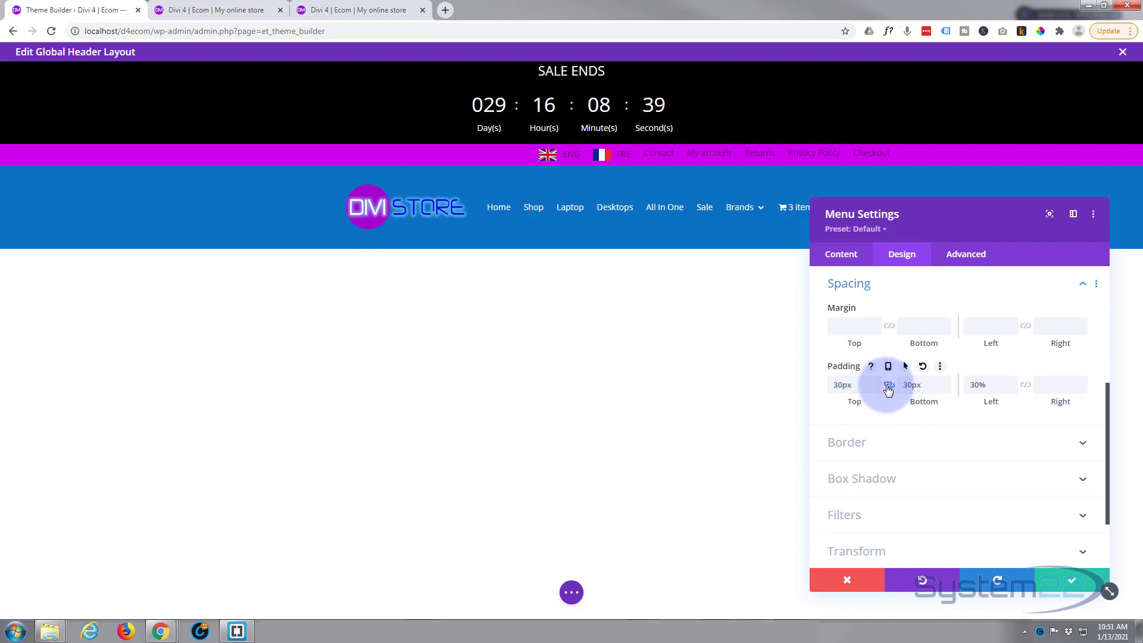
Recheck the store page's header, set the blue menu's linked top and bottom padding to 20px and save the module.
{"action": "left_click", "coordinate": [238, 12]}
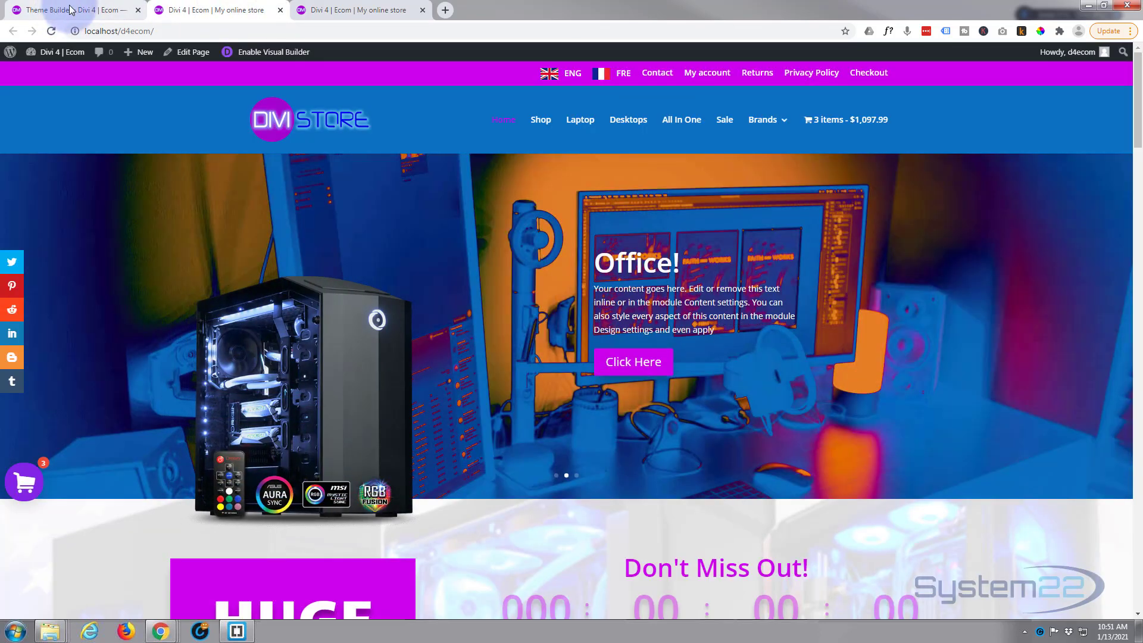
{"action": "left_click", "coordinate": [70, 11]}
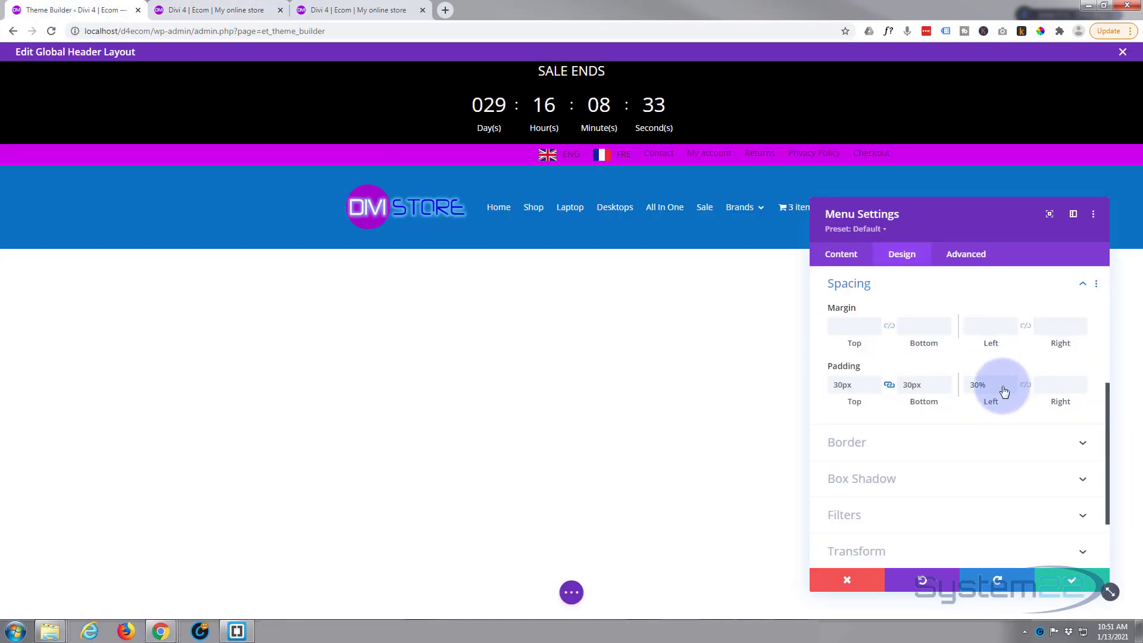
{"action": "left_click", "coordinate": [836, 385]}
{"action": "left_click_drag", "start_coordinate": [836, 384], "coordinate": [838, 385]}
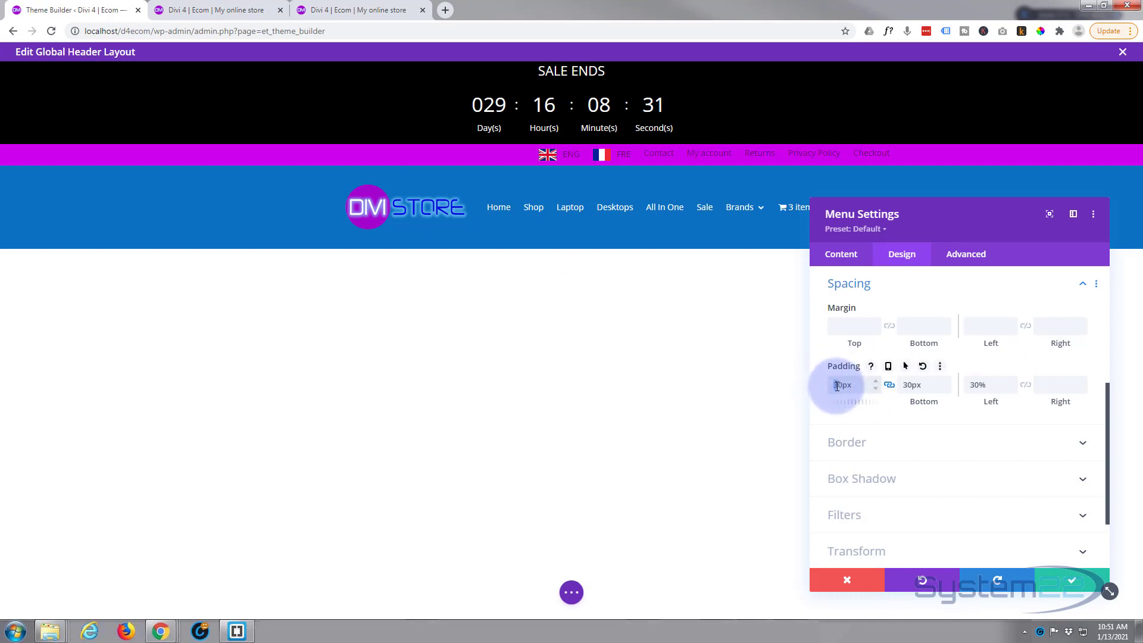
{"action": "type", "text": "2"}
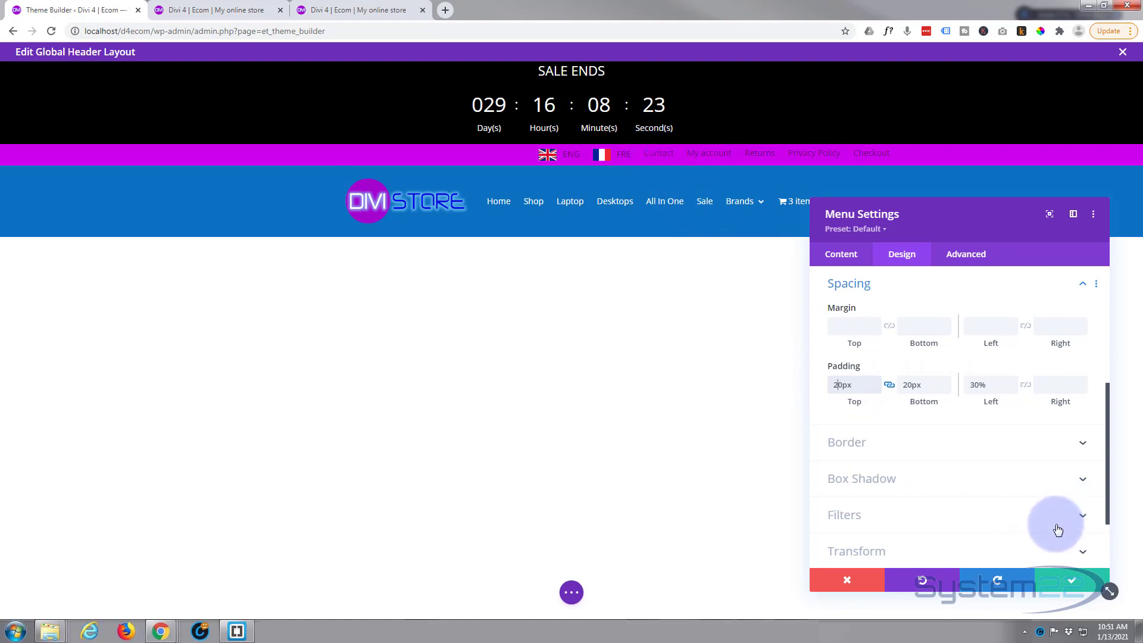
{"action": "left_click", "coordinate": [1072, 581]}
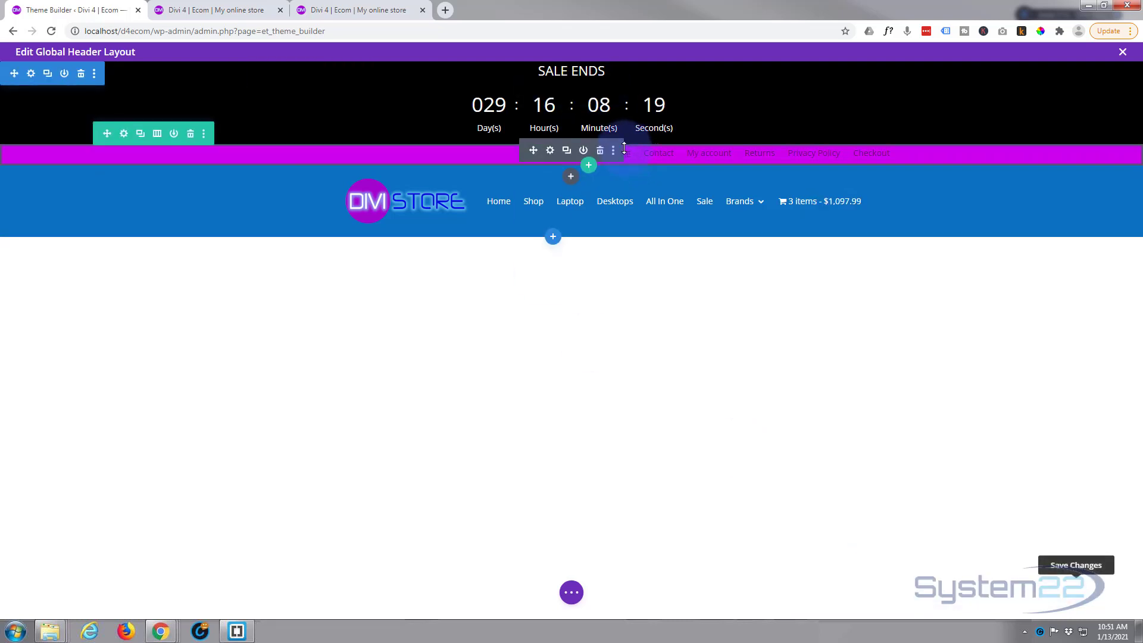
Set the purple Top menu's text colour and active link colour to white #ffffff and save the module.
{"action": "left_click", "coordinate": [551, 151]}
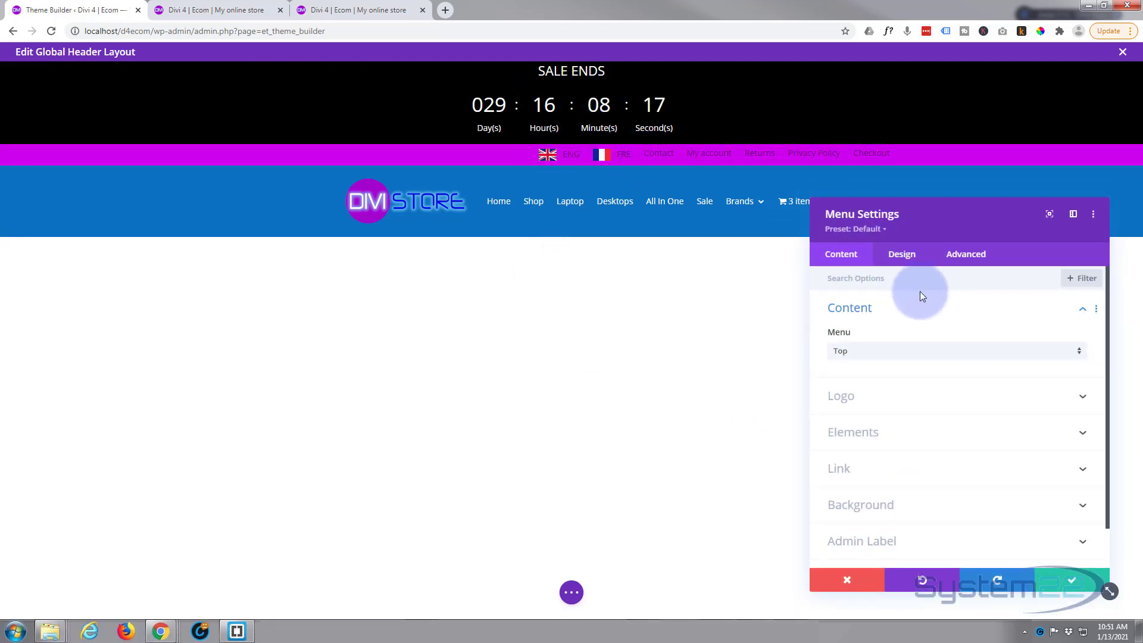
{"action": "left_click", "coordinate": [901, 255]}
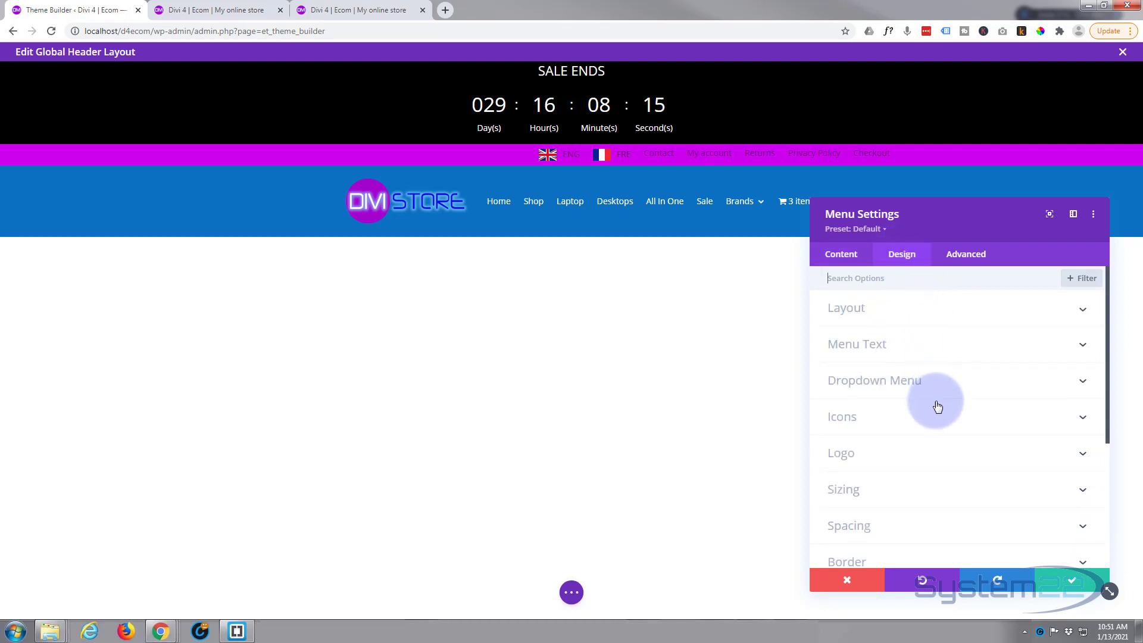
{"action": "left_click", "coordinate": [930, 350]}
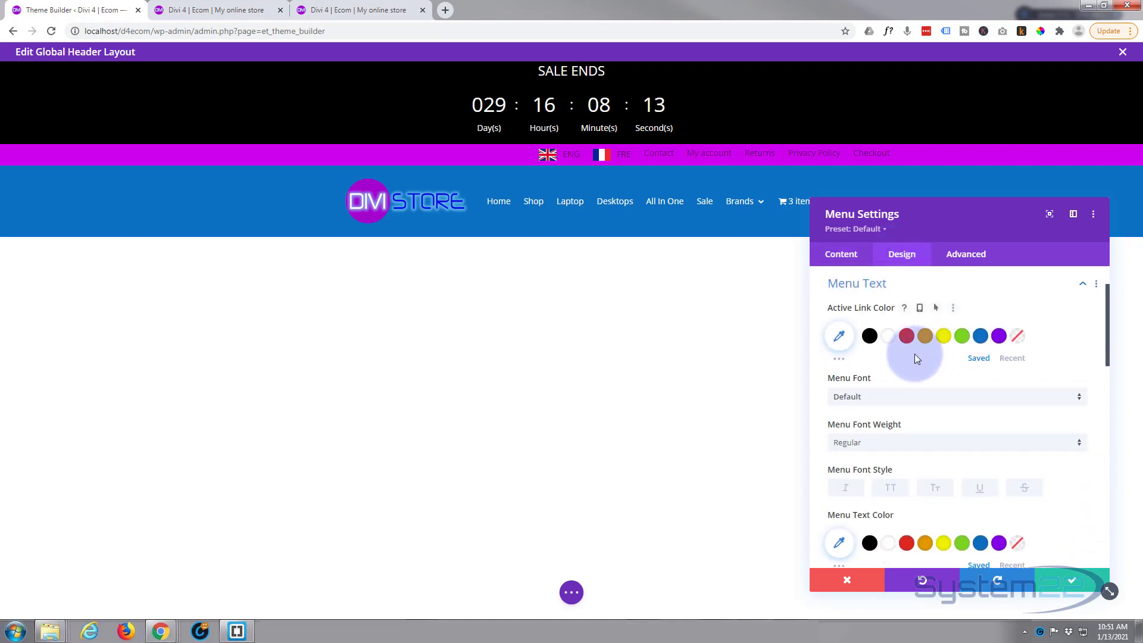
{"action": "scroll", "coordinate": [914, 393], "scroll_direction": "down", "scroll_amount": 2}
{"action": "left_click", "coordinate": [888, 428]}
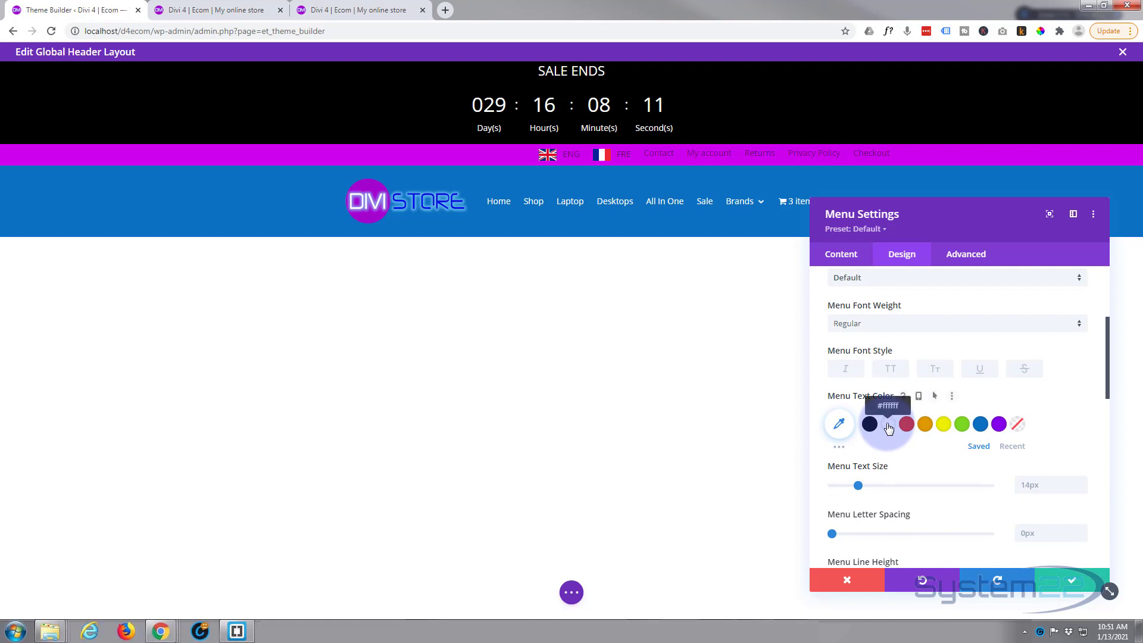
{"action": "scroll", "coordinate": [887, 411], "scroll_direction": "up", "scroll_amount": 2}
{"action": "left_click", "coordinate": [889, 338]}
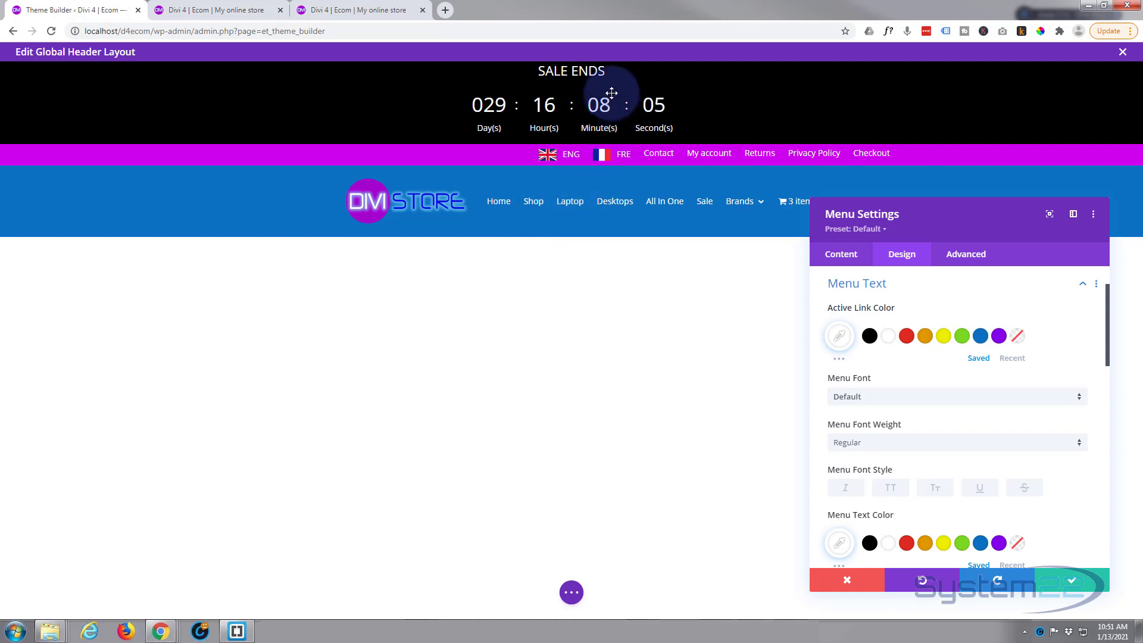
{"action": "left_click", "coordinate": [998, 543]}
{"action": "left_click", "coordinate": [1071, 580]}
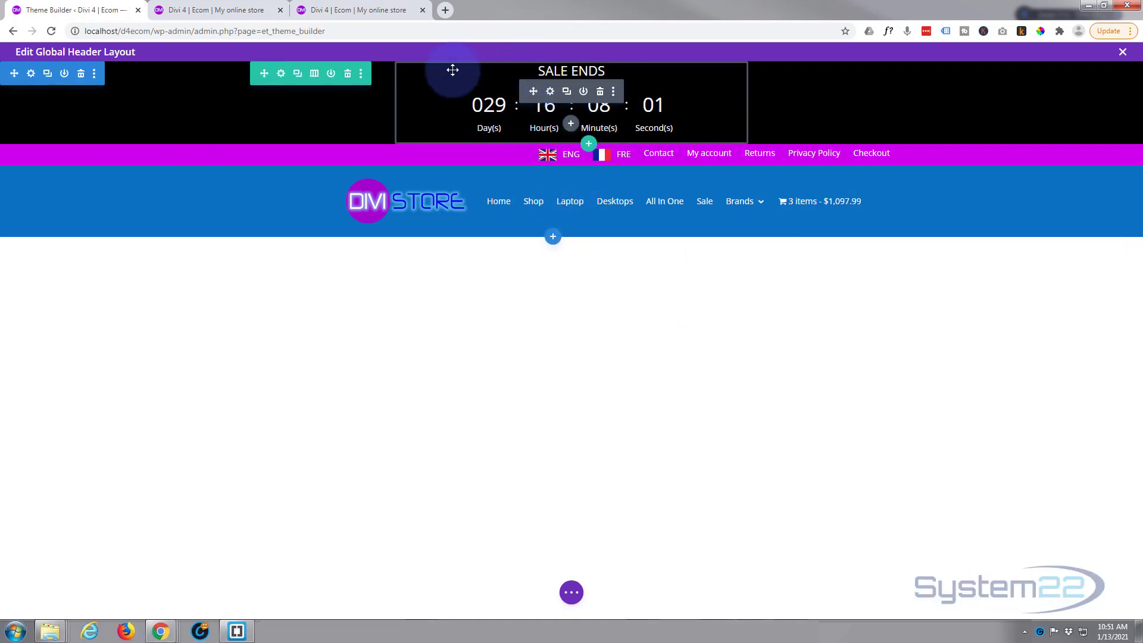
Set the countdown timer's numbers text size to 31px and numbers line height to 6px, and save the module.
{"action": "mouse_move", "coordinate": [478, 89]}
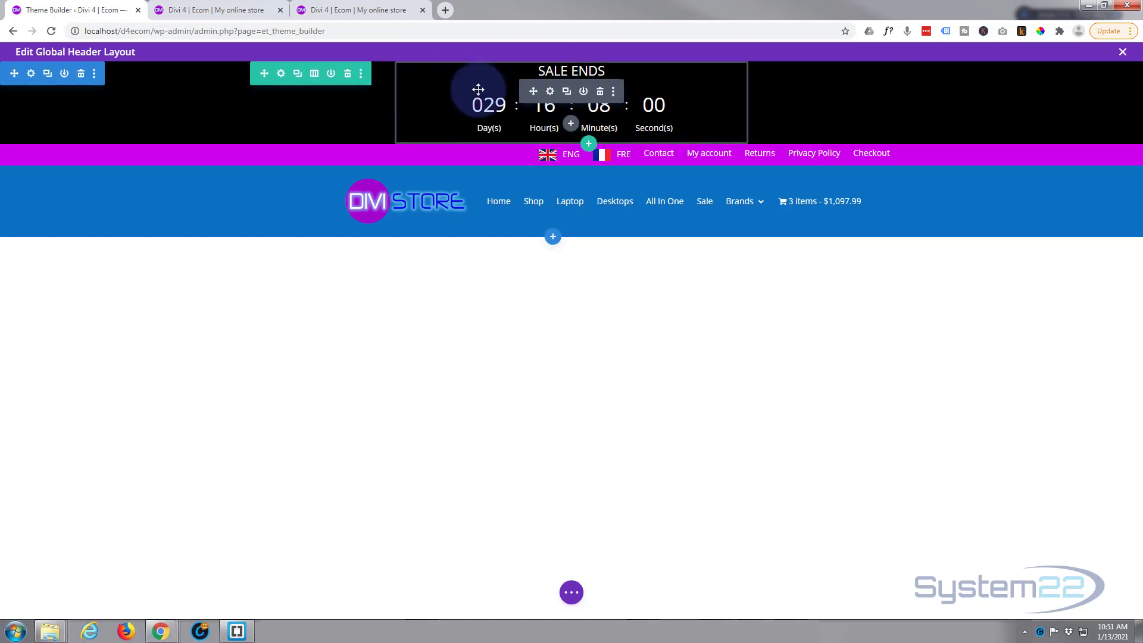
{"action": "left_click", "coordinate": [550, 92]}
{"action": "left_click", "coordinate": [902, 255]}
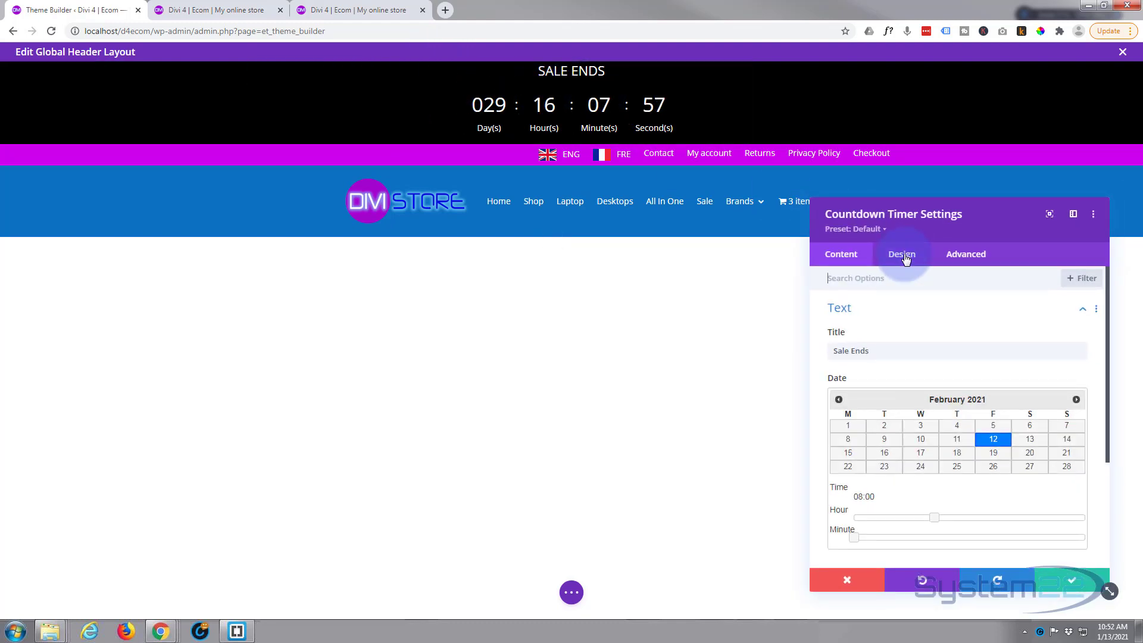
{"action": "left_click", "coordinate": [942, 380]}
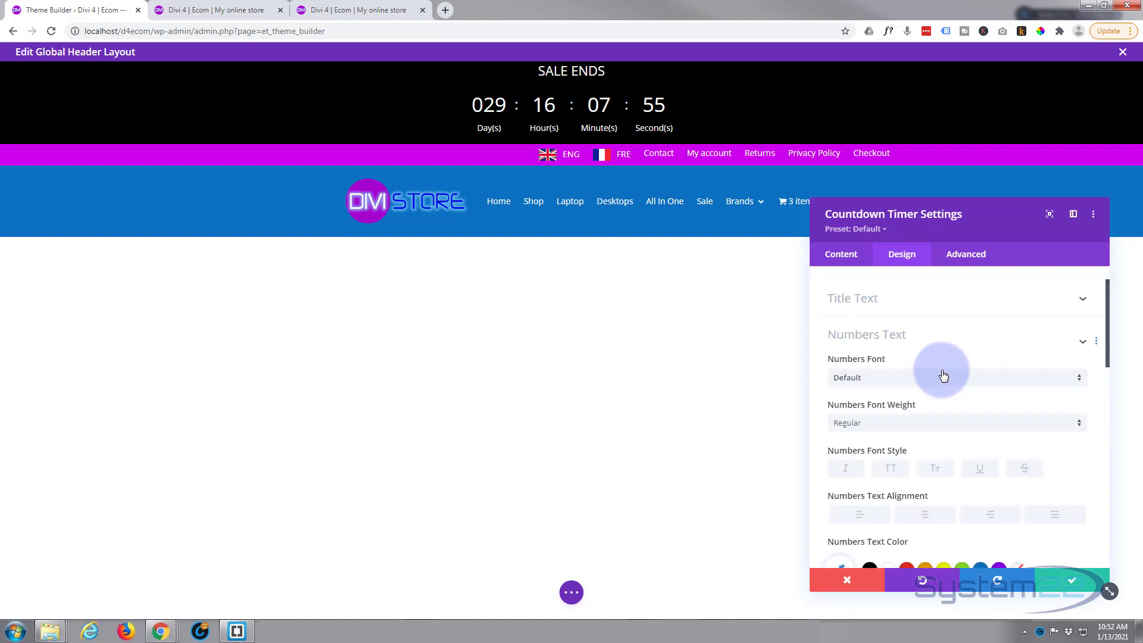
{"action": "scroll", "coordinate": [938, 384], "scroll_direction": "down", "scroll_amount": 3}
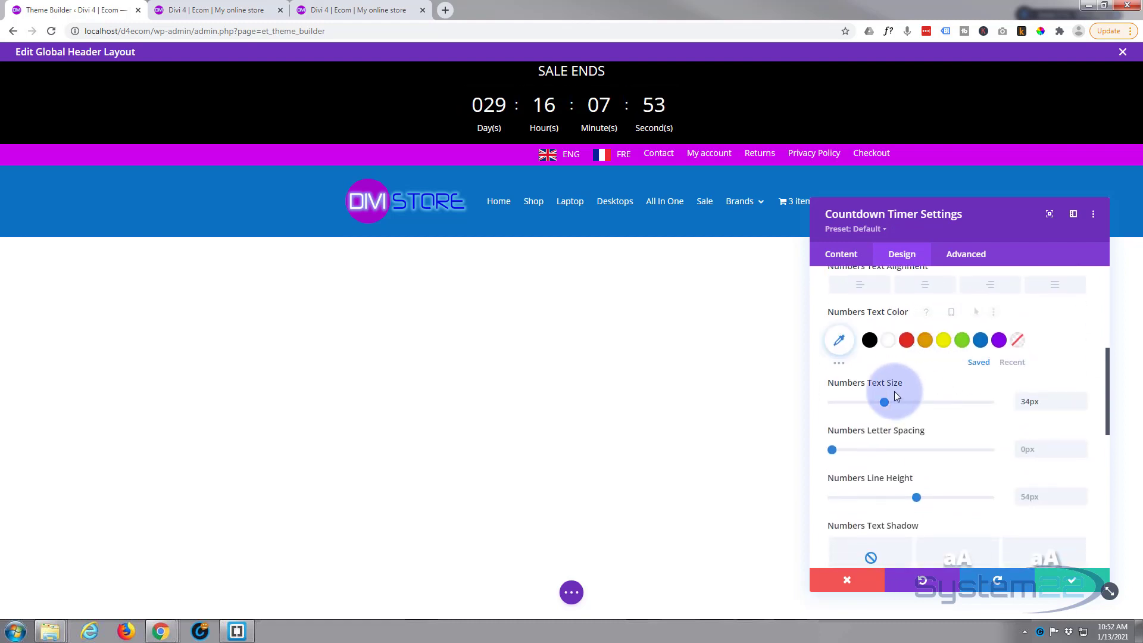
{"action": "mouse_move", "coordinate": [884, 403]}
{"action": "left_mouse_down"}
{"action": "mouse_move", "coordinate": [866, 403]}
{"action": "mouse_move", "coordinate": [882, 406]}
{"action": "left_mouse_up"}
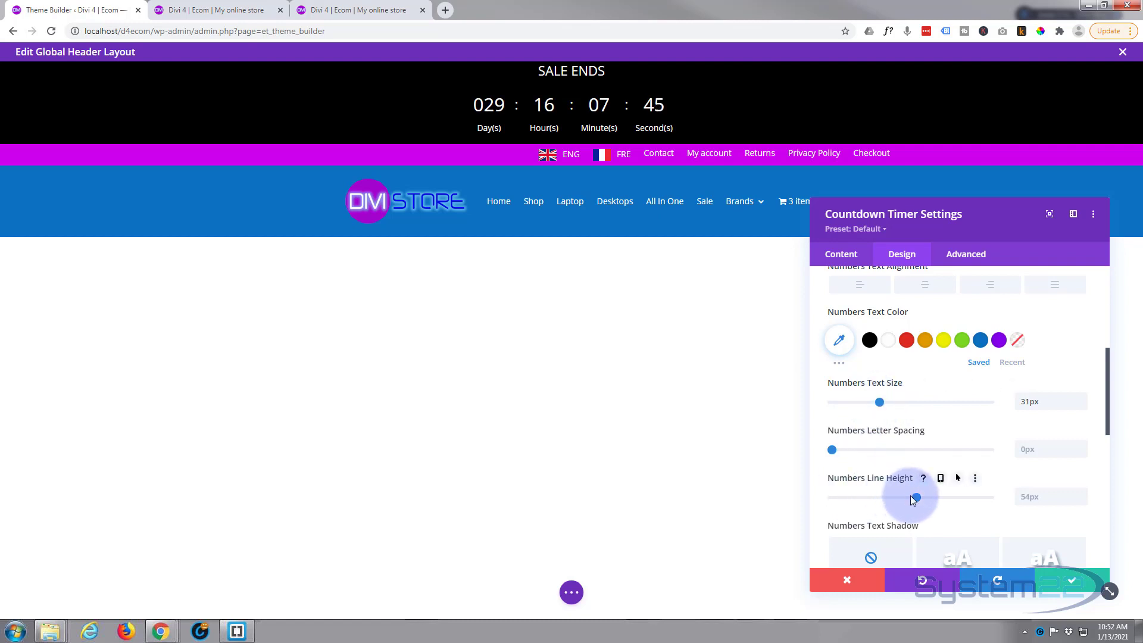
{"action": "left_click_drag", "start_coordinate": [916, 497], "coordinate": [843, 499]}
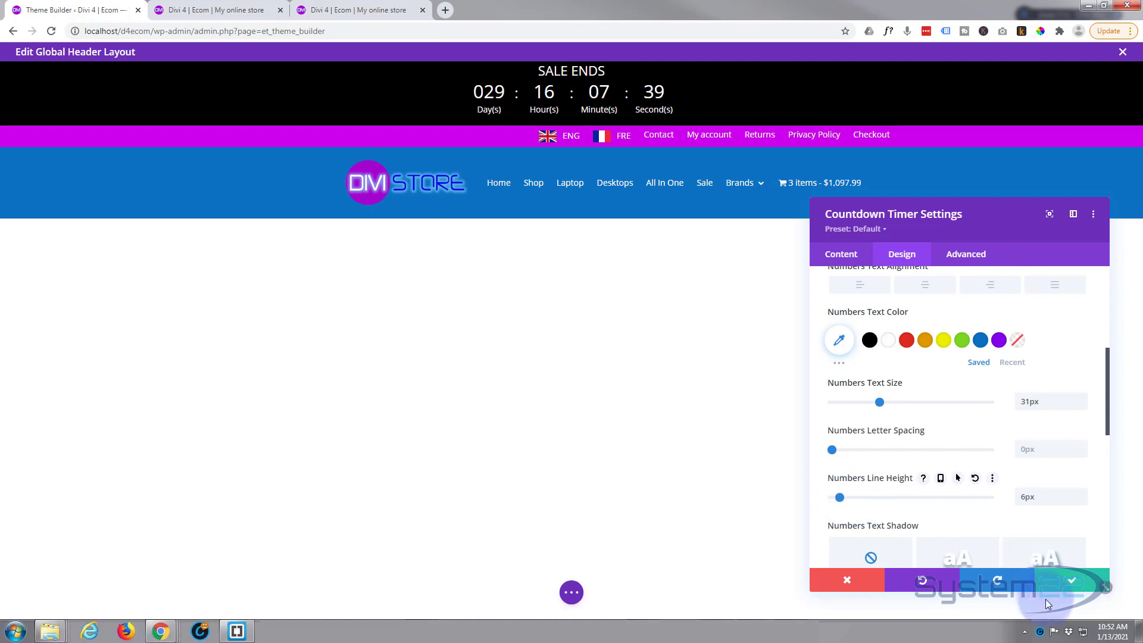
{"action": "left_click", "coordinate": [1070, 584]}
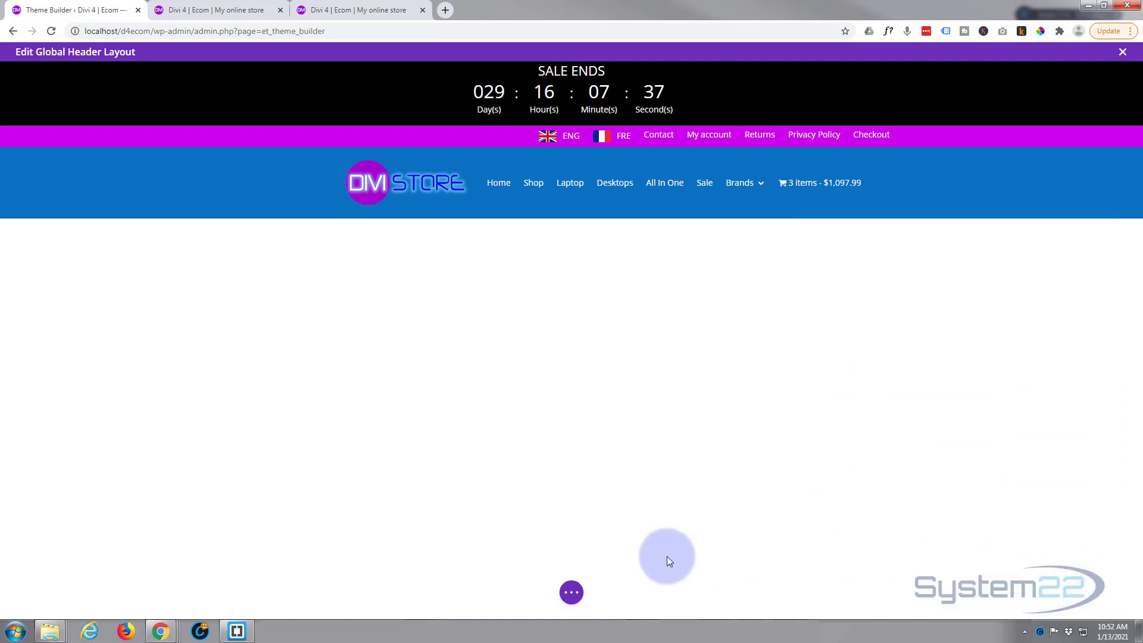
Save the global header layout, close its editor and save the Theme Builder changes.
{"action": "left_click", "coordinate": [571, 593]}
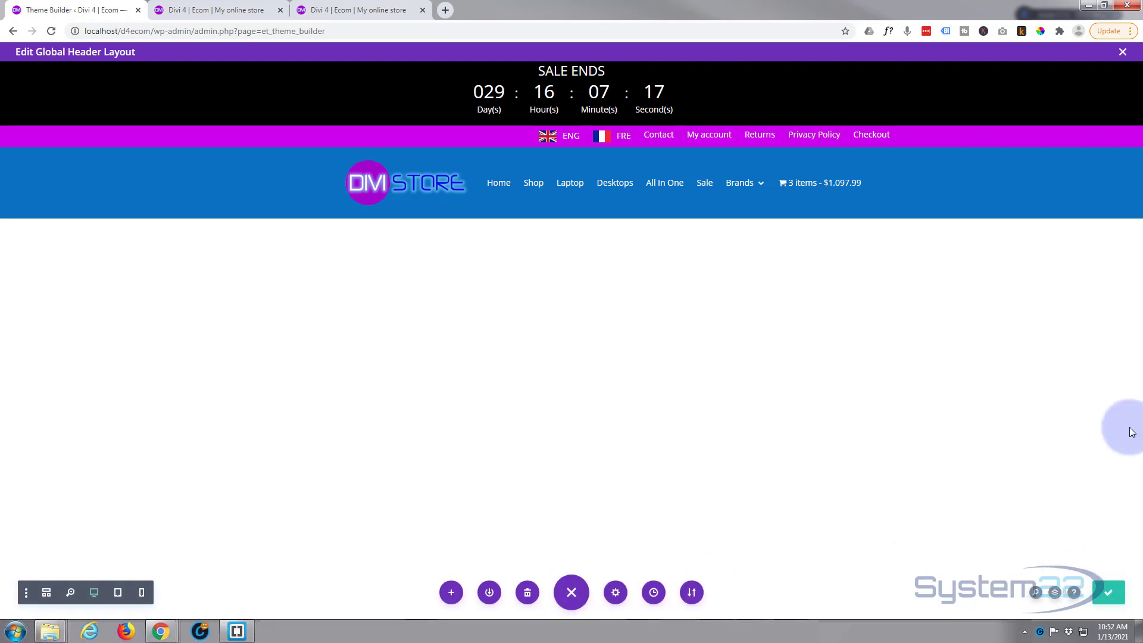
{"action": "left_click", "coordinate": [1123, 53]}
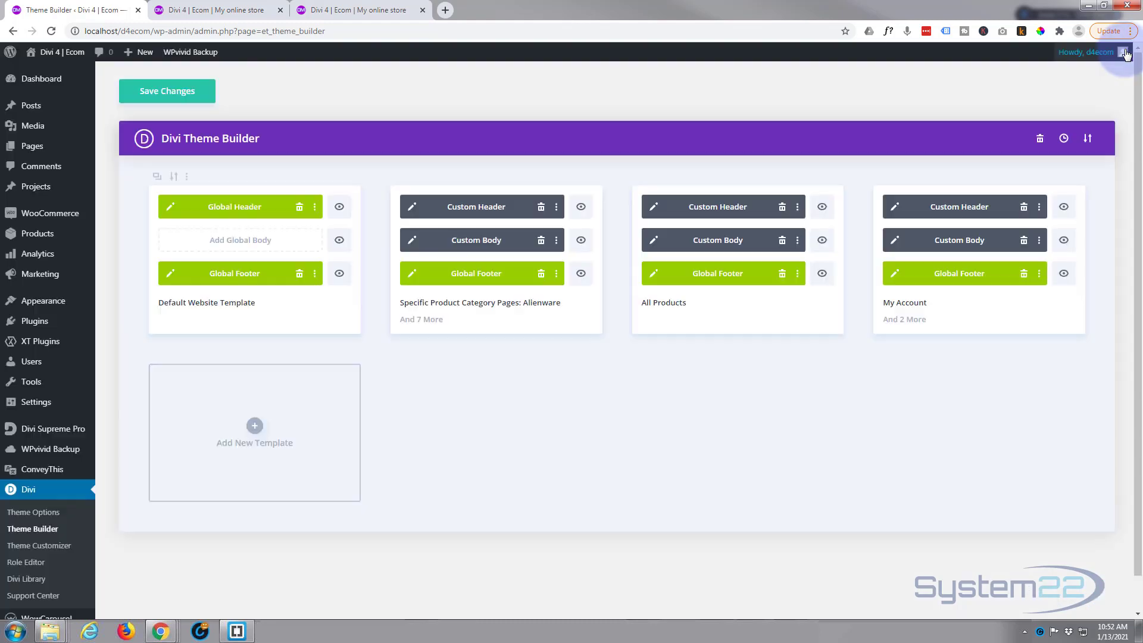
{"action": "left_click", "coordinate": [162, 97]}
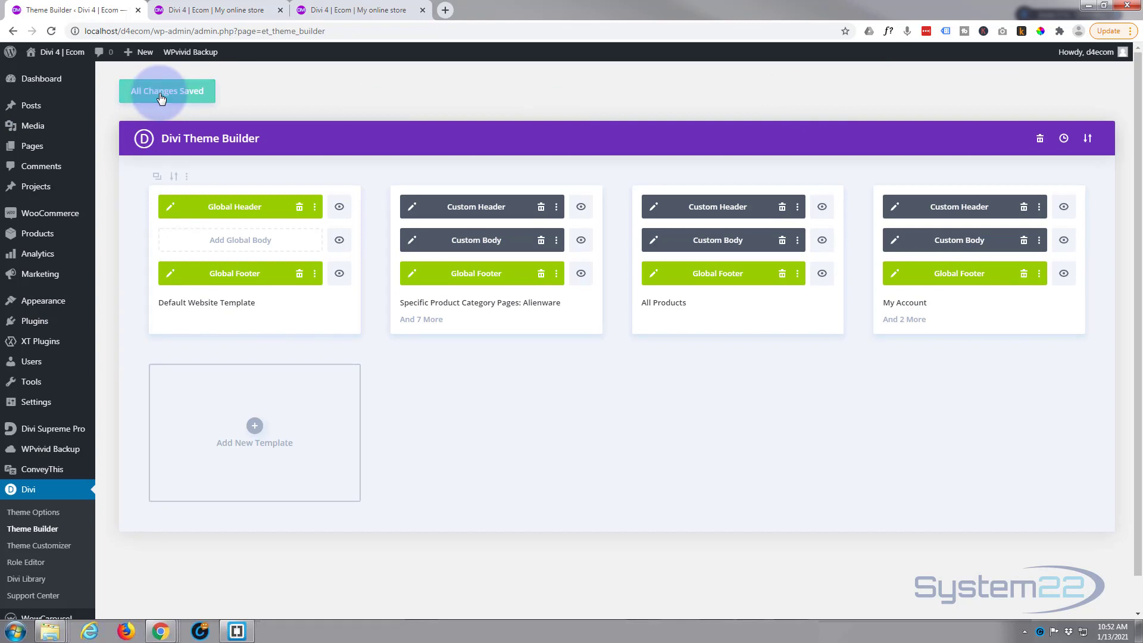
Reload the store's home page and follow the countdown bar's link to look through the Sale category page.
{"action": "left_click", "coordinate": [211, 12]}
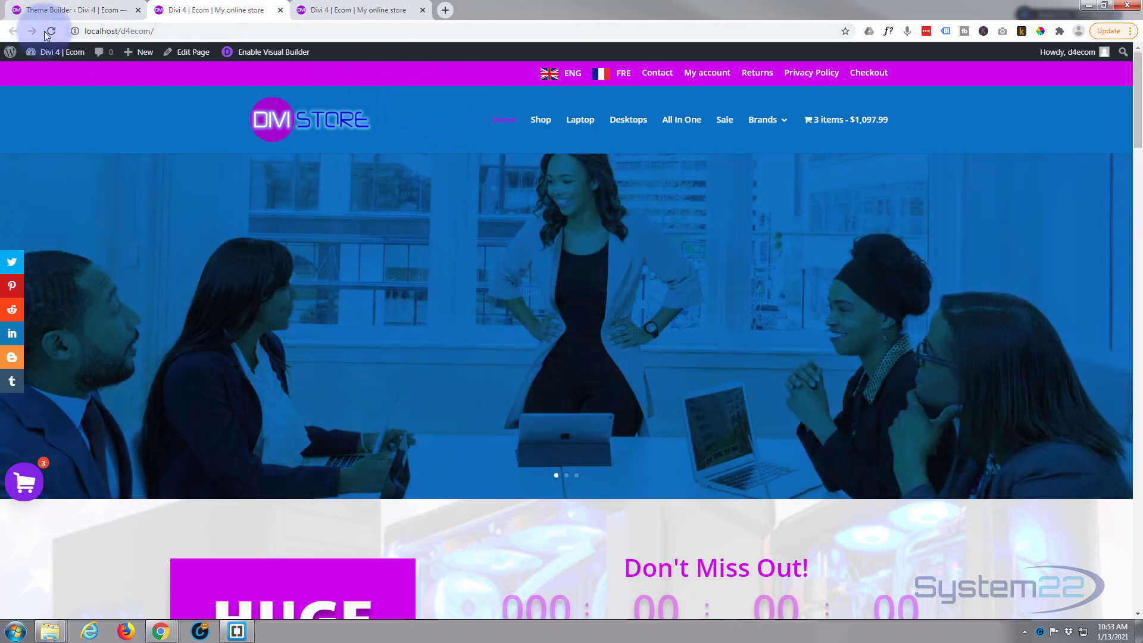
{"action": "left_click", "coordinate": [51, 32]}
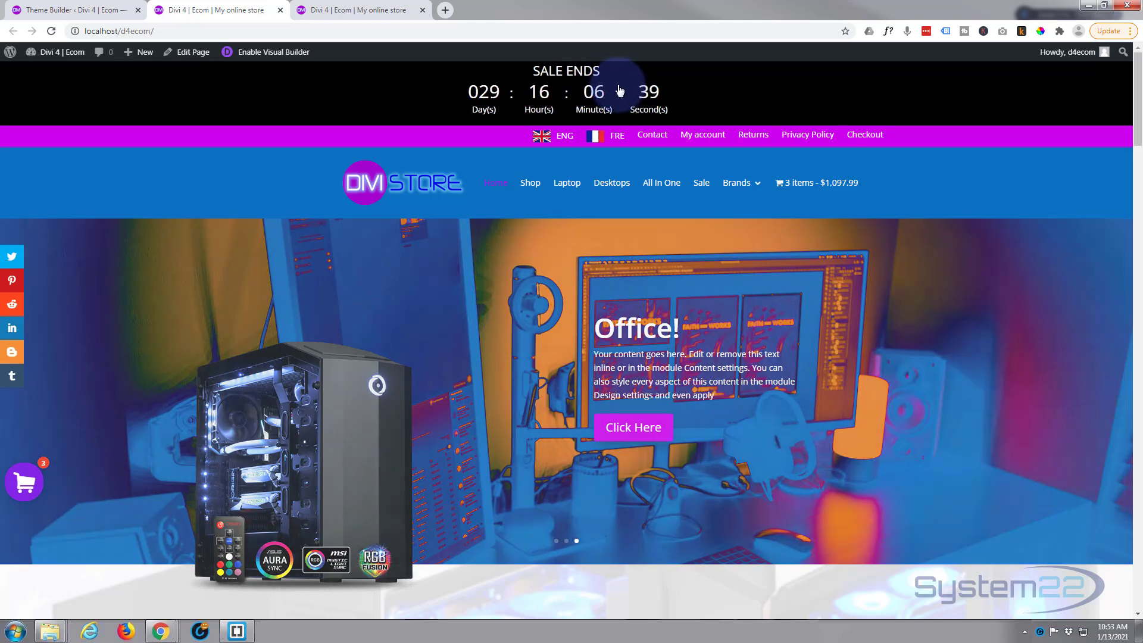
{"action": "left_click", "coordinate": [620, 90]}
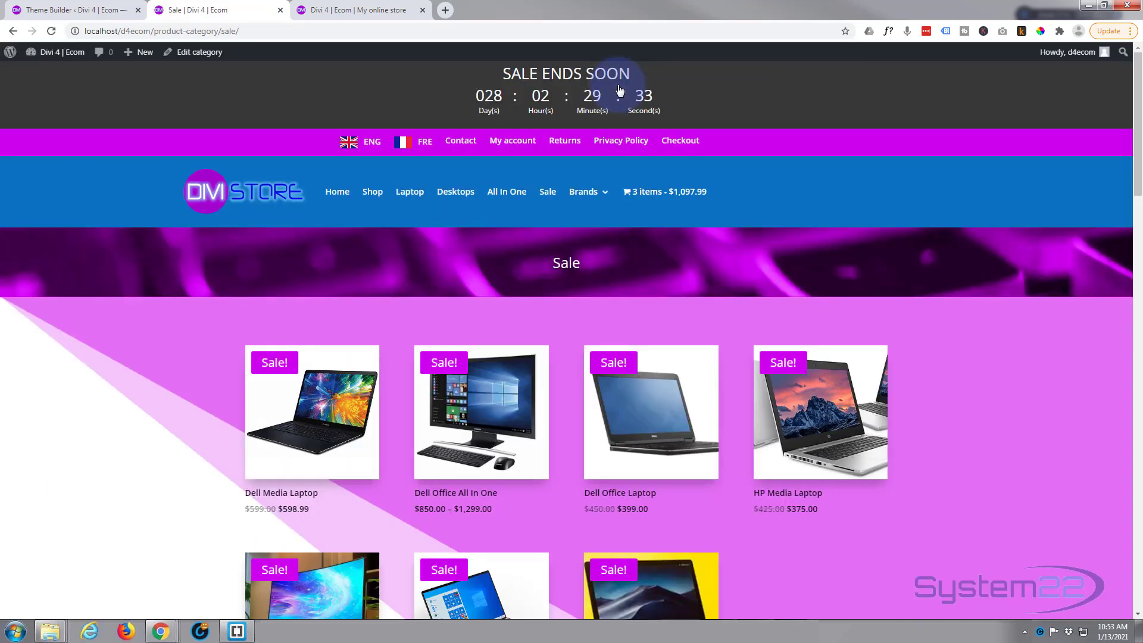
{"action": "scroll", "coordinate": [572, 295], "scroll_direction": "down", "scroll_amount": 5}
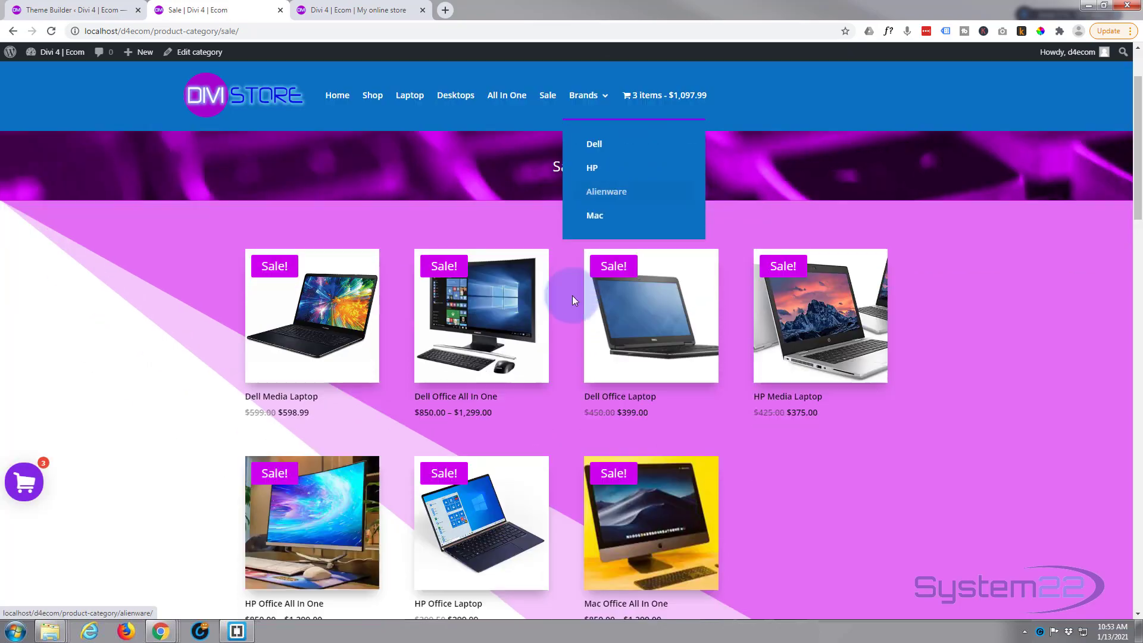
{"action": "scroll", "coordinate": [141, 336], "scroll_direction": "down", "scroll_amount": 20}
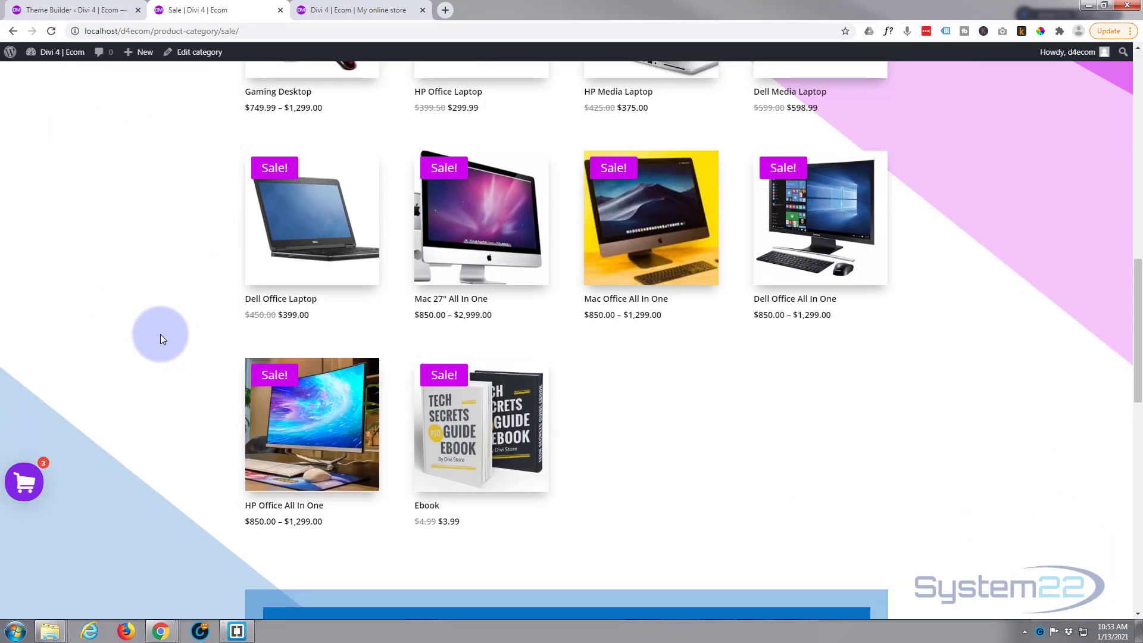
{"action": "scroll", "coordinate": [162, 334], "scroll_direction": "down", "scroll_amount": 6}
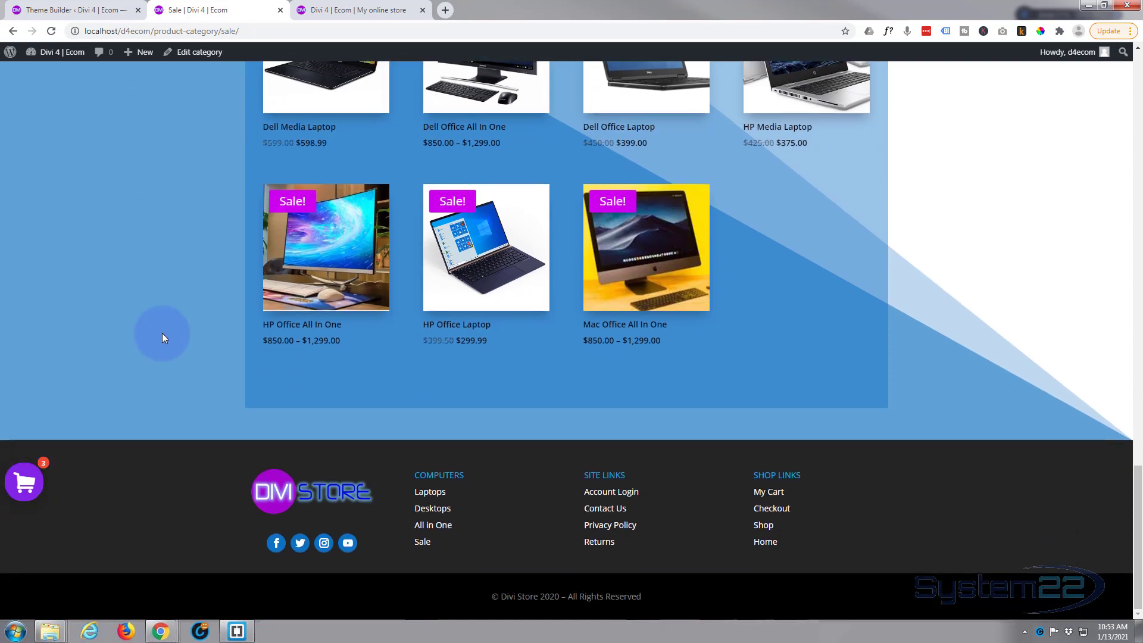
{"action": "scroll", "coordinate": [142, 568], "scroll_direction": "up", "scroll_amount": 11}
{"action": "scroll", "coordinate": [142, 568], "scroll_direction": "up", "scroll_amount": 20}
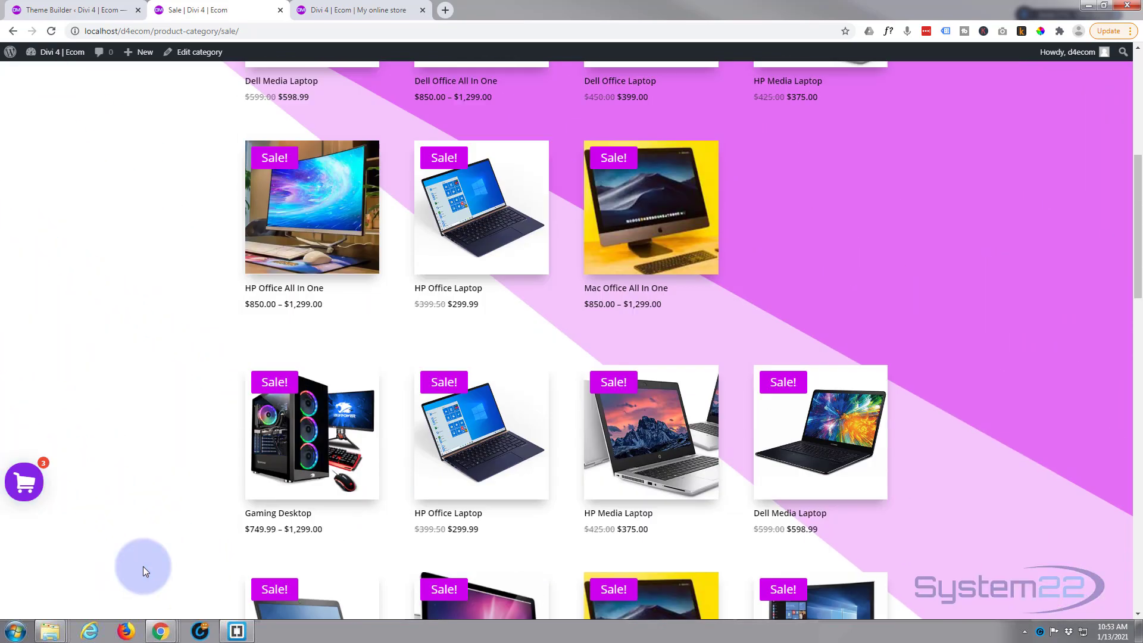